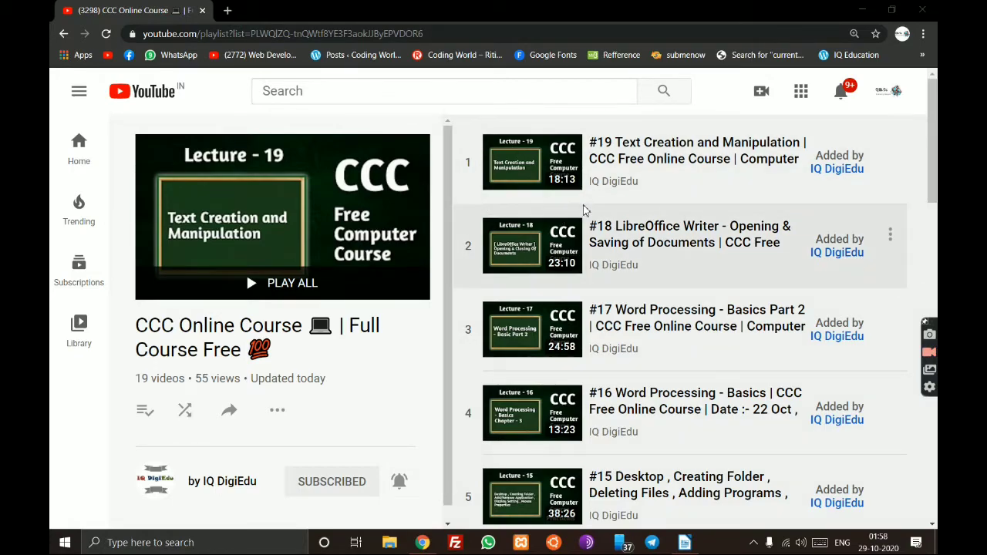
- Browse the 19-video CCC Online Course playlist, then minimise Chrome to reveal the desktop
scroll(584, 211, down, 1)
scroll(584, 210, up, 1)
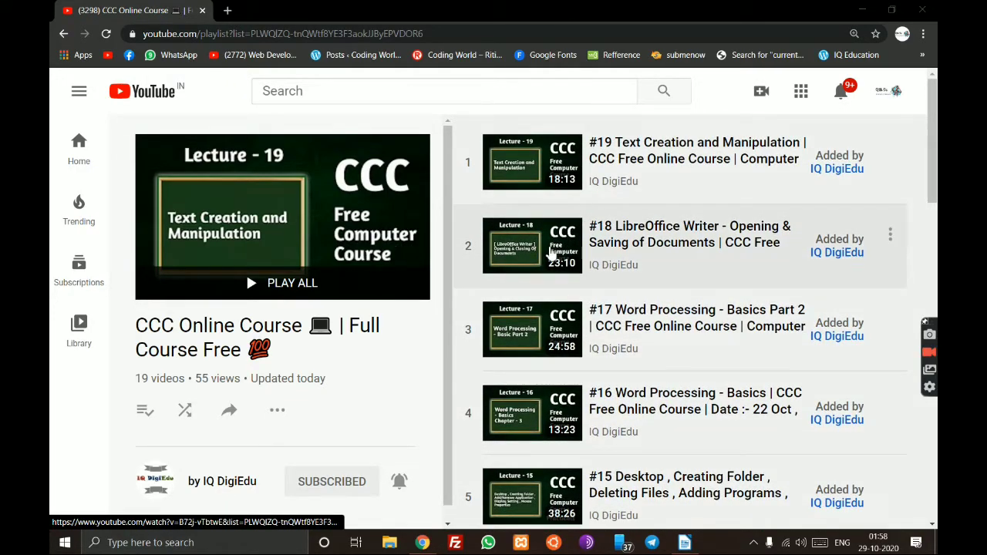
scroll(559, 254, down, 4)
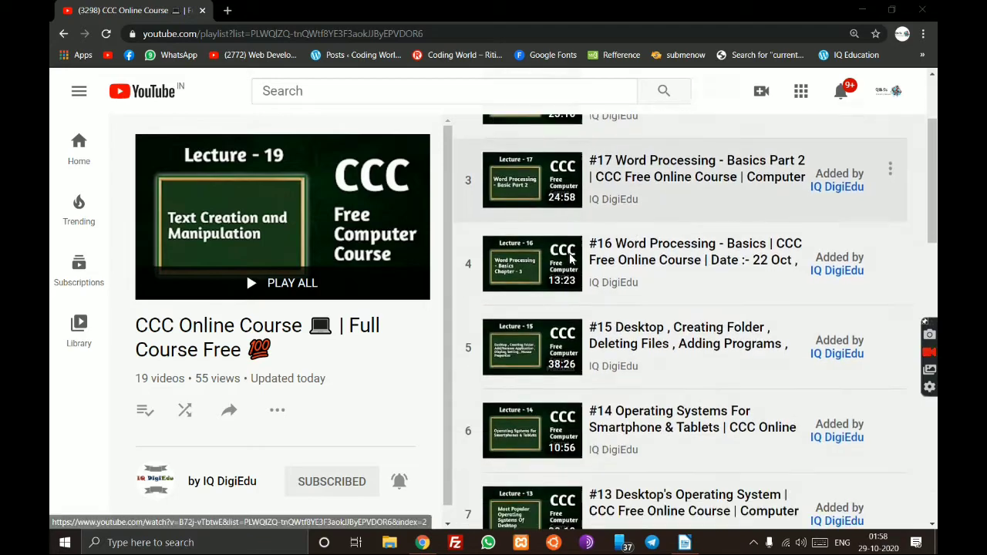
scroll(571, 260, down, 10)
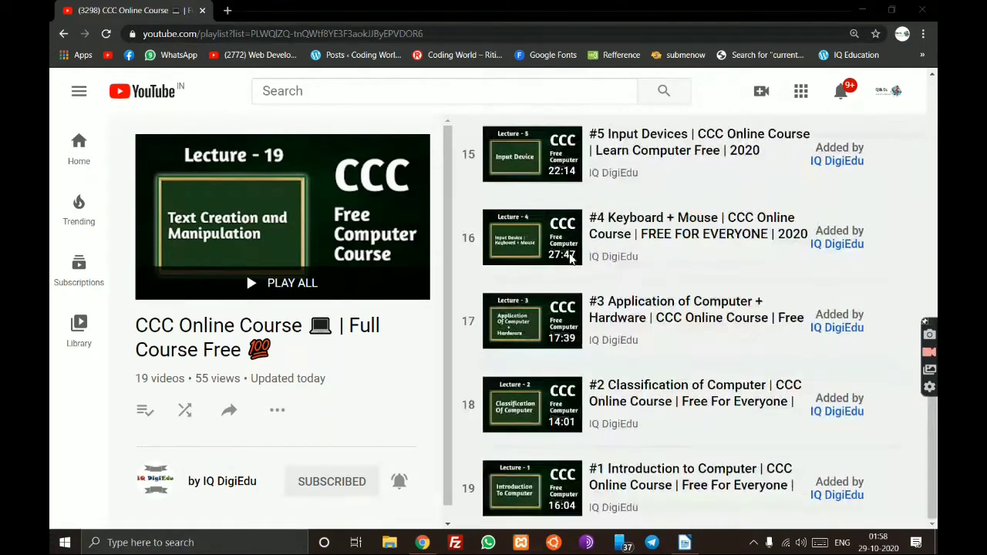
scroll(570, 260, up, 15)
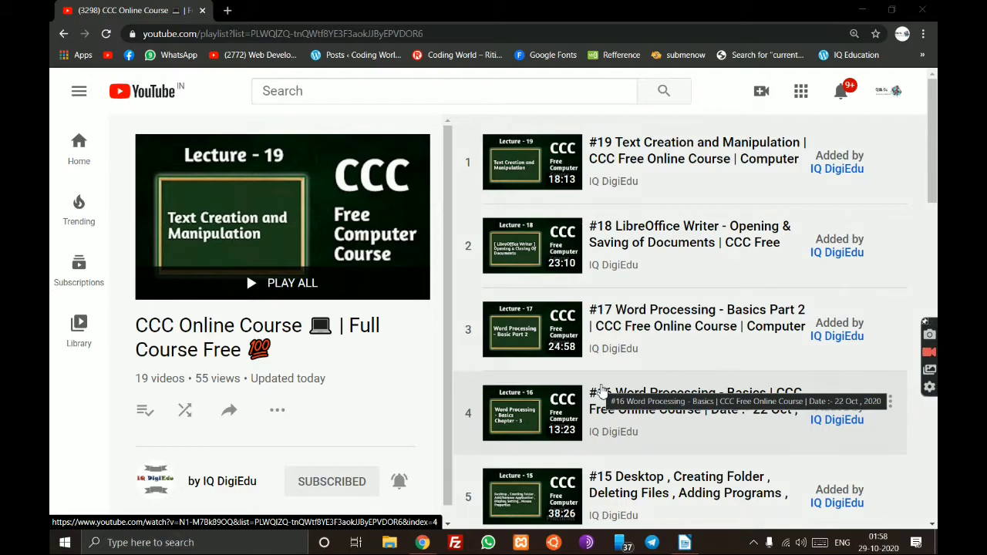
click(861, 9)
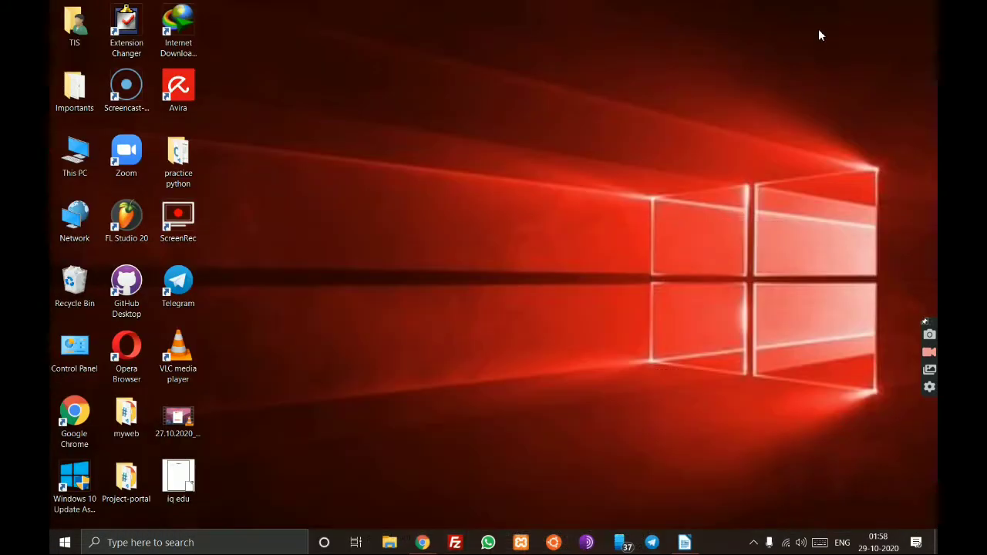
- Restore iq edu.odt from the taskbar and select the IQ DigiEdu heading
click(684, 542)
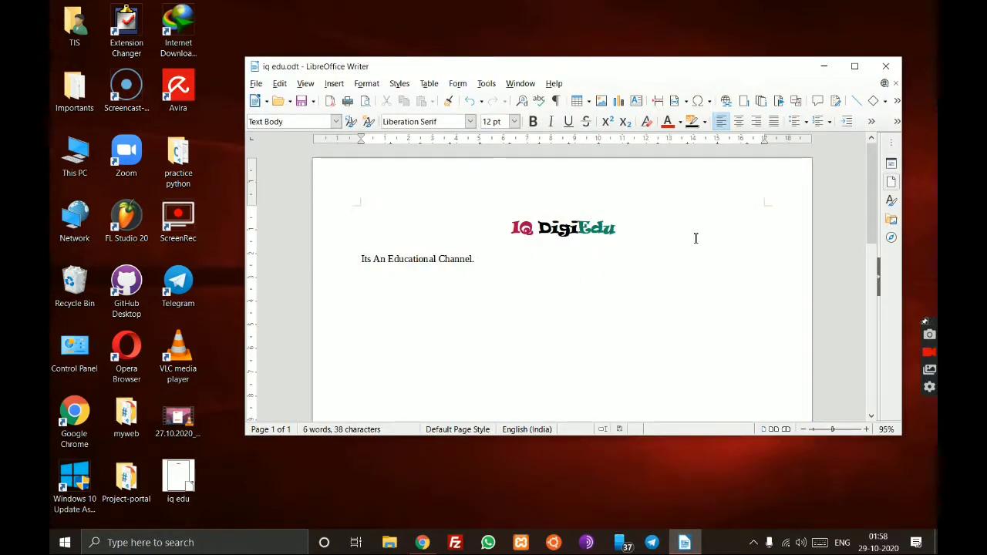
drag(673, 229, 511, 228)
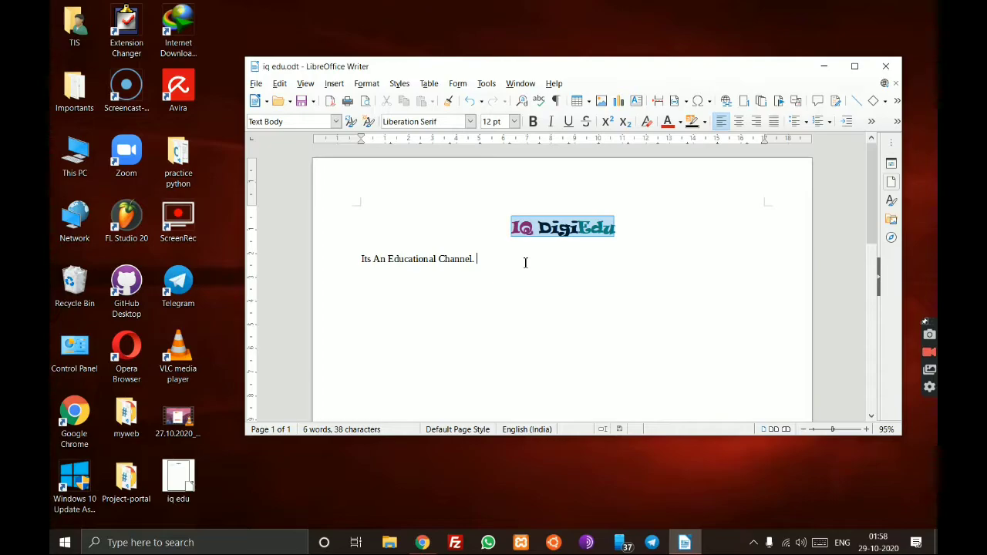
click(476, 260)
drag(621, 228, 504, 273)
click(509, 272)
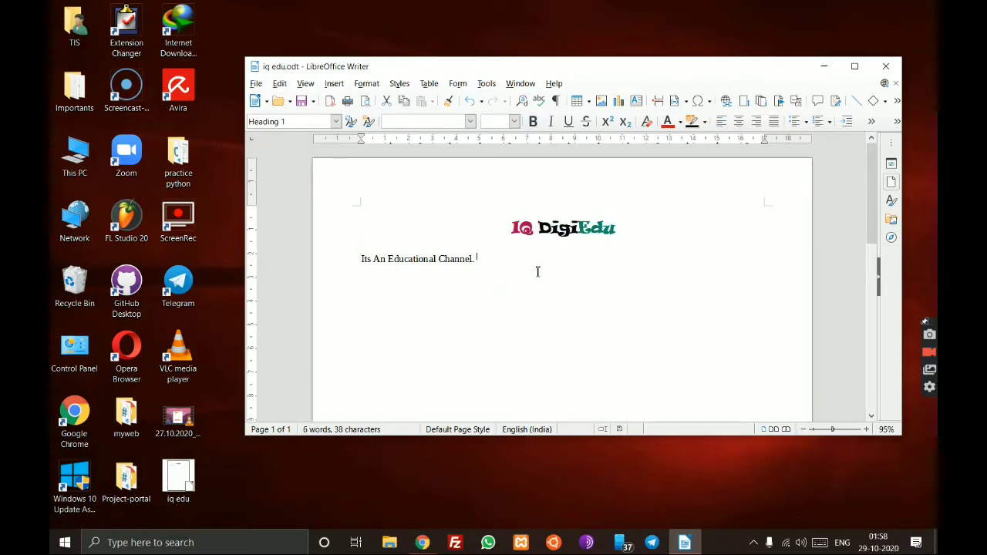
- Move the caret between the heading and the channel line, ending after 'Its An Educational Channel.'
click(640, 225)
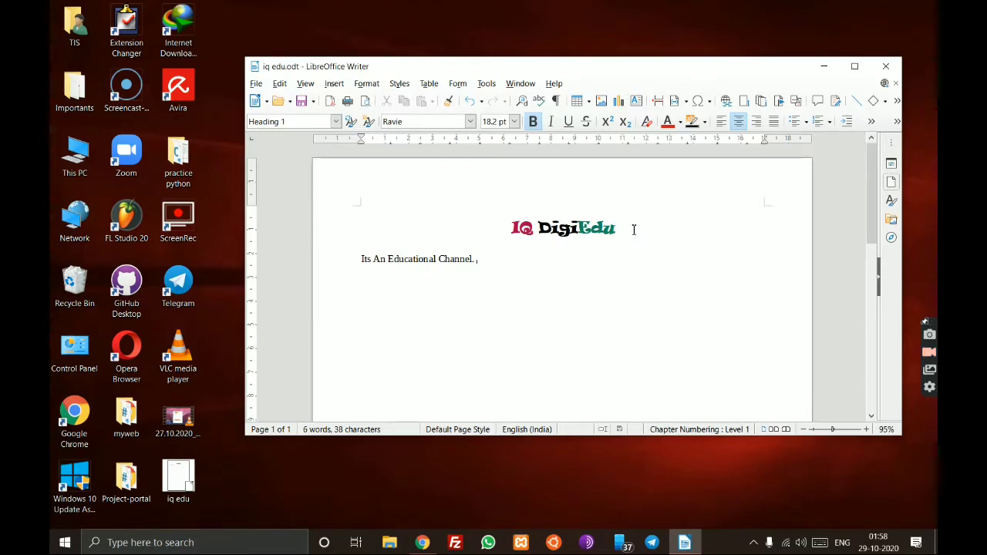
click(602, 266)
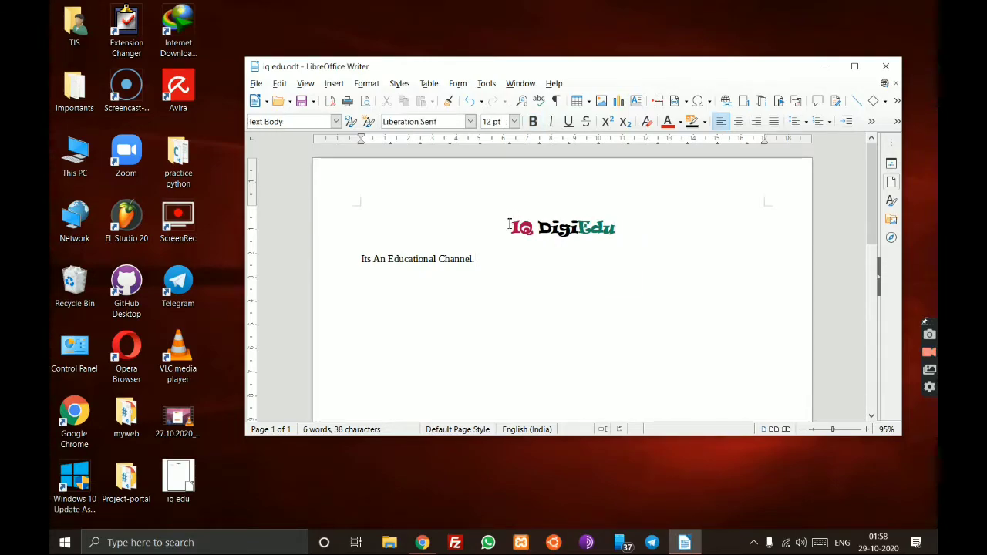
click(508, 228)
click(509, 251)
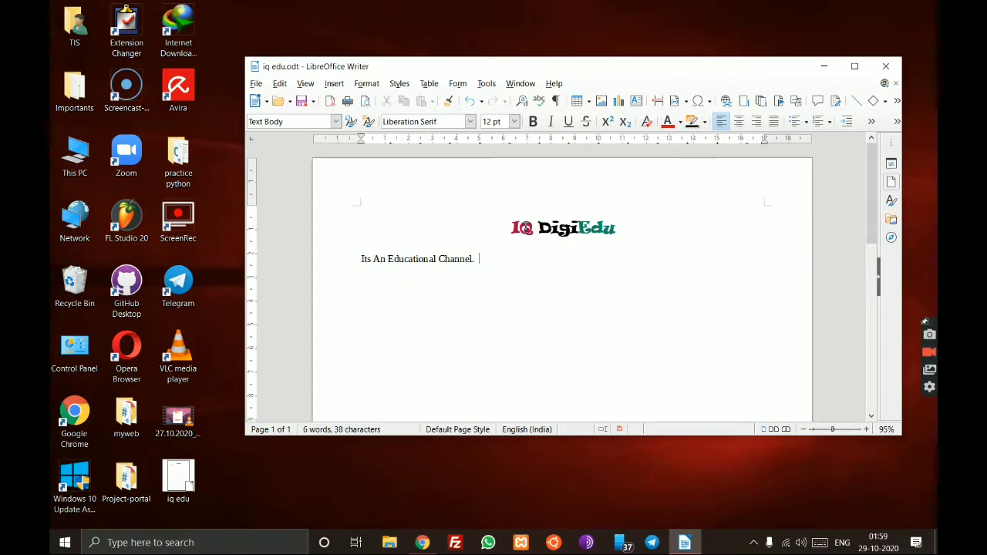
click(513, 226)
drag(512, 227, 615, 228)
drag(514, 227, 602, 229)
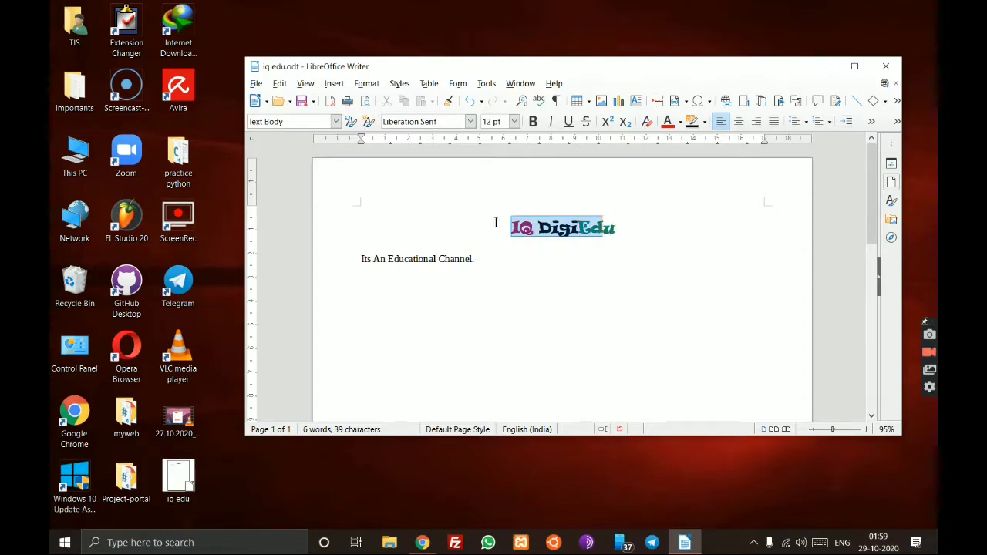
click(501, 265)
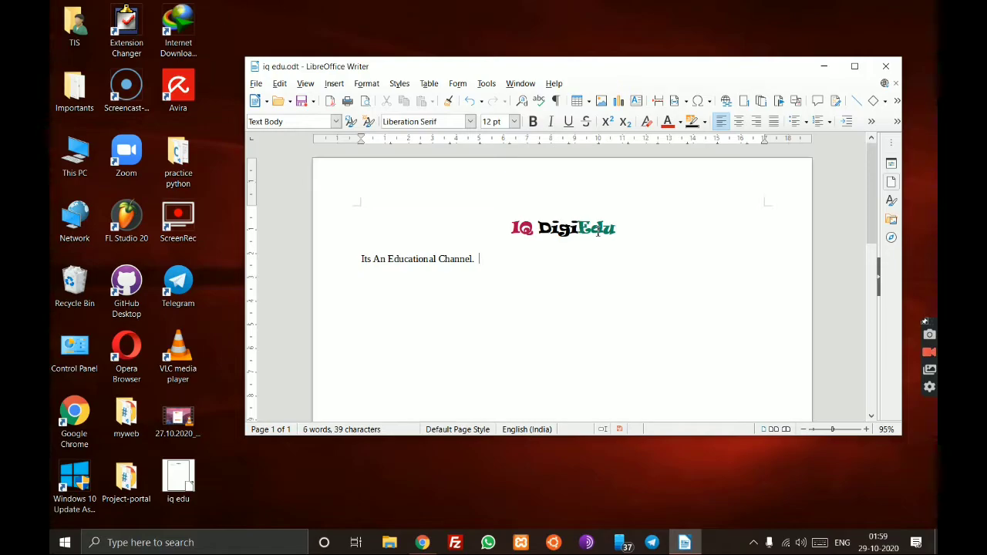
drag(514, 226, 615, 226)
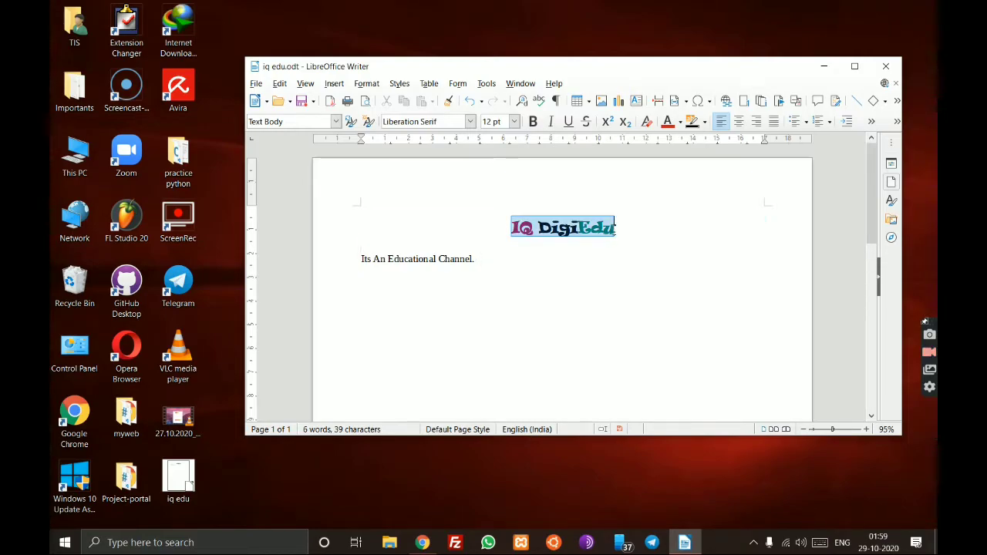
click(615, 265)
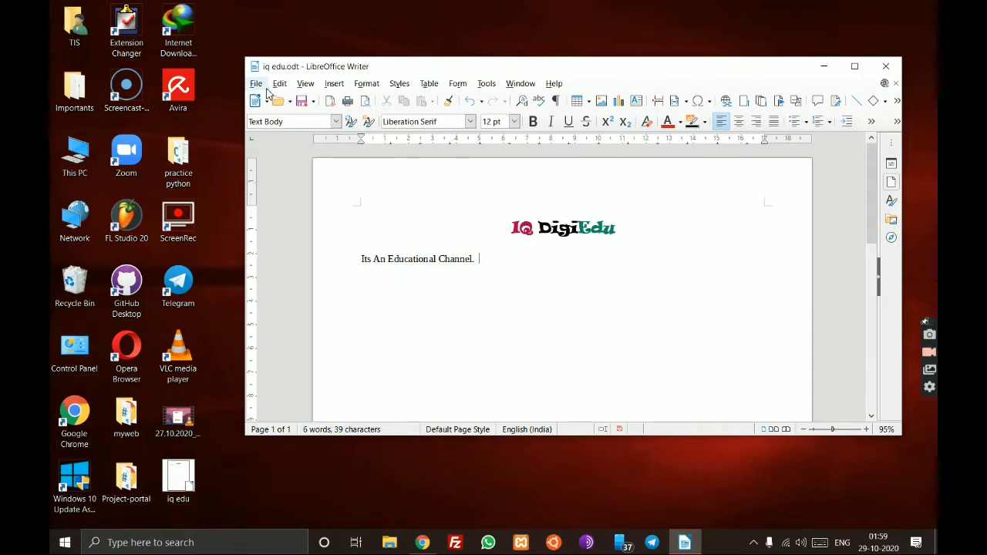
- Open Tools > AutoCorrect > AutoCorrect Options… to show the AutoCorrect Options page
click(492, 85)
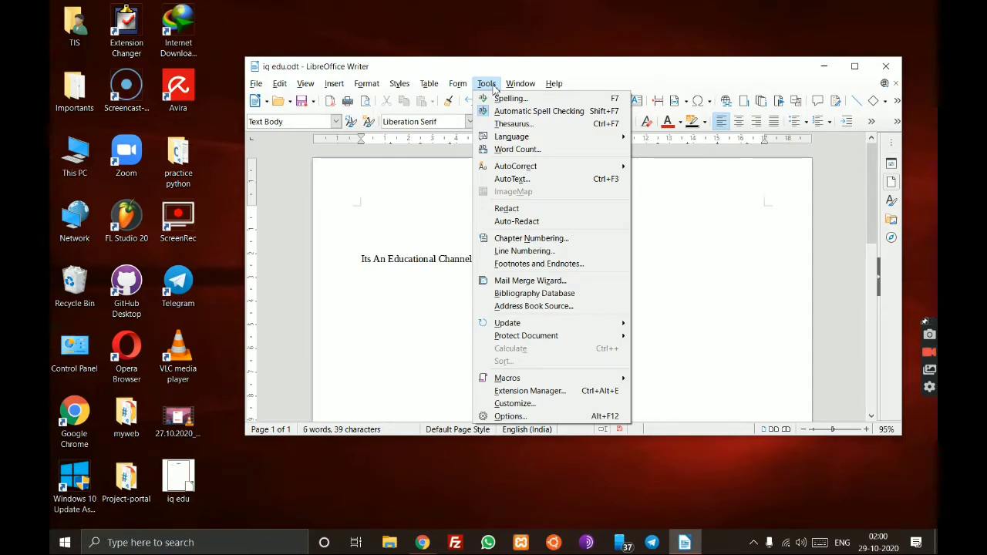
mouse_move(518, 171)
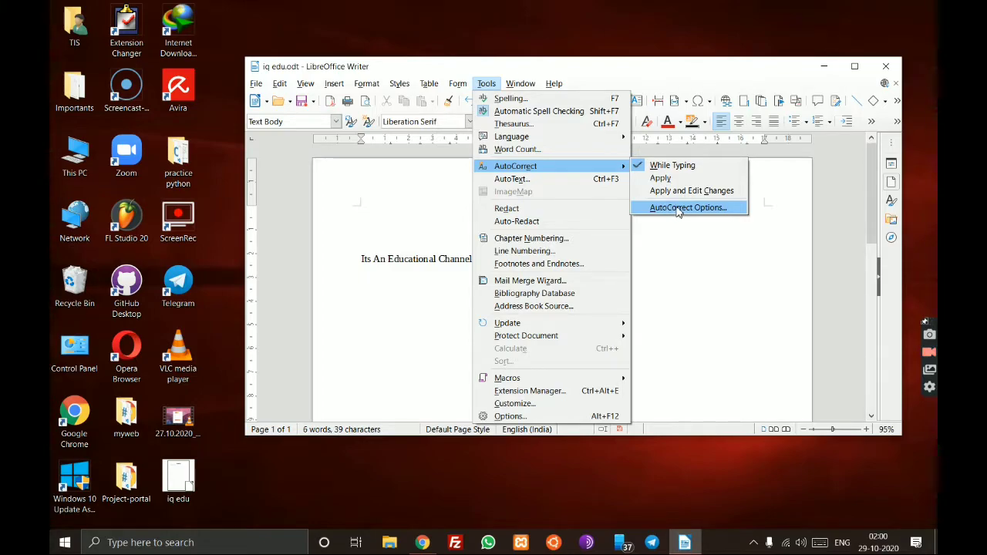
click(715, 334)
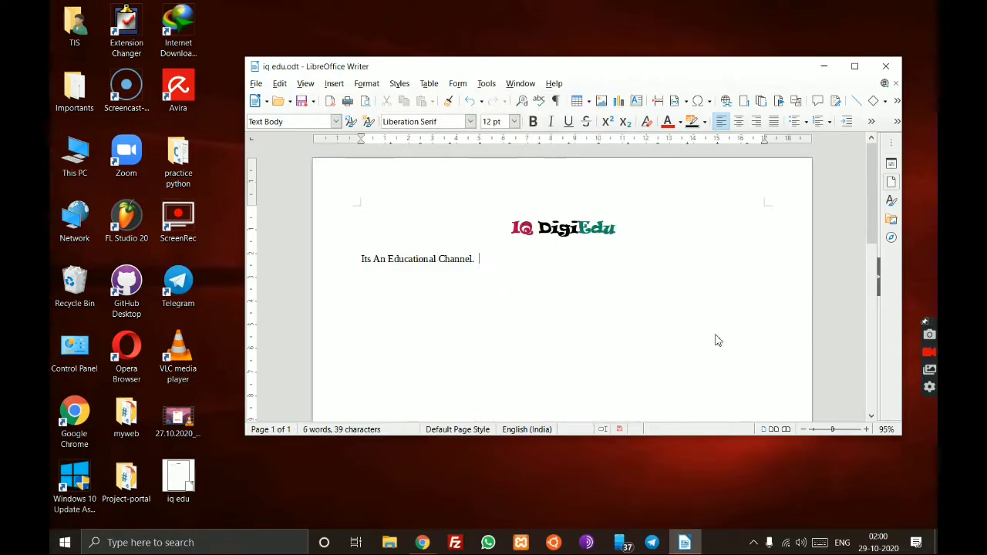
click(486, 84)
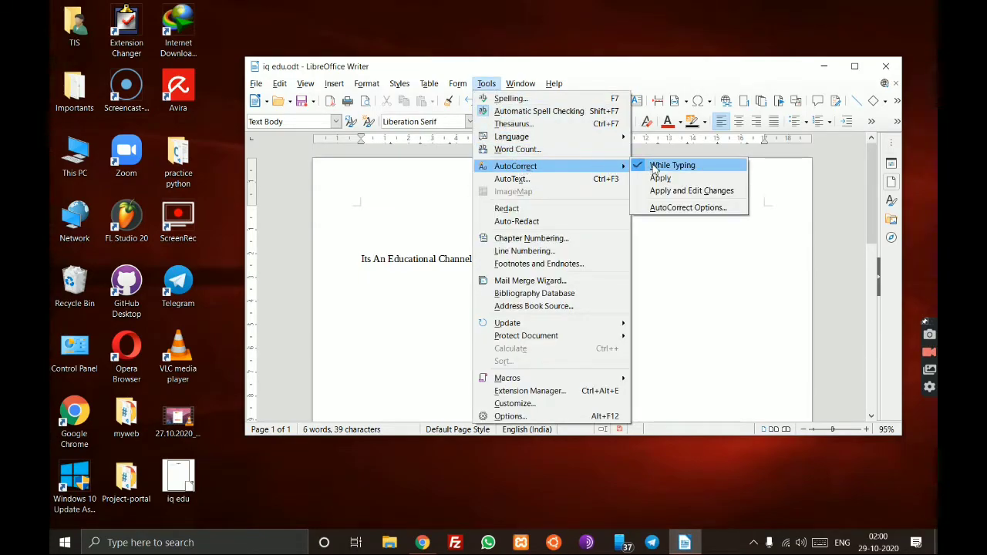
click(673, 215)
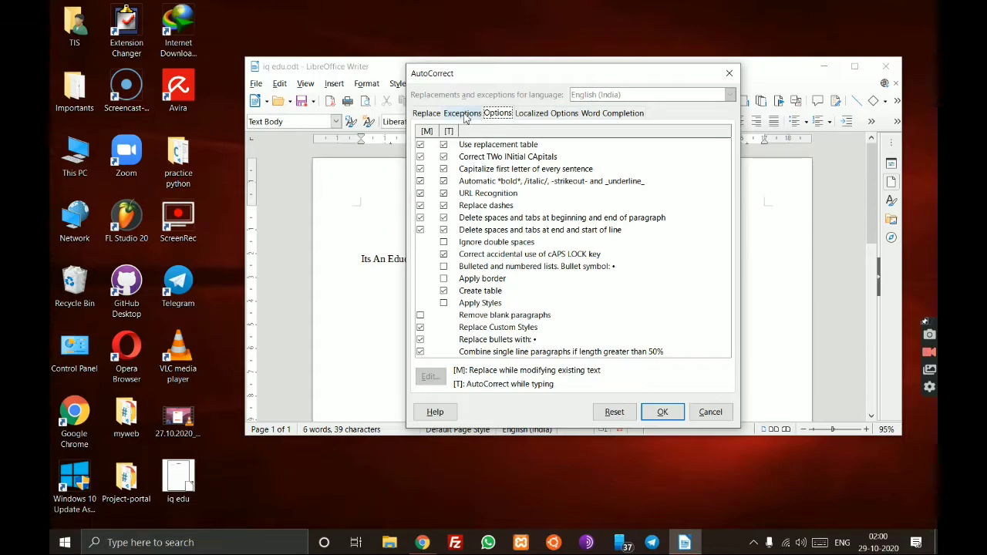
- On the Replace tab, add a replacement turning 'i' into 'IQ'
click(428, 114)
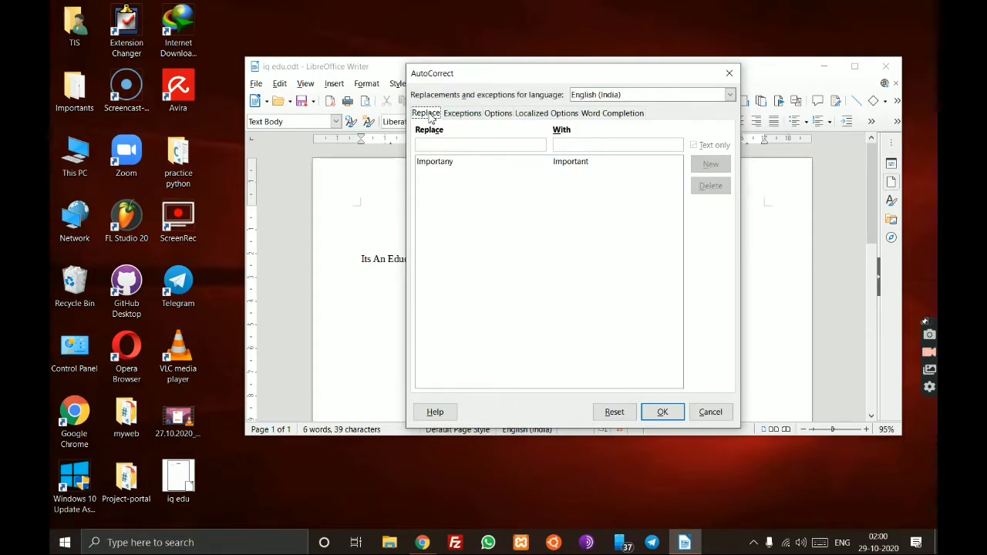
click(457, 145)
click(563, 148)
text(IQ)
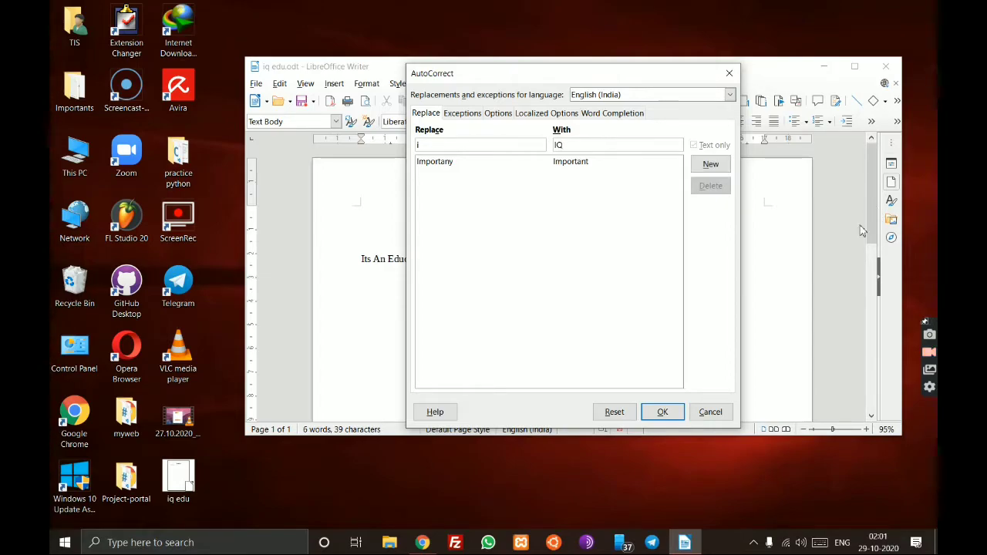
click(705, 170)
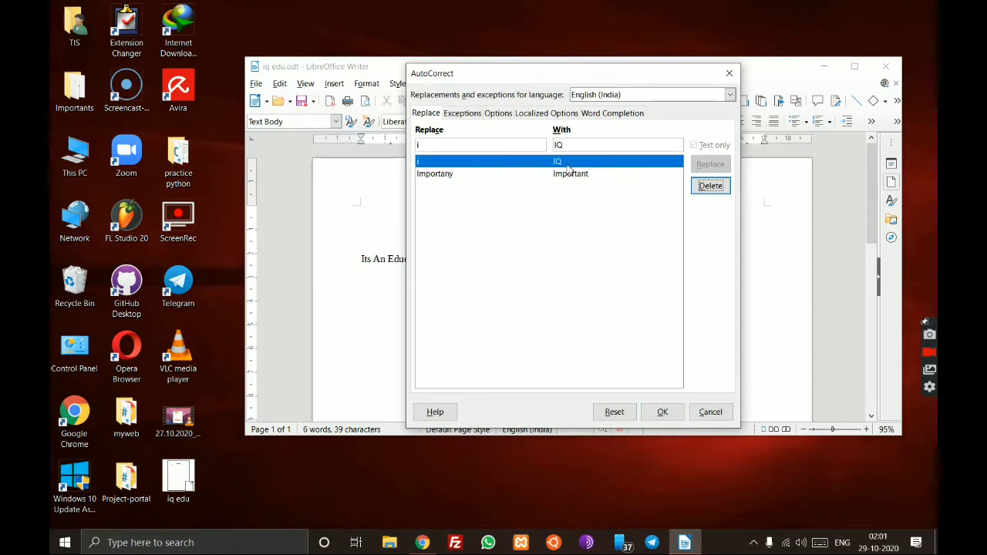
- Add a second replacement turning 'de' into 'DigiEdu'
click(480, 146)
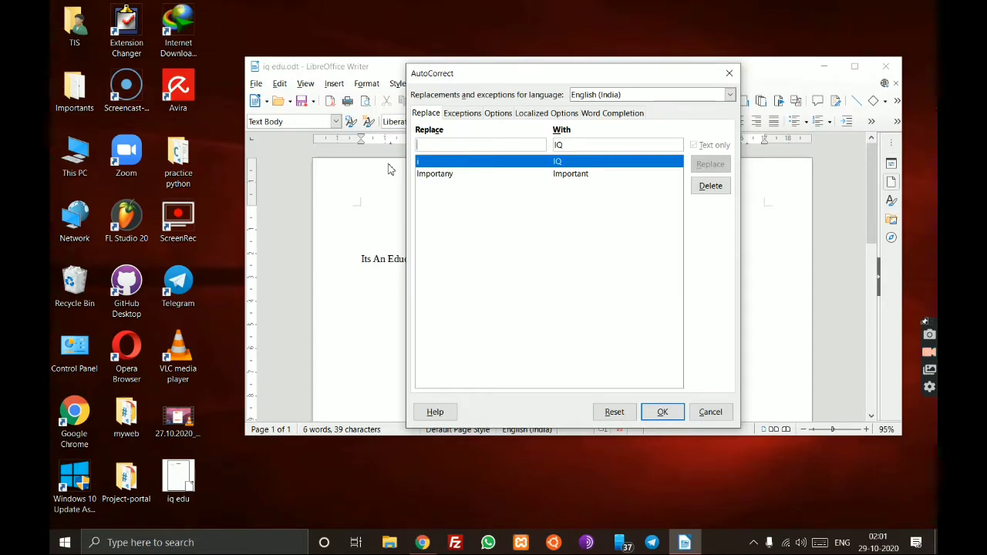
text(de)
key(Tab)
key(BackSpace)
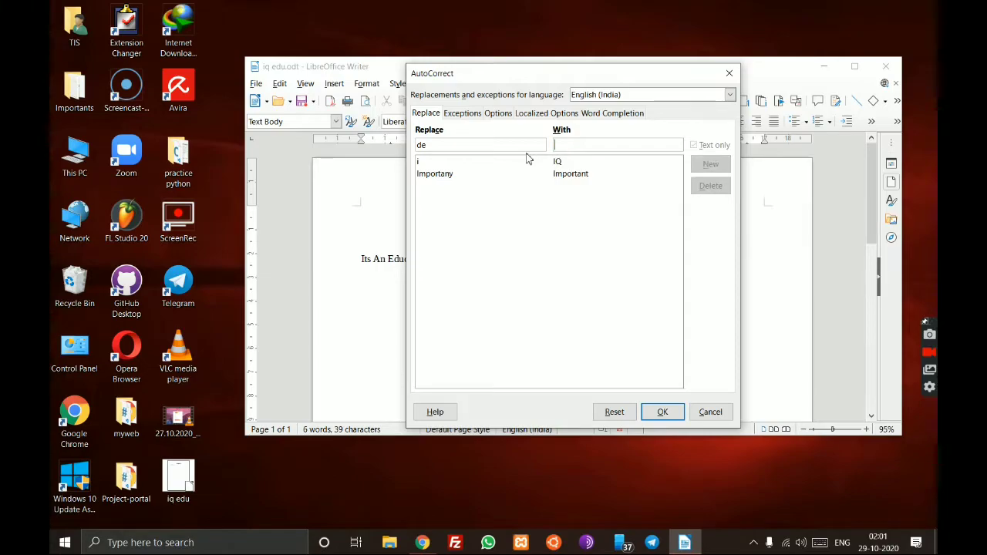
text(Di)
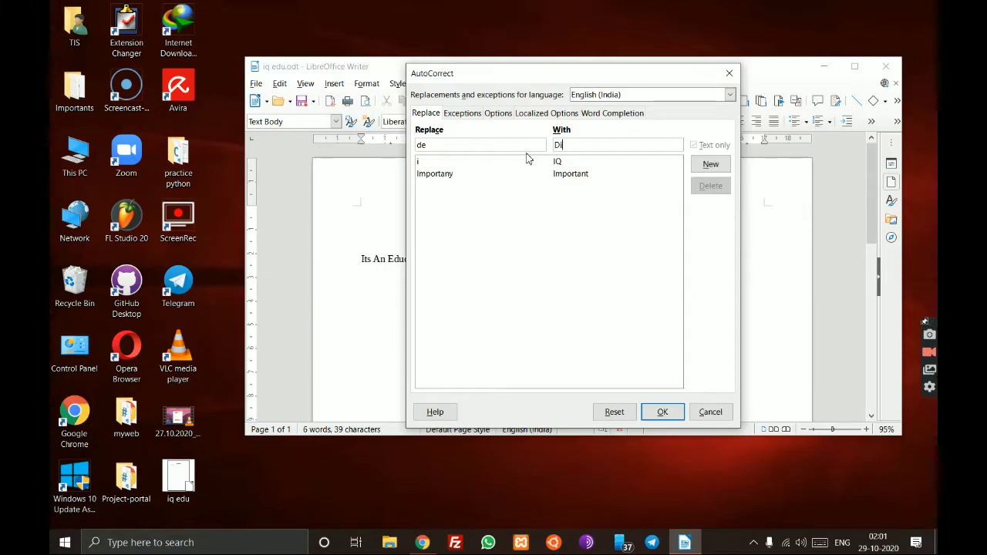
text(giEdu)
click(711, 164)
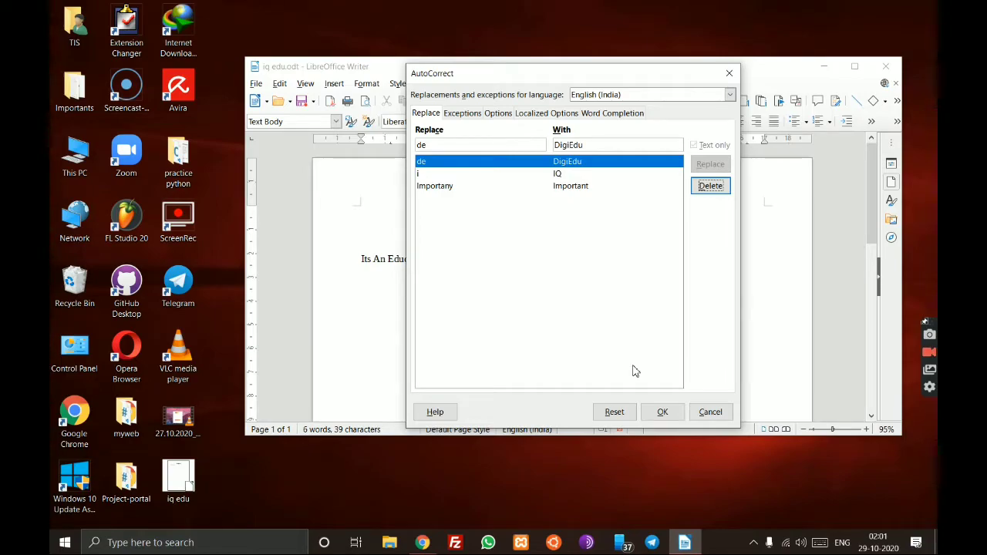
- Close the AutoCorrect dialog and type 'i' after the channel line, expanding it to 'IQ'
click(663, 406)
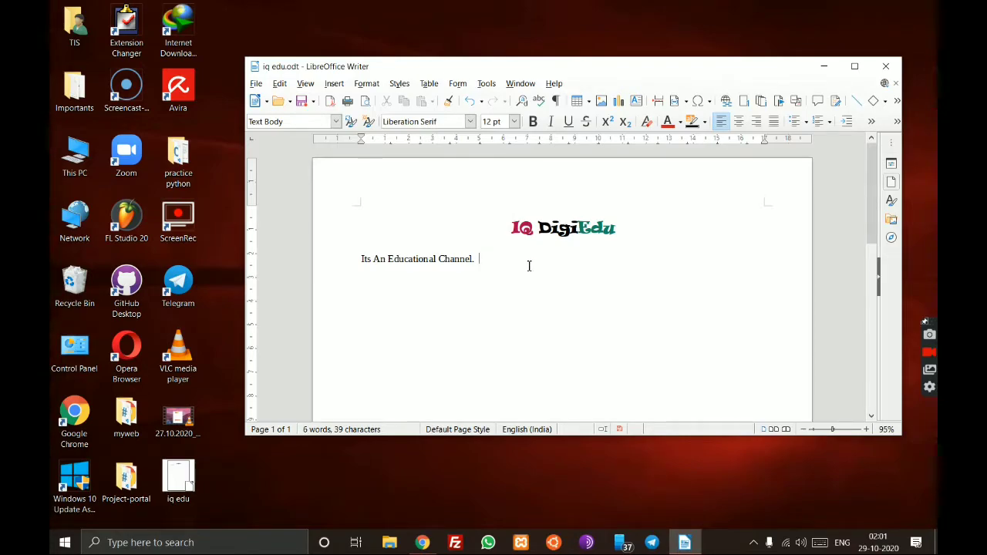
text(i)
key(BackSpace)
text(IQ)
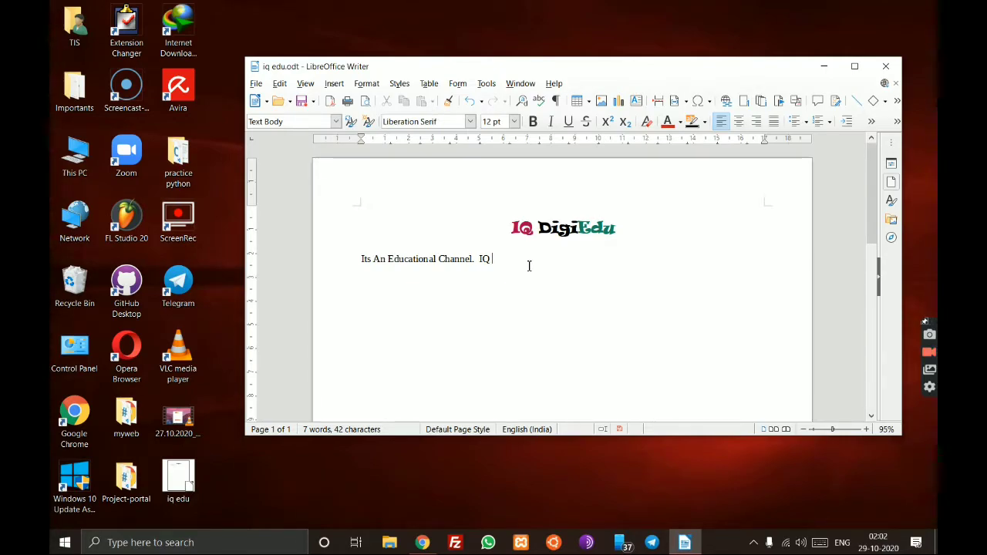
- Complete 'DigiEdu', type a second 'IQ DigiEdu', and select both phrases
text(de)
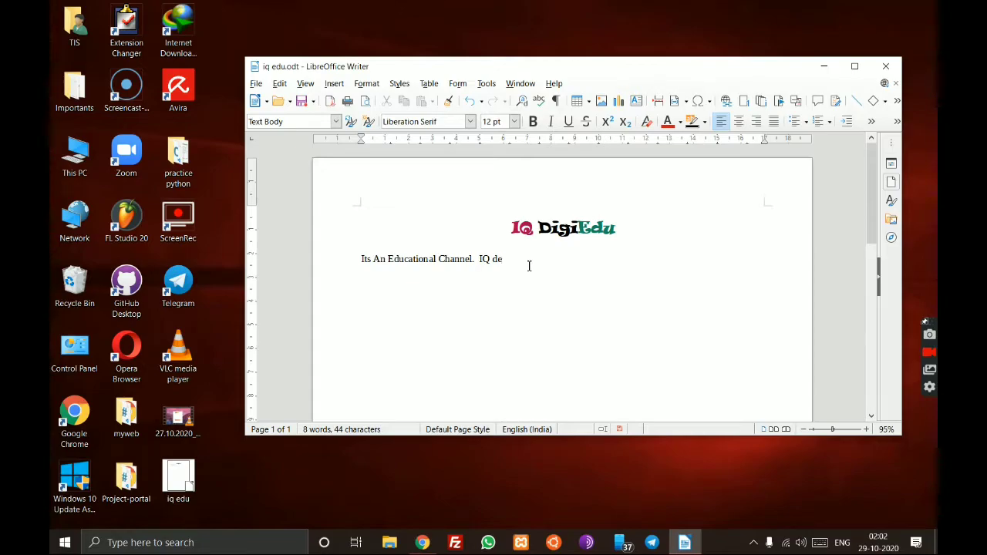
key(BackSpace)
key(BackSpace)
text(DigiEdu.)
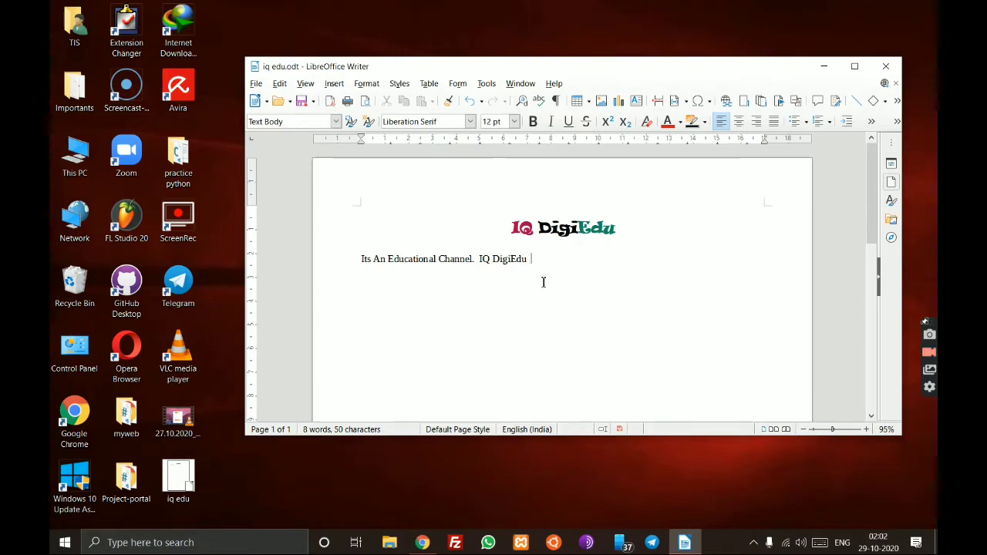
text(IQ DigiEdu)
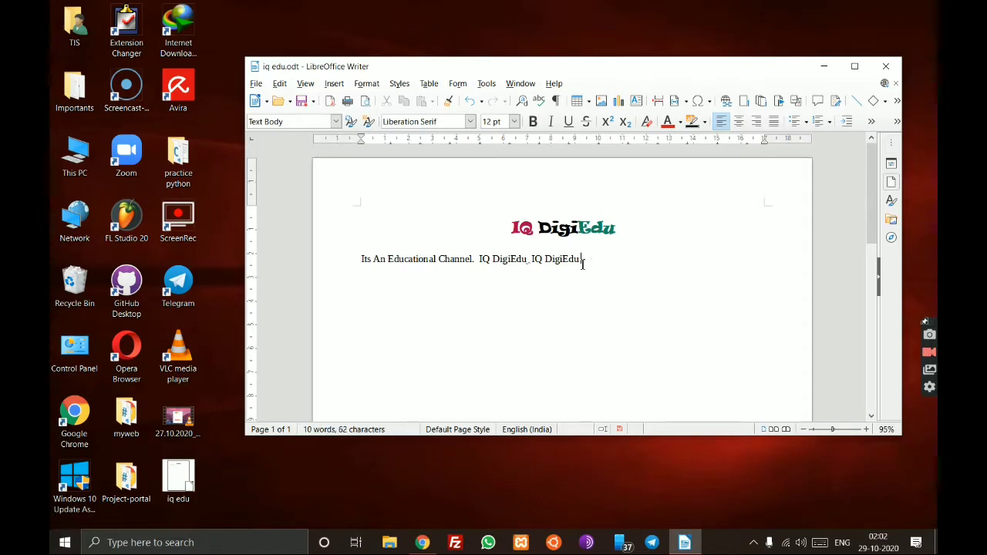
shift+click(480, 261)
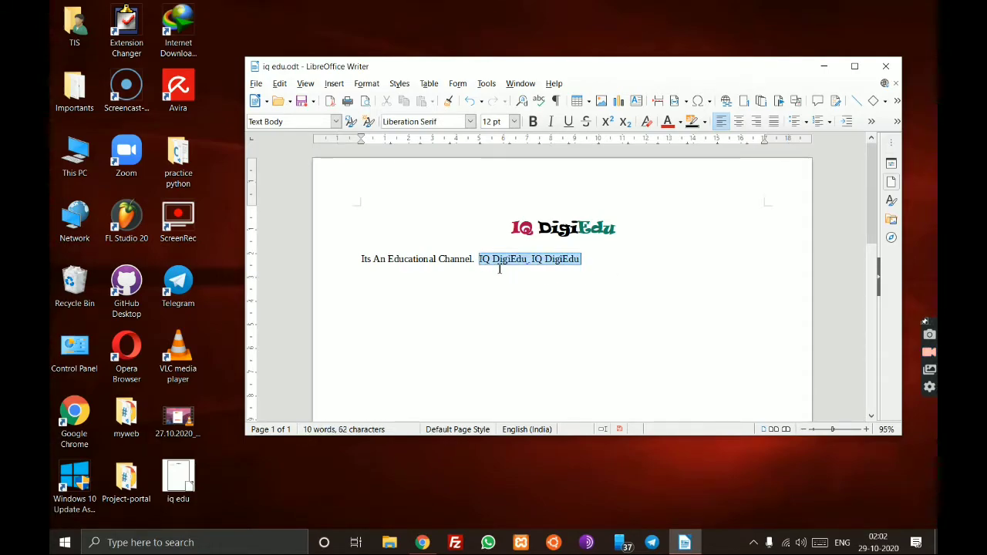
- Delete the repeated IQ DigiEdu text, then try completing 'Di' to 'DigiEdu' and erase it
key(BackSpace)
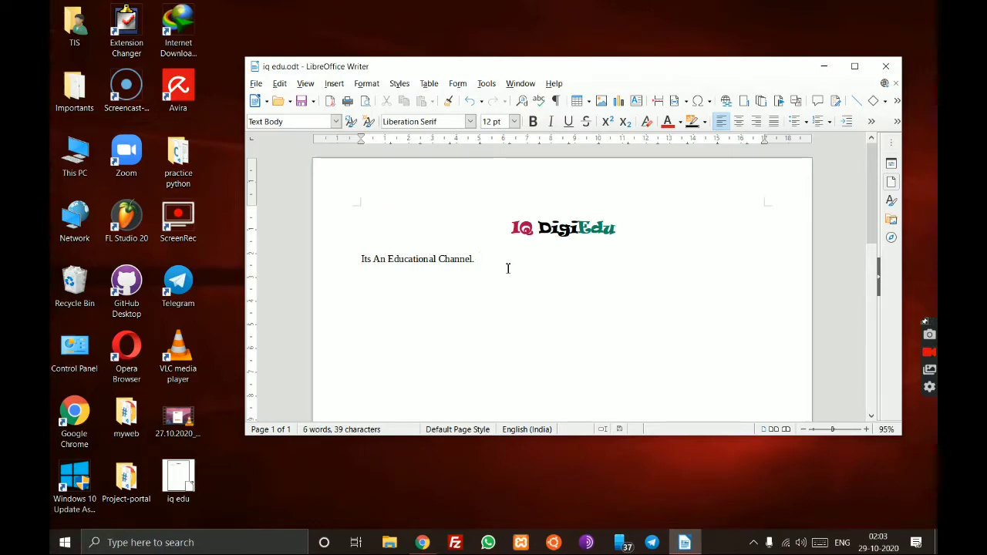
text(DigiEdu)
key(Return)
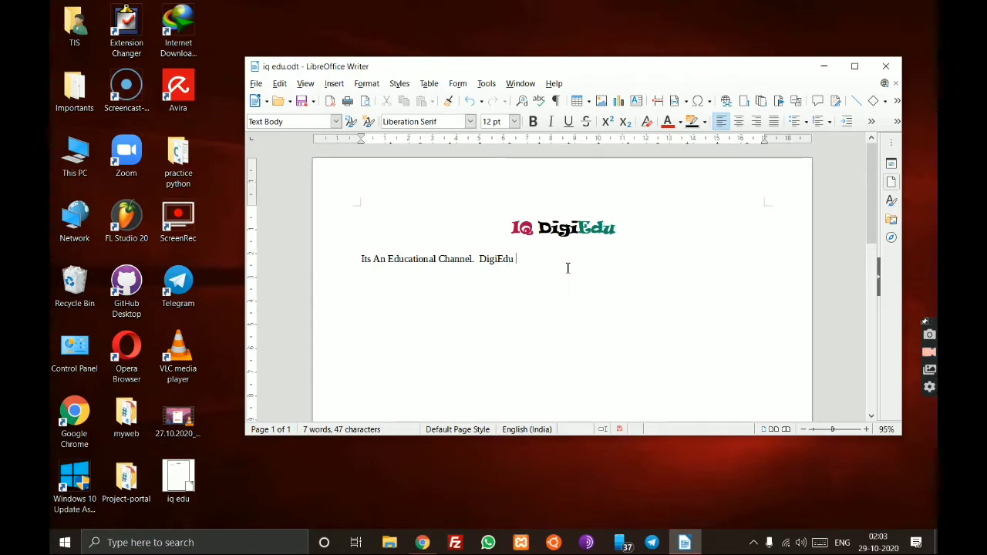
key(BackSpace)
key(BackSpace)
key(BackSpace)
key(BackSpace)
key(BackSpace)
key(BackSpace)
key(BackSpace)
key(BackSpace)
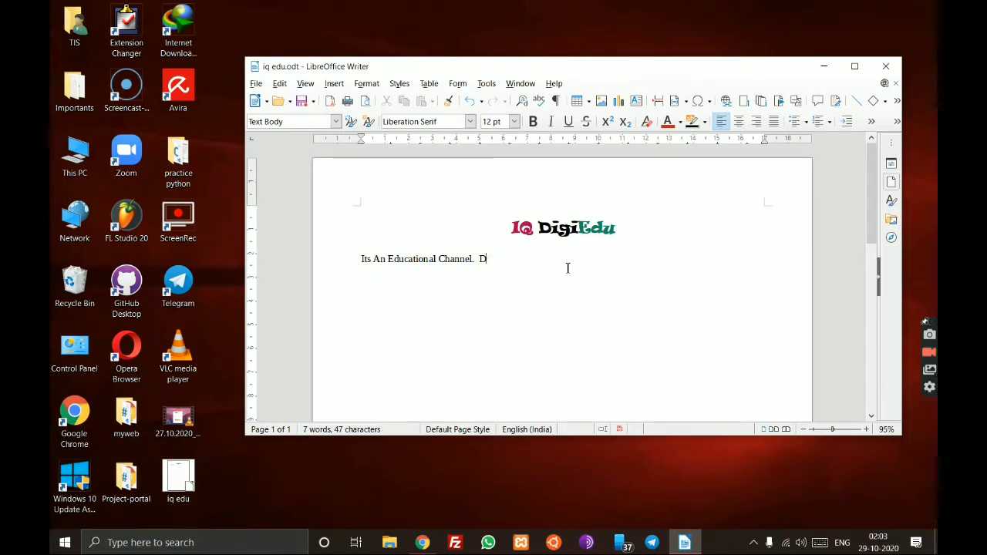
text(degiEdu)
- Let 'de' autocorrect to 'DigiEdu', undo it, and delete back to 'Channel.'
key(BackSpace)
key(BackSpace)
key(BackSpace)
key(BackSpace)
key(BackSpace)
key(BackSpace)
key(BackSpace)
text(de)
key(Left)
key(BackSpace)
key(BackSpace)
key(BackSpace)
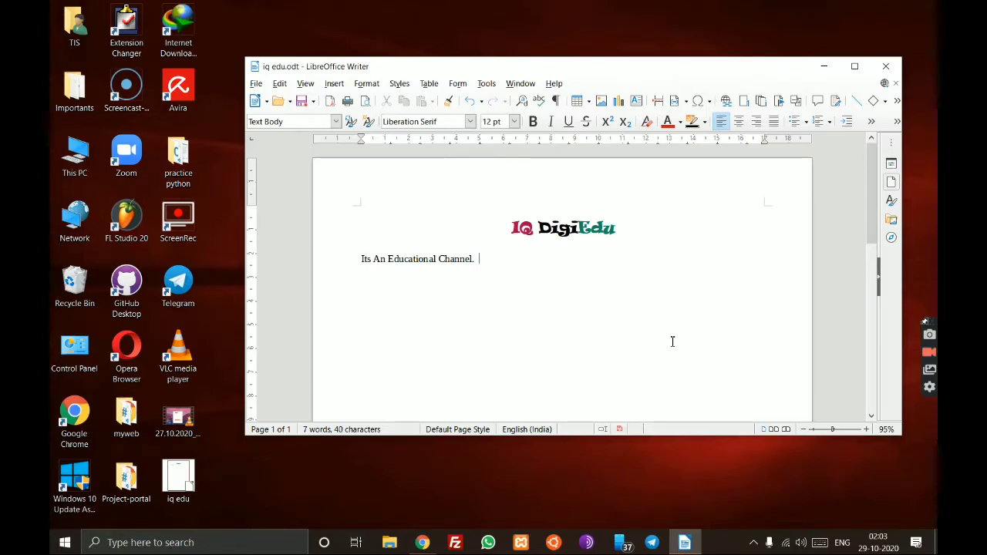
text(DigiEdu)
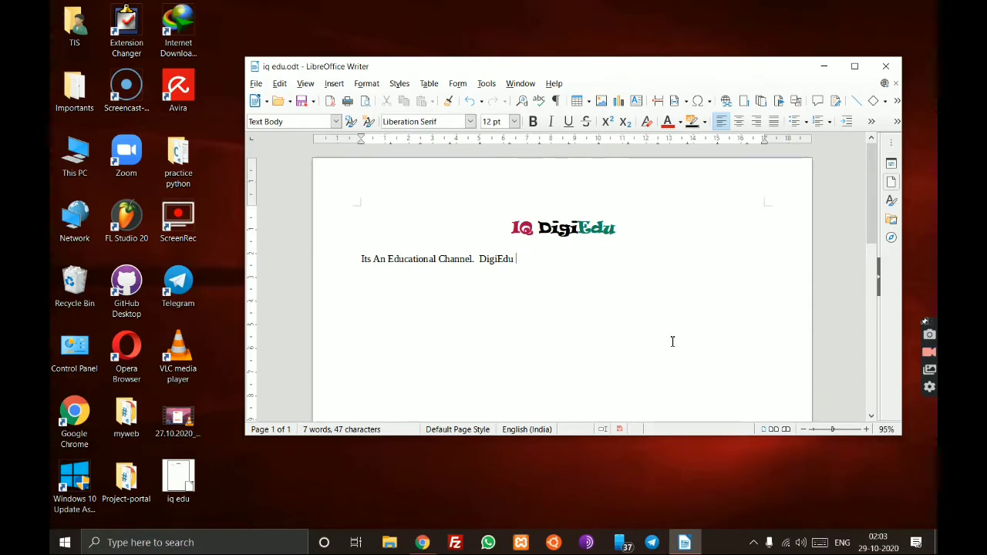
key(ctrl+z)
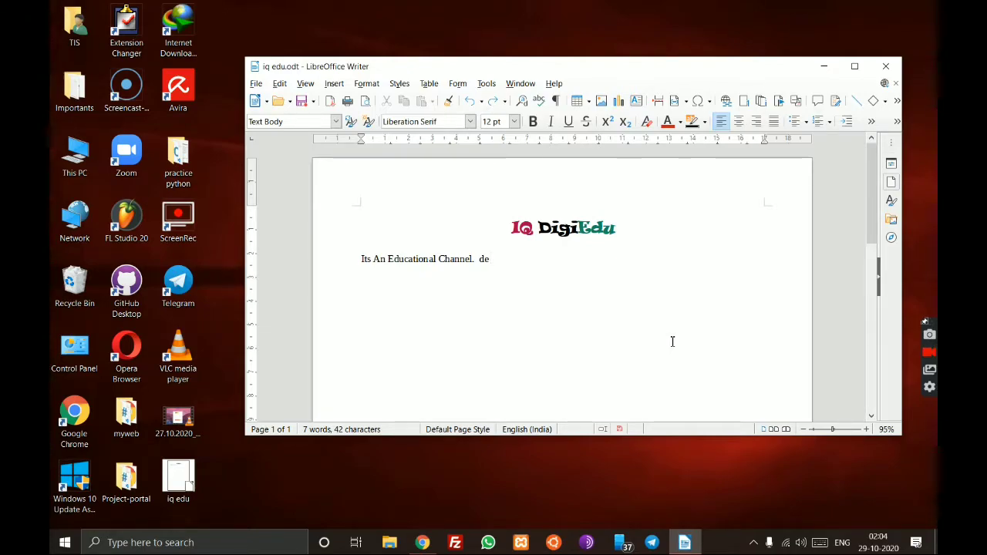
key(BackSpace)
key(BackSpace)
key(BackSpace)
key(BackSpace)
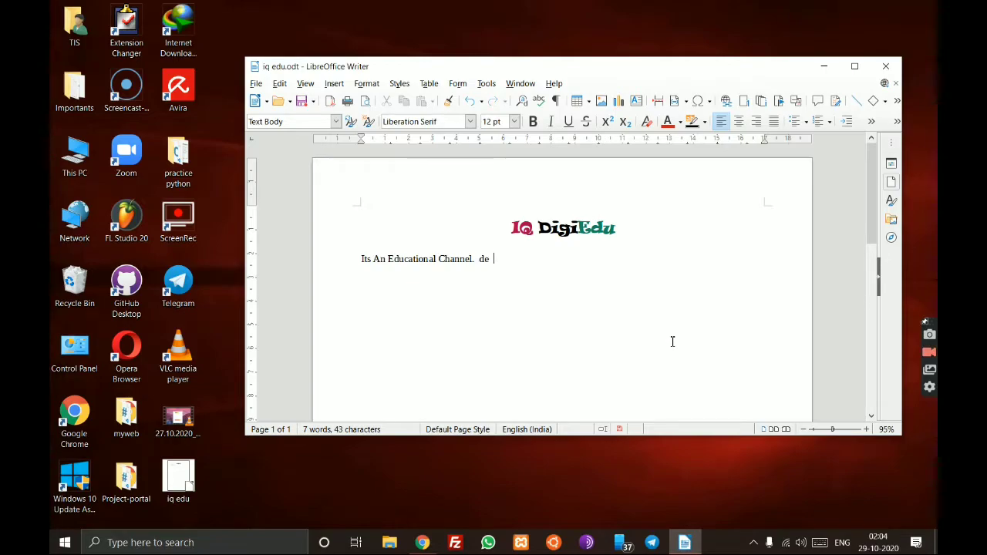
key(BackSpace)
key(BackSpace)
key(BackSpace)
key(BackSpace)
key(BackSpace)
- Type 'importany' and correct it to 'Important' from the spelling suggestions
text(impo)
text(rt)
text(ant)
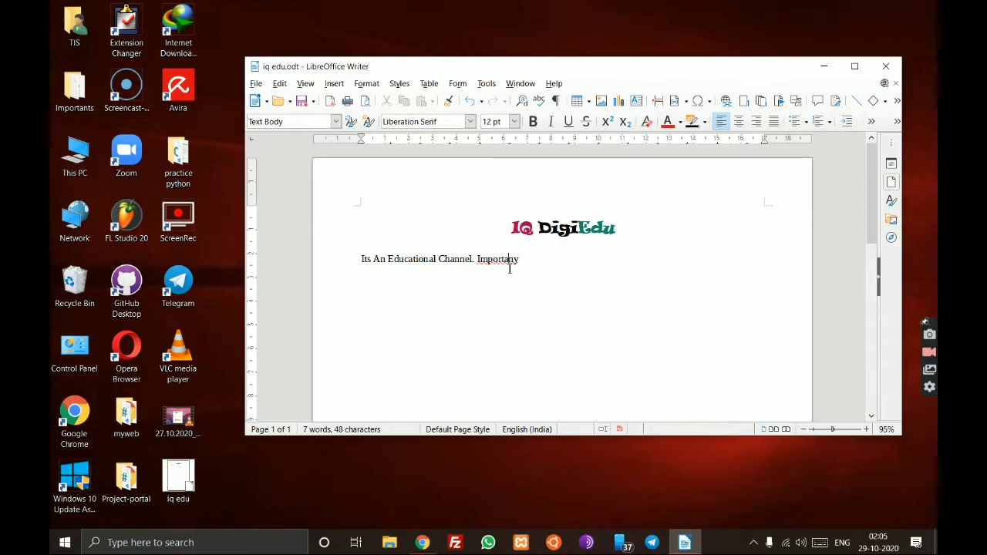
right_click(510, 264)
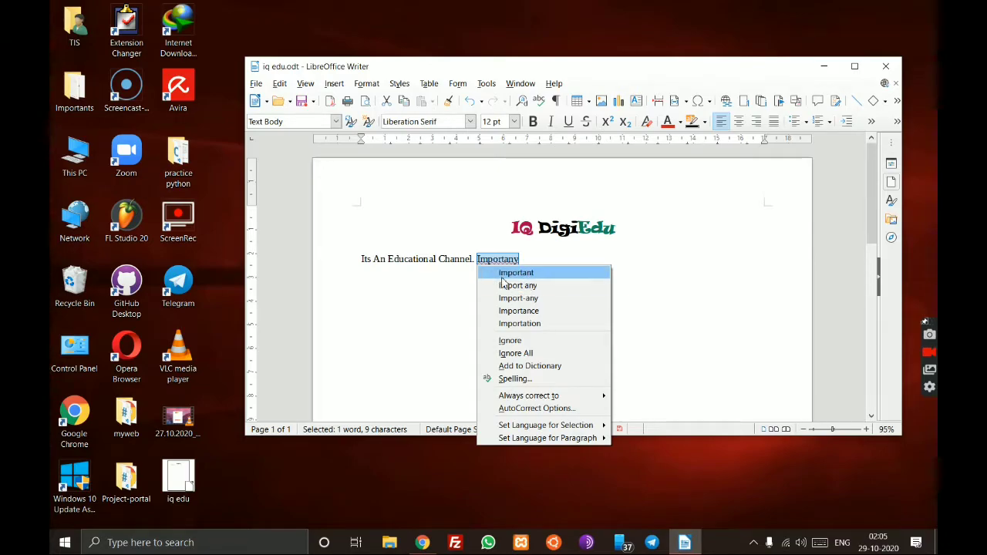
click(516, 273)
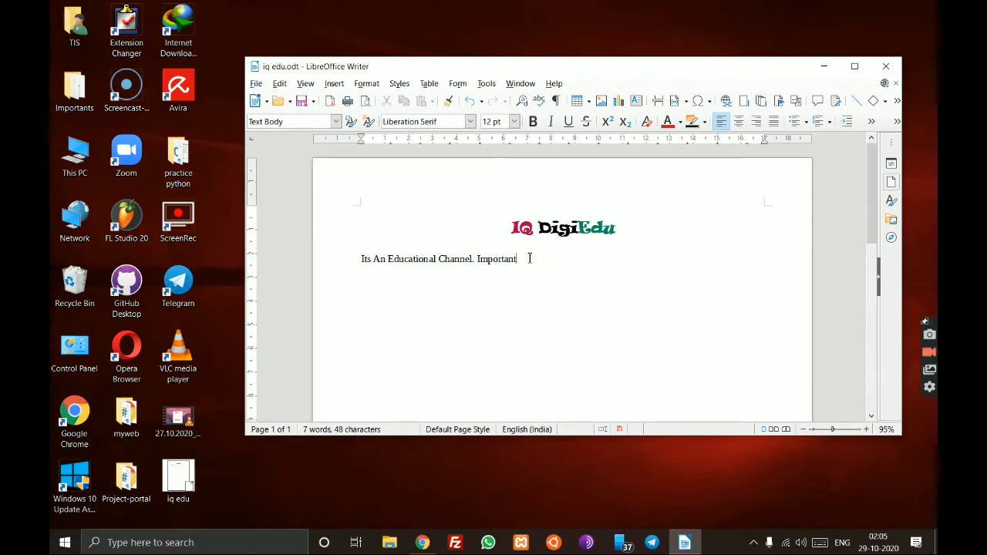
- Erase the word and make the channel line numbered item 1 with F12
key(BackSpace)
key(BackSpace)
text(y)
key(BackSpace)
text(t)
key(BackSpace)
key(BackSpace)
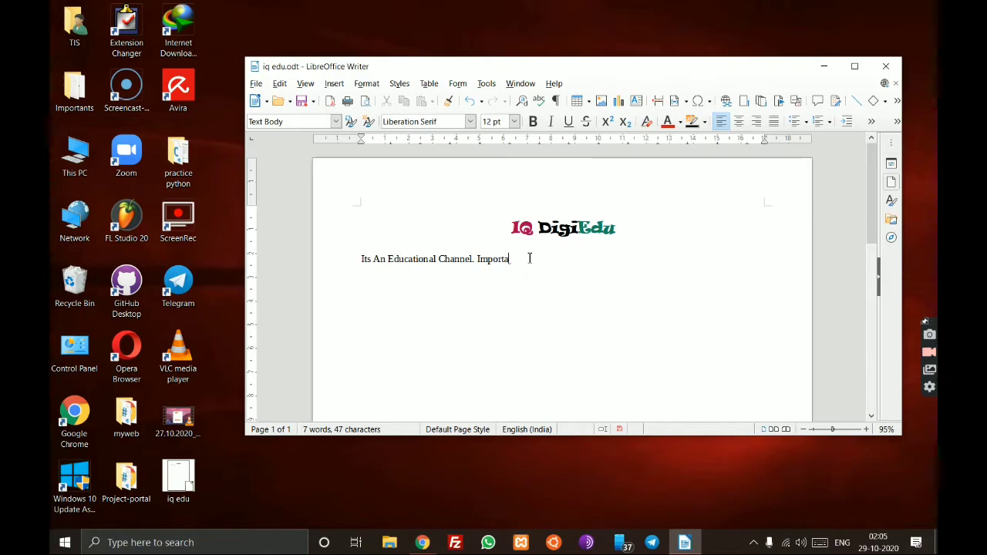
key(F12)
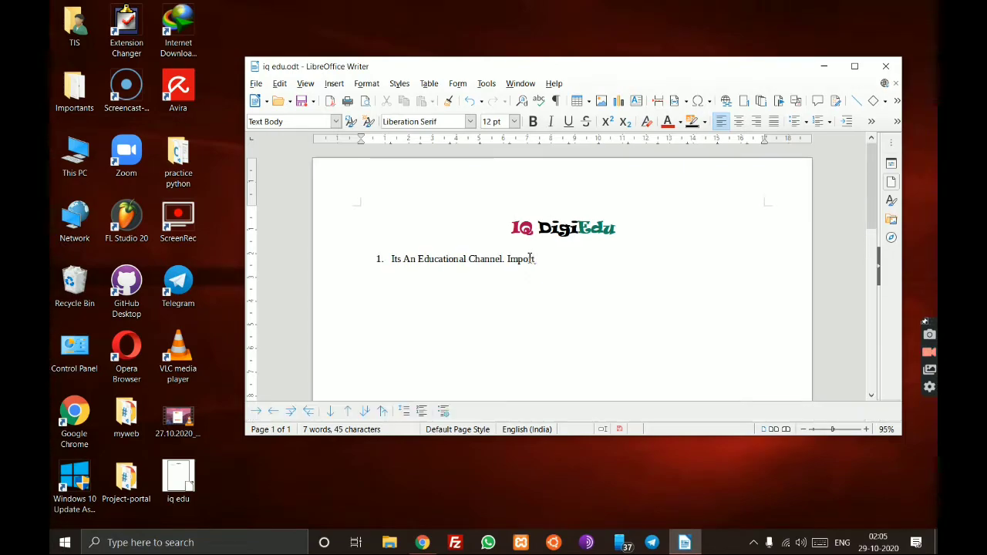
key(BackSpace)
key(BackSpace)
key(BackSpace)
key(BackSpace)
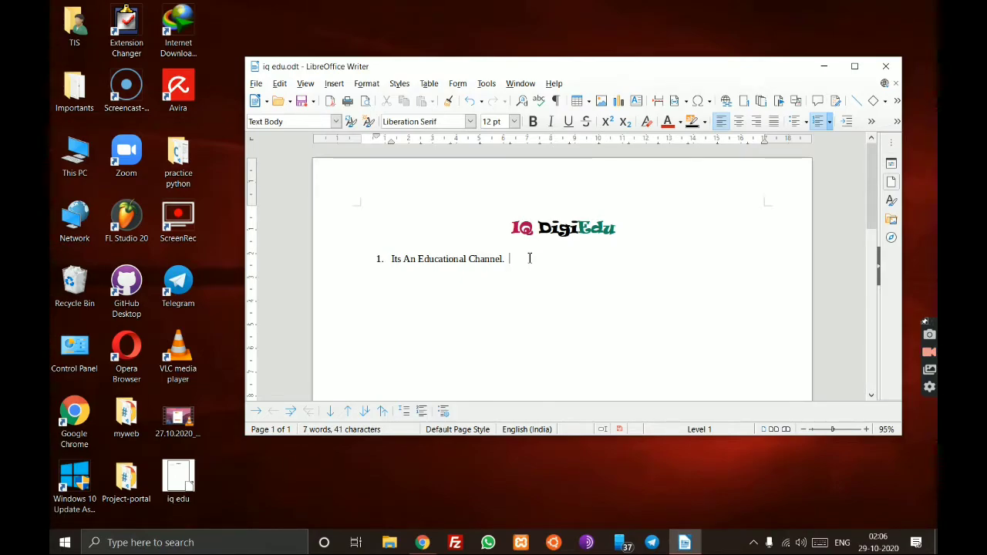
- Type 'importany' after the numbered line, view its suggestions without changing it, and select it
text(importan)
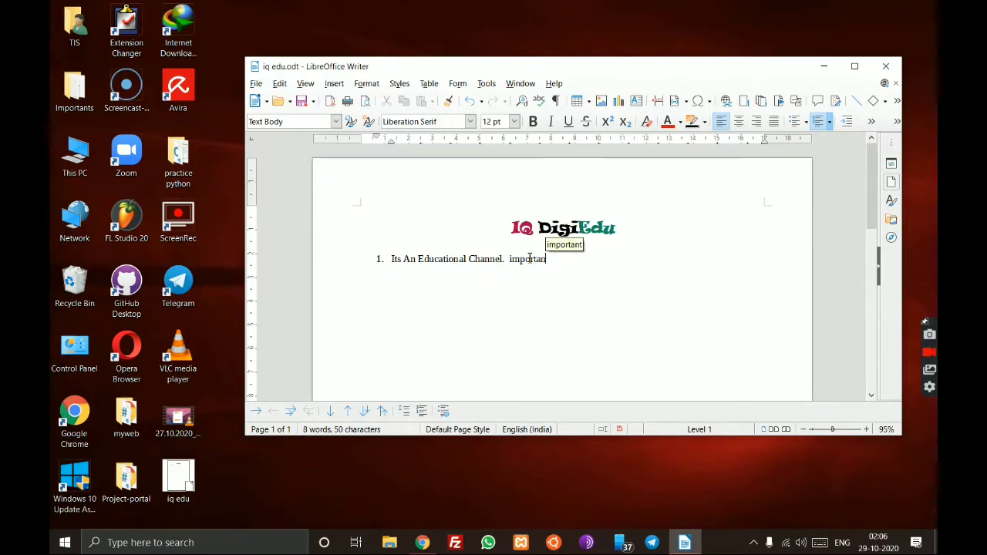
text(y)
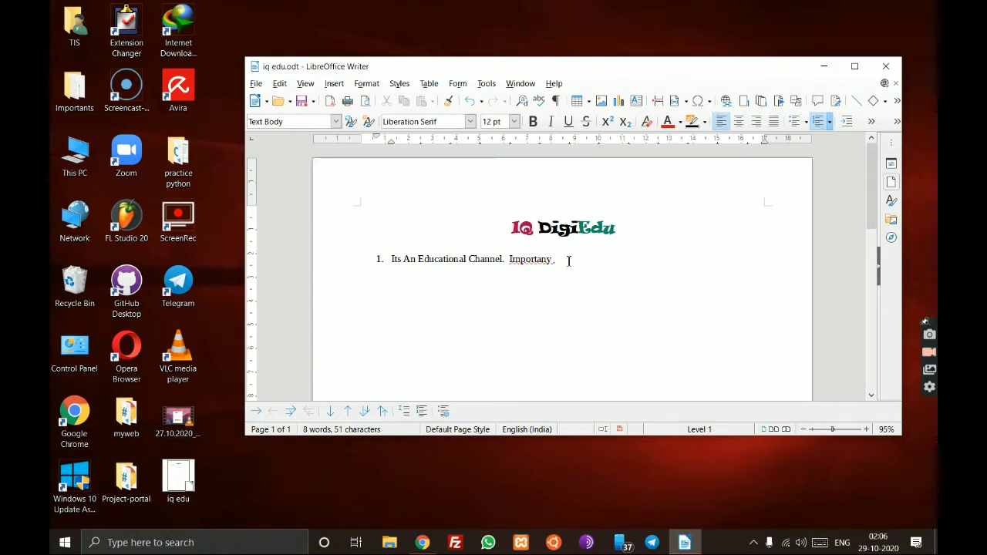
right_click(542, 261)
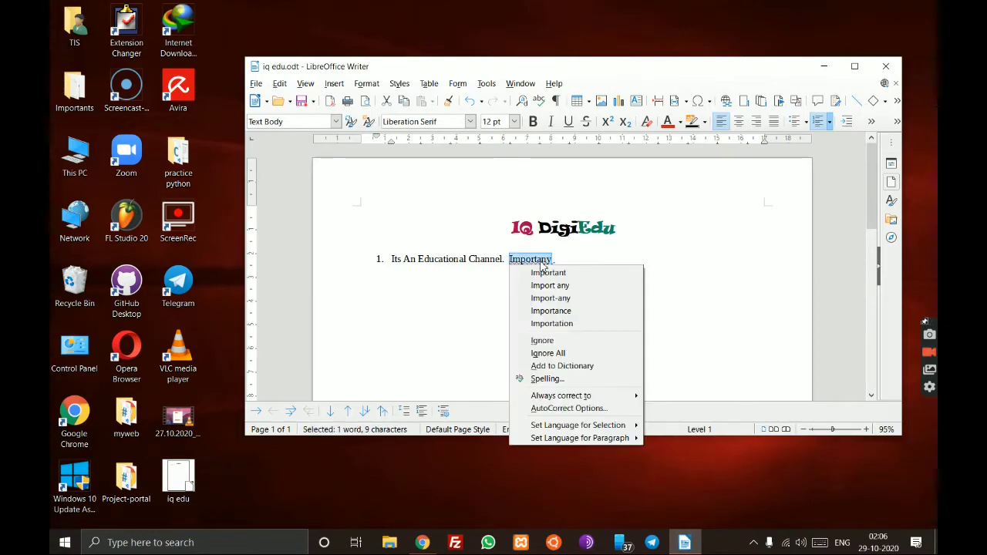
click(693, 288)
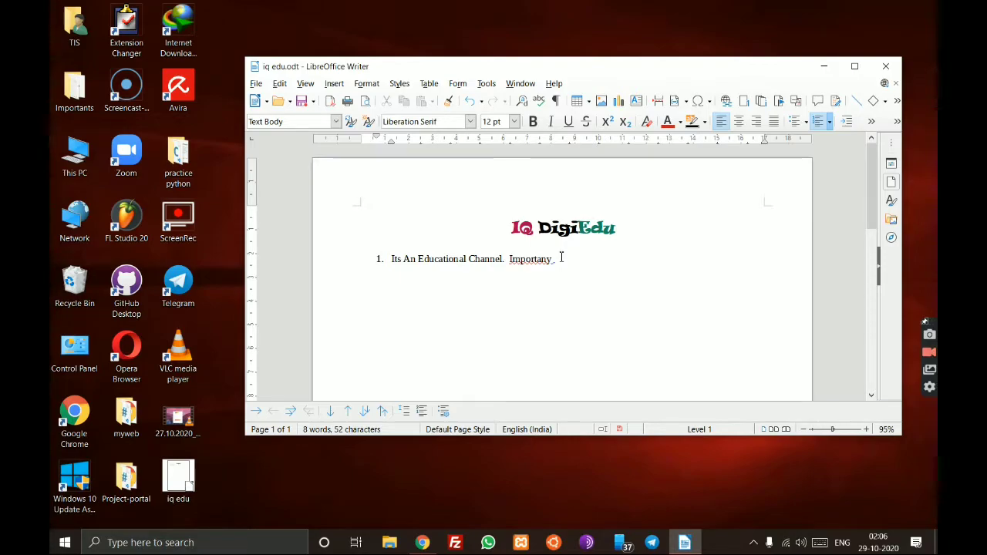
drag(559, 258, 511, 259)
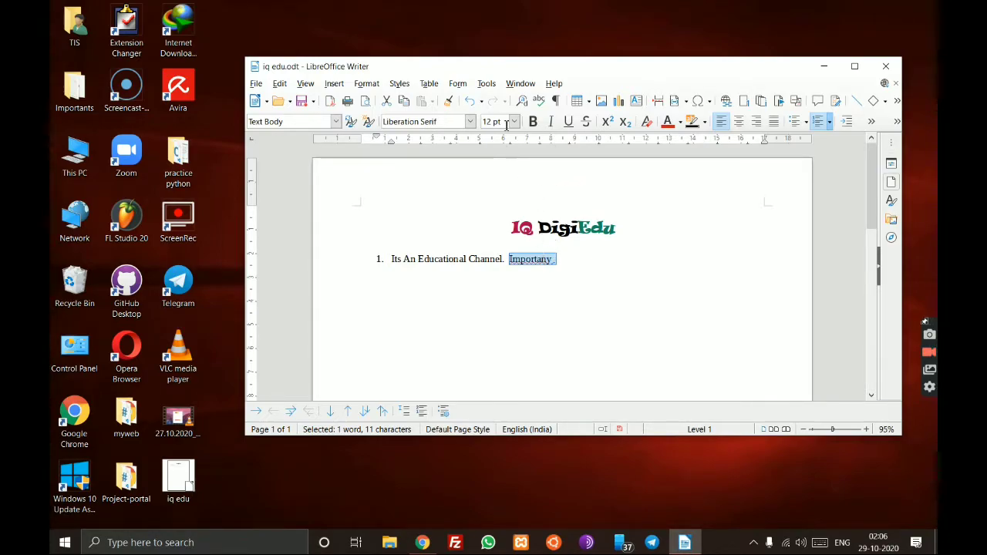
- Run the spelling check to correct 'Importany' to 'Important', then close the checker
click(487, 84)
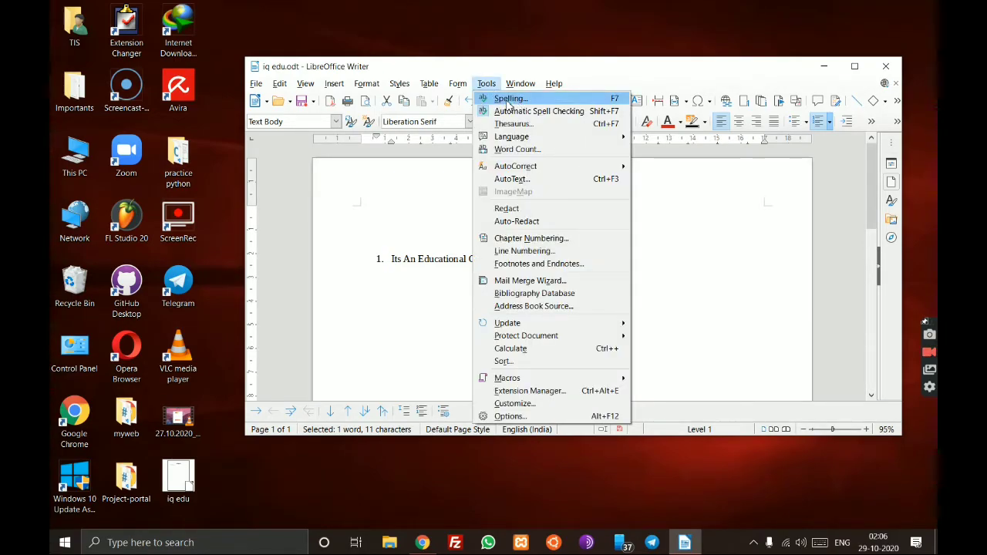
key(Escape)
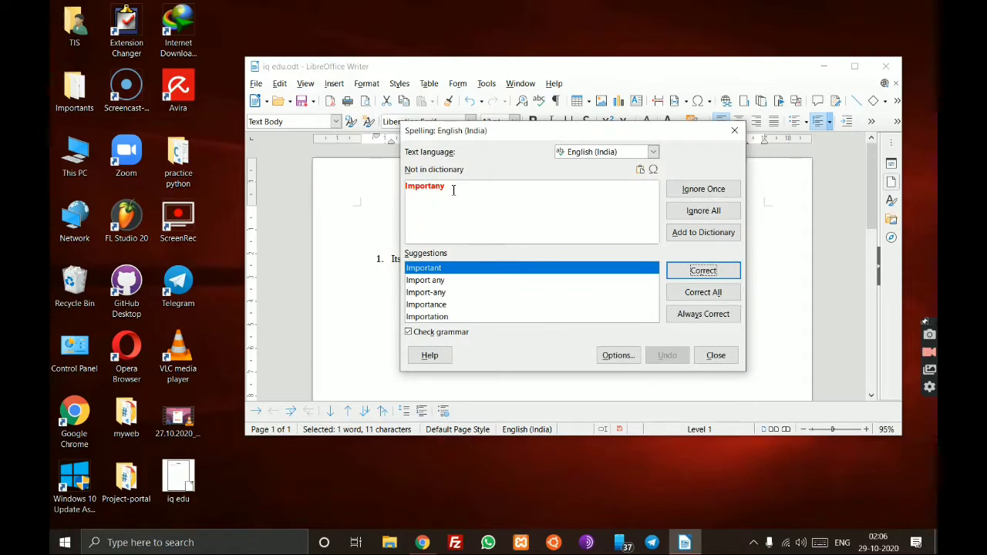
drag(445, 188, 404, 189)
click(458, 197)
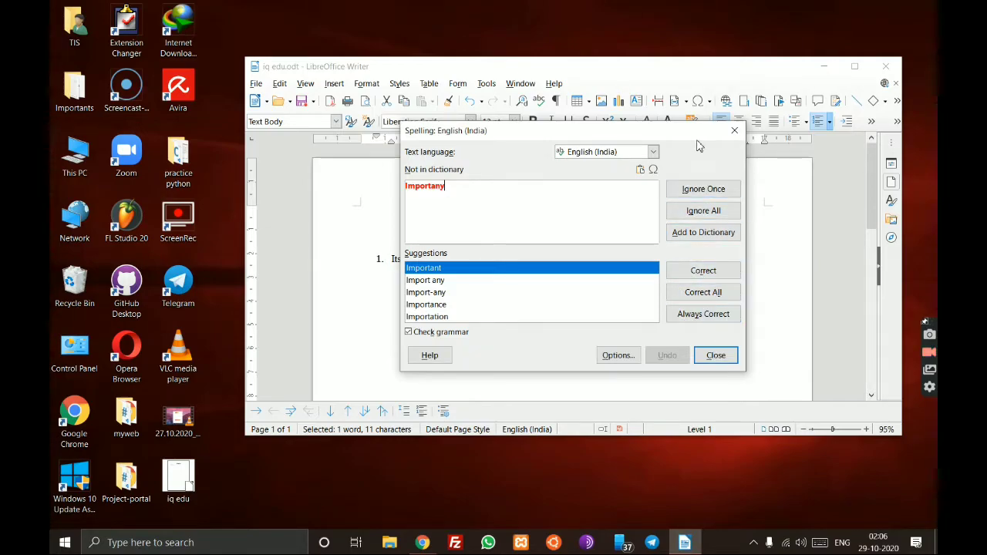
click(715, 282)
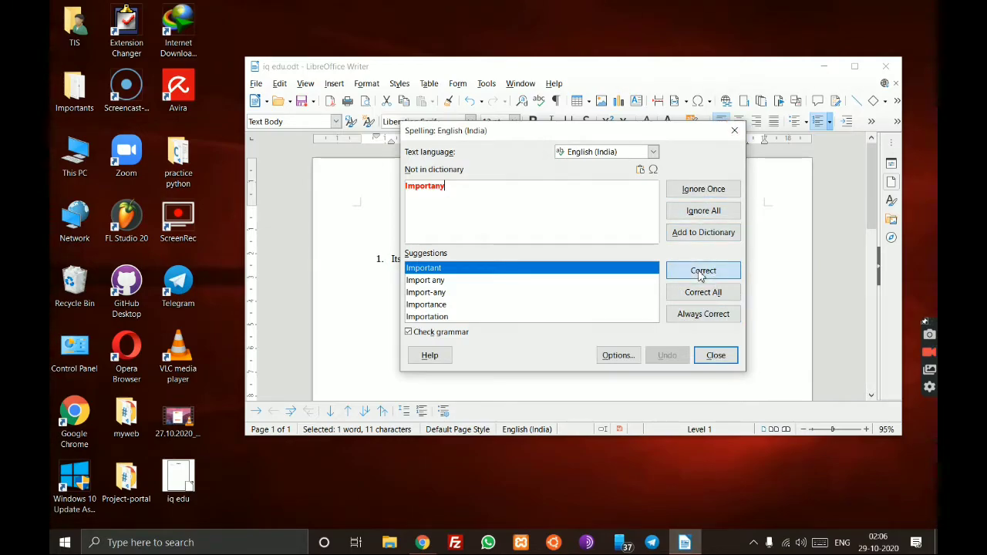
click(607, 270)
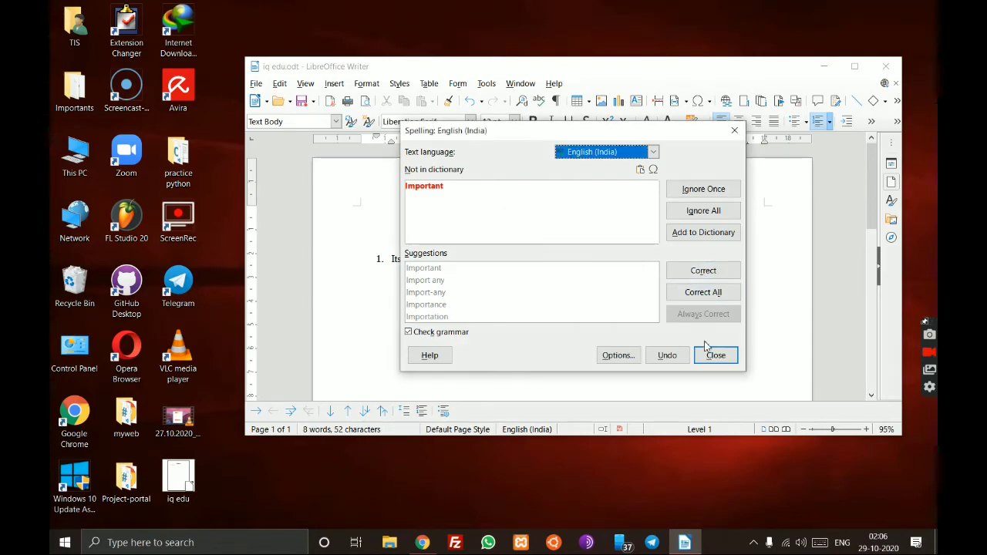
click(715, 355)
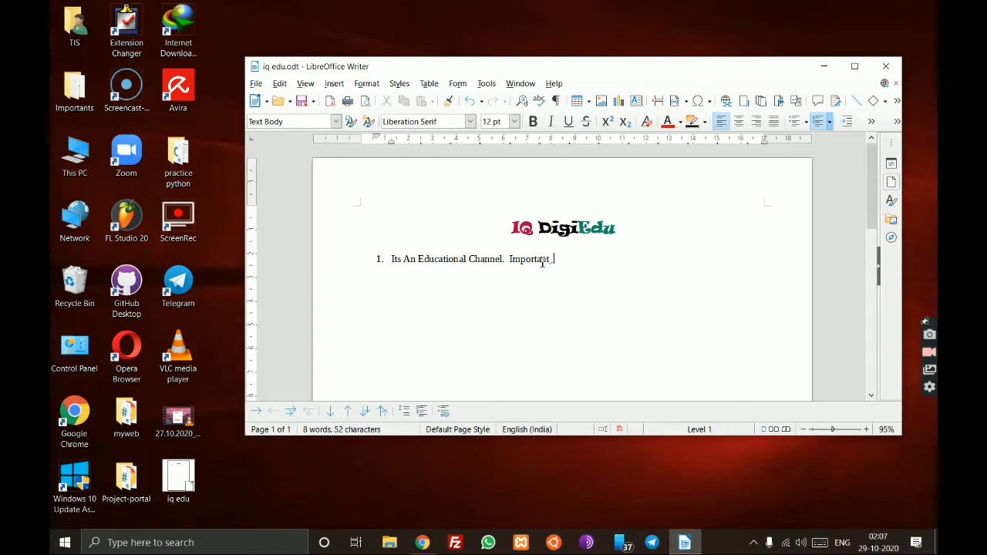
- Replace 'Important' with the sentence 'There is a error' after the channel line
key(BackSpace)
key(BackSpace)
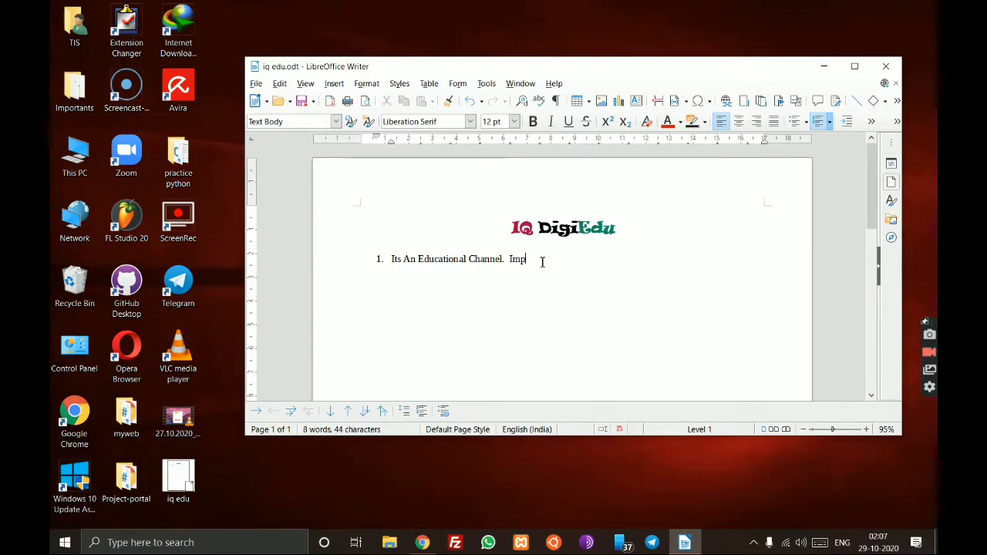
key(BackSpace)
key(BackSpace)
text(the is a error)
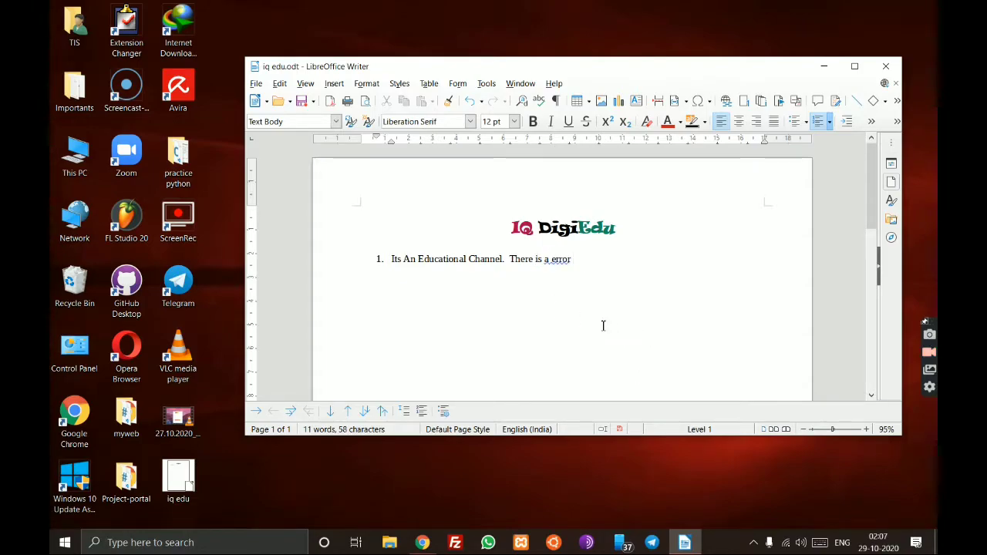
right_click(556, 263)
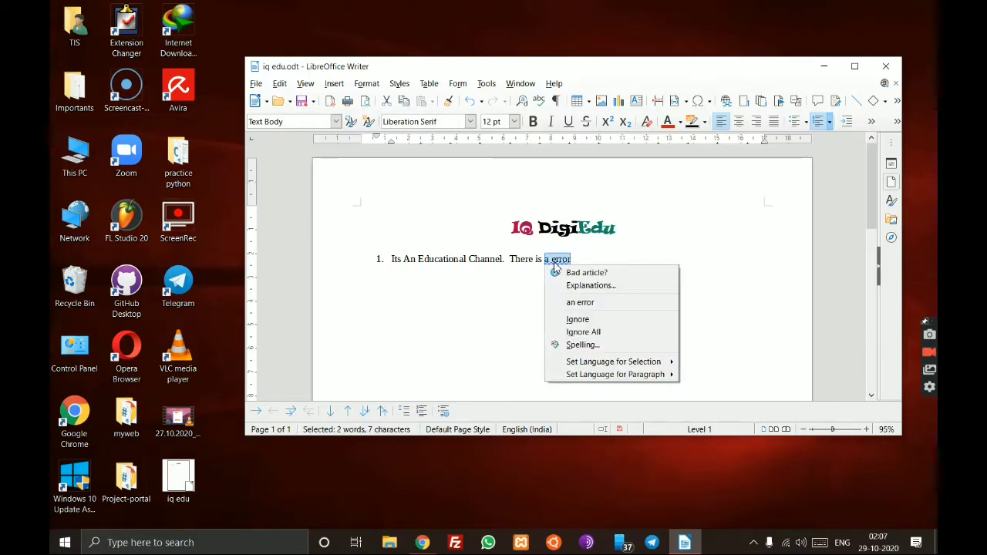
click(557, 305)
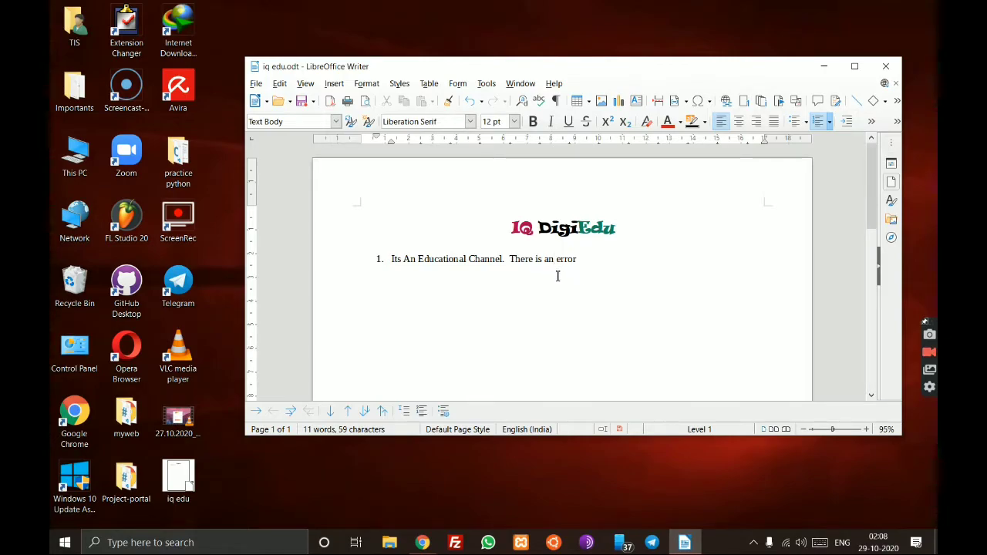
key(BackSpace)
drag(575, 258, 566, 259)
click(601, 294)
drag(573, 258, 546, 262)
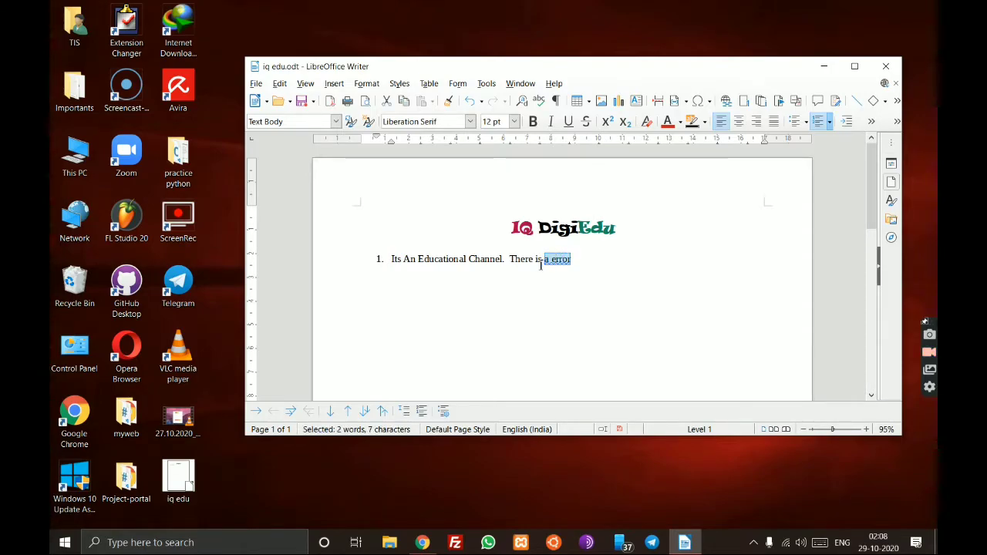
click(487, 83)
click(506, 98)
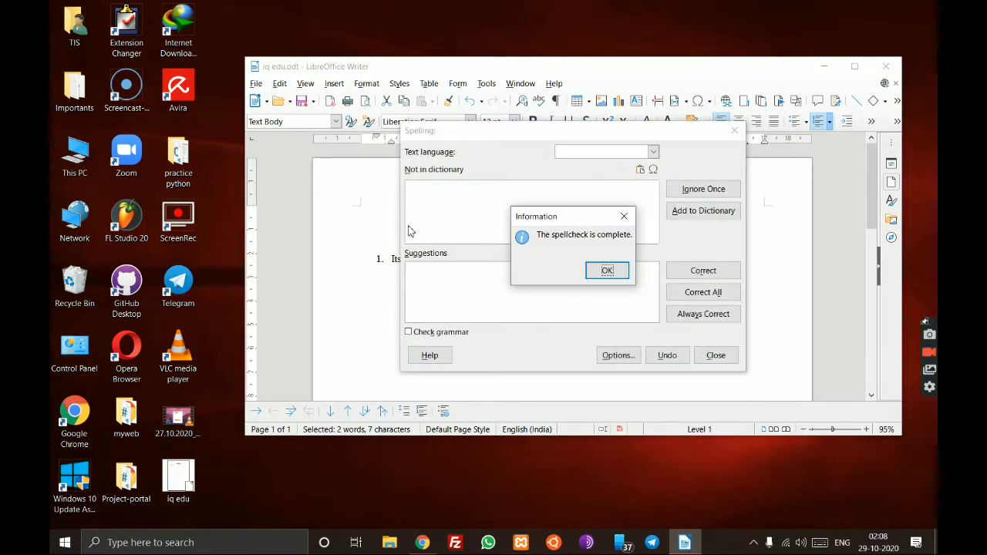
click(608, 270)
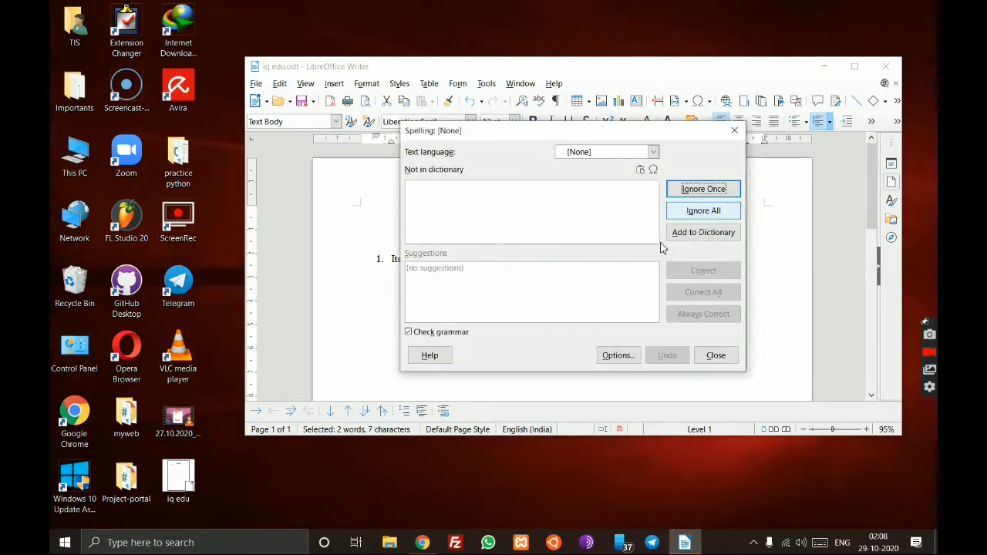
click(715, 355)
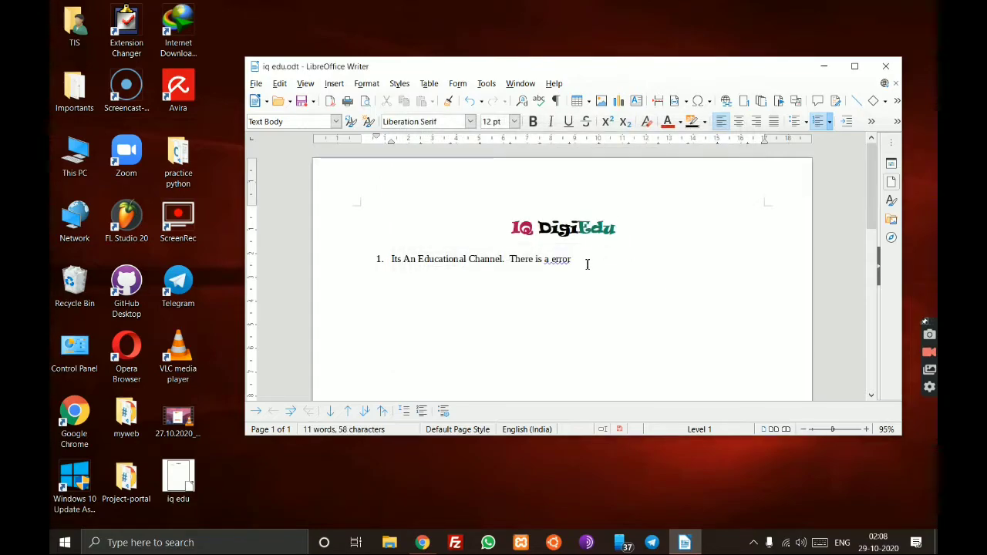
drag(545, 260, 572, 260)
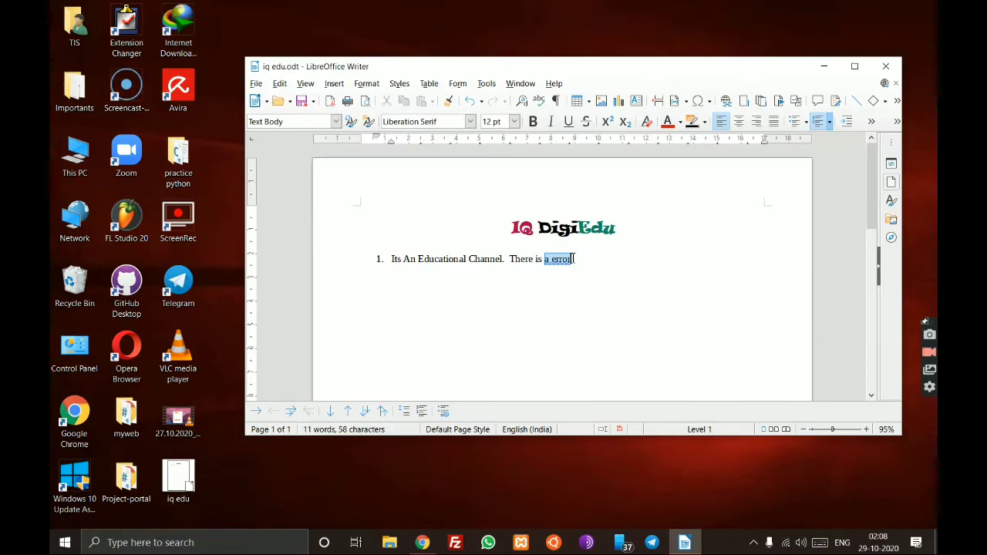
drag(573, 258, 572, 259)
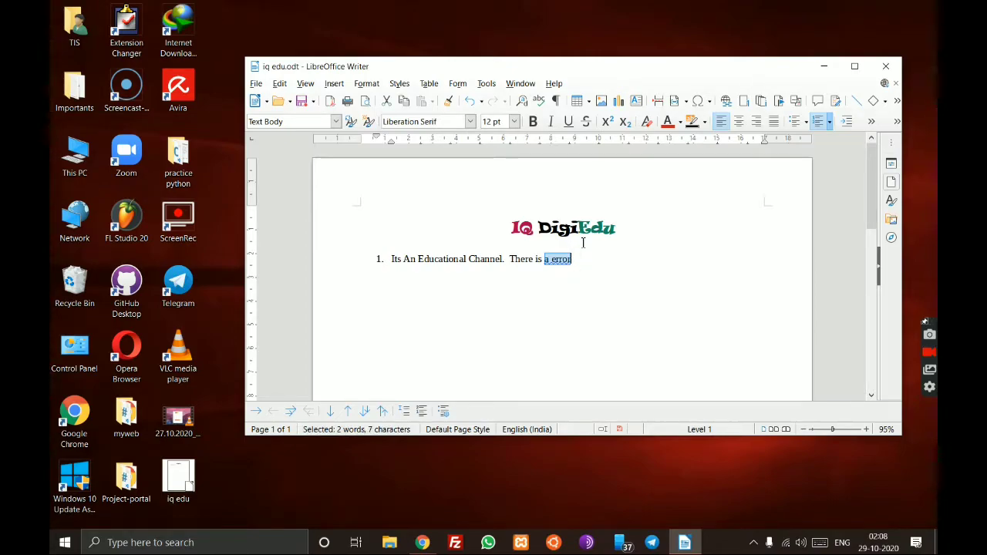
click(592, 267)
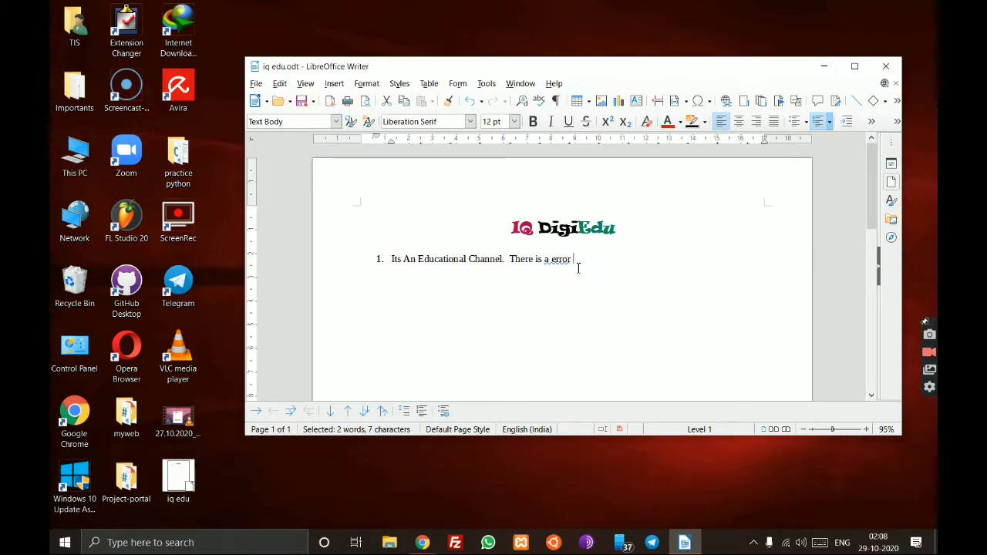
shift+click(508, 258)
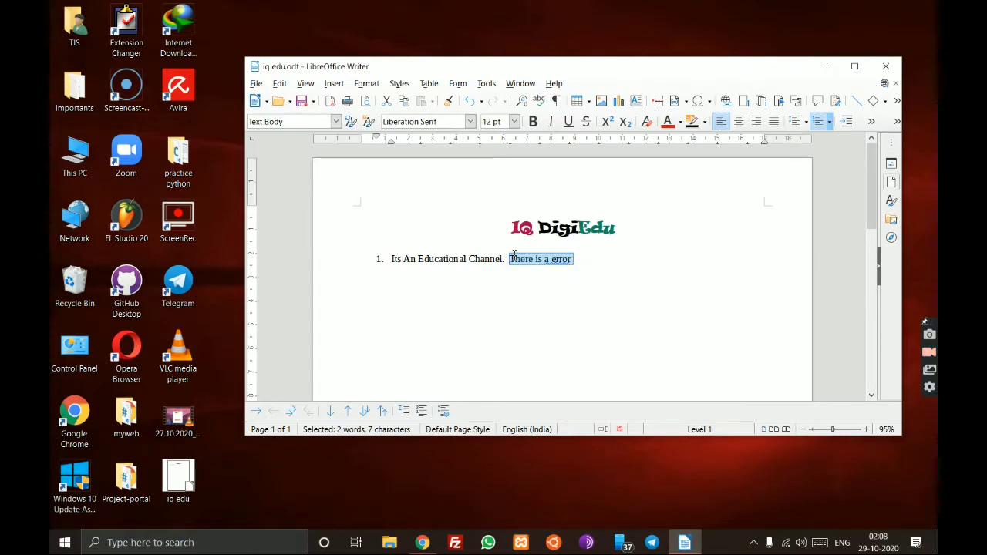
click(486, 83)
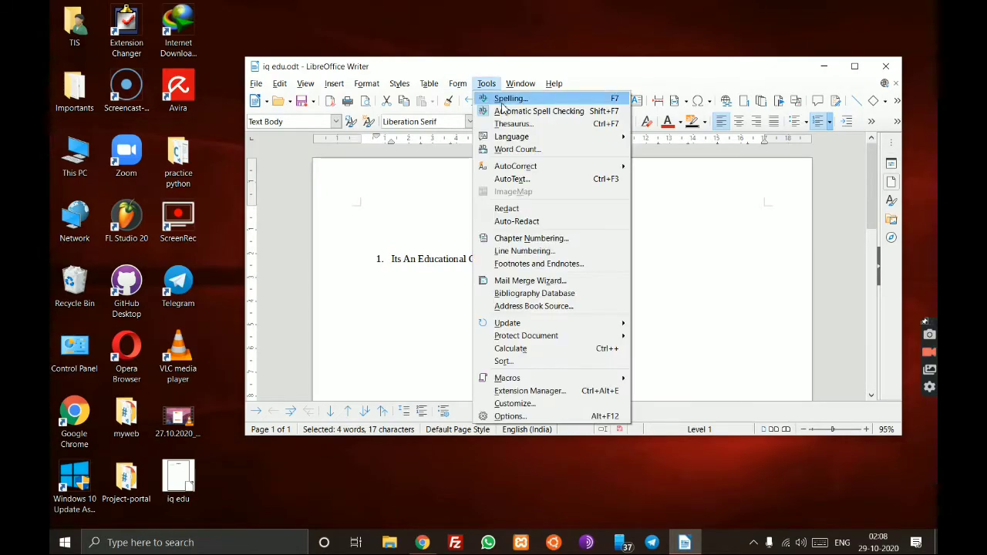
click(509, 99)
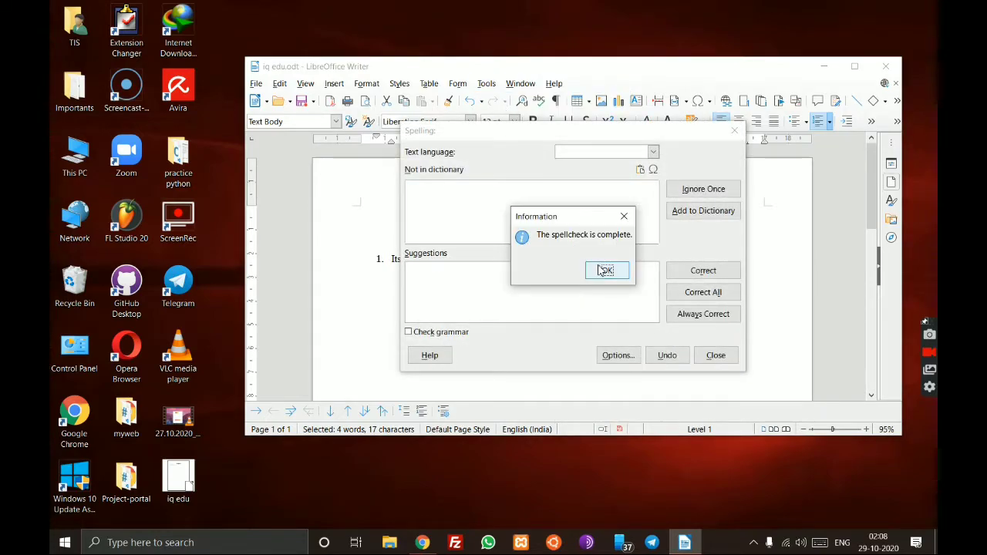
click(603, 271)
click(653, 152)
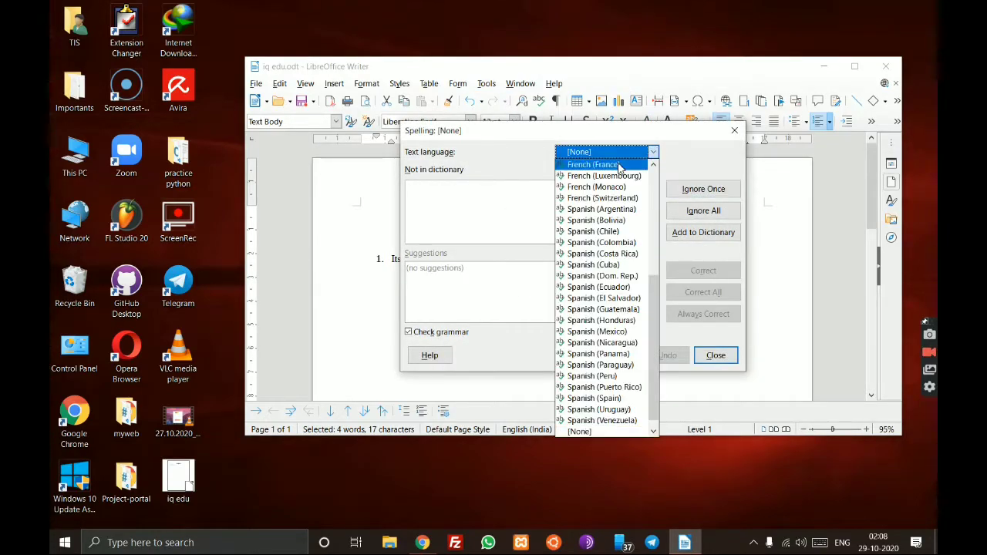
scroll(609, 216, up, 5)
scroll(609, 216, down, 5)
scroll(605, 231, up, 6)
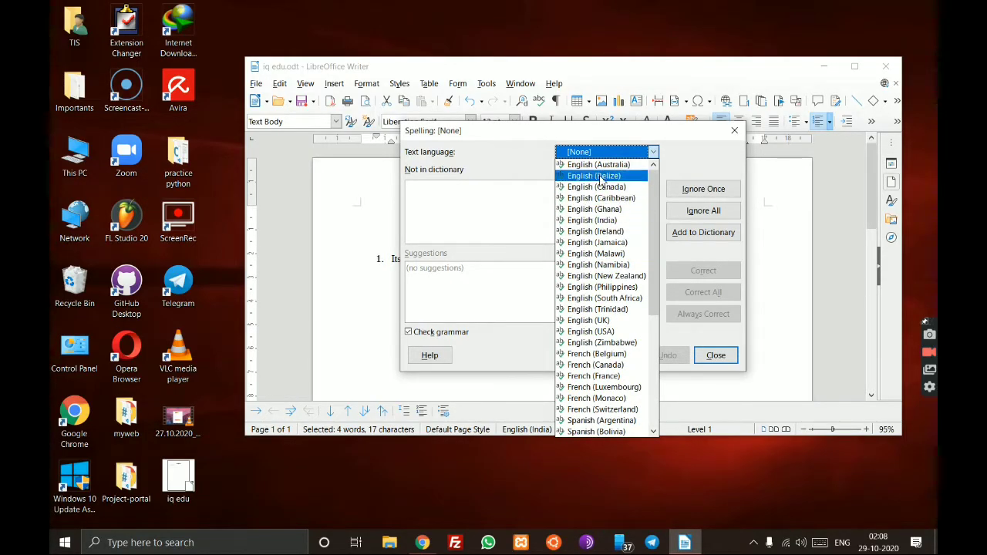
key(Down)
key(Down)
key(Down)
key(Down)
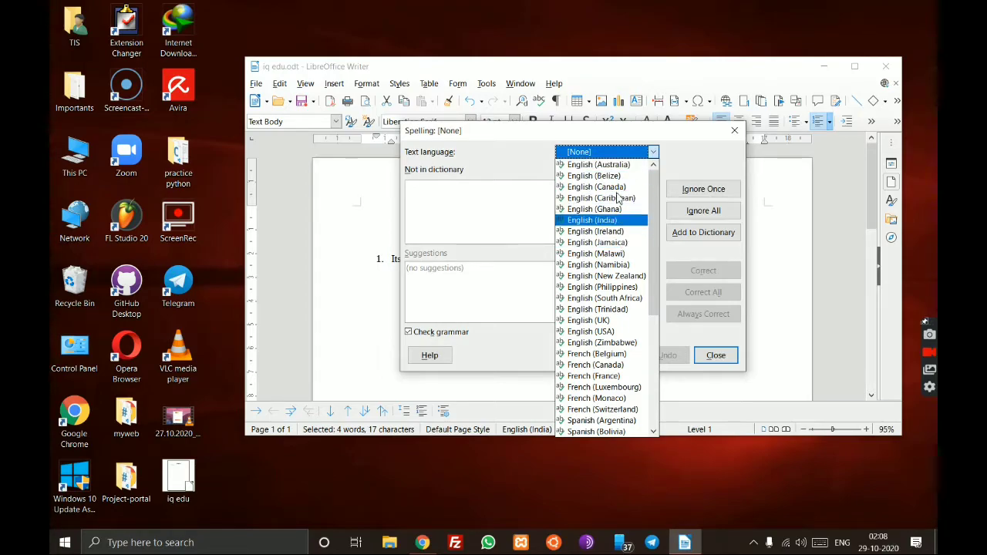
click(620, 186)
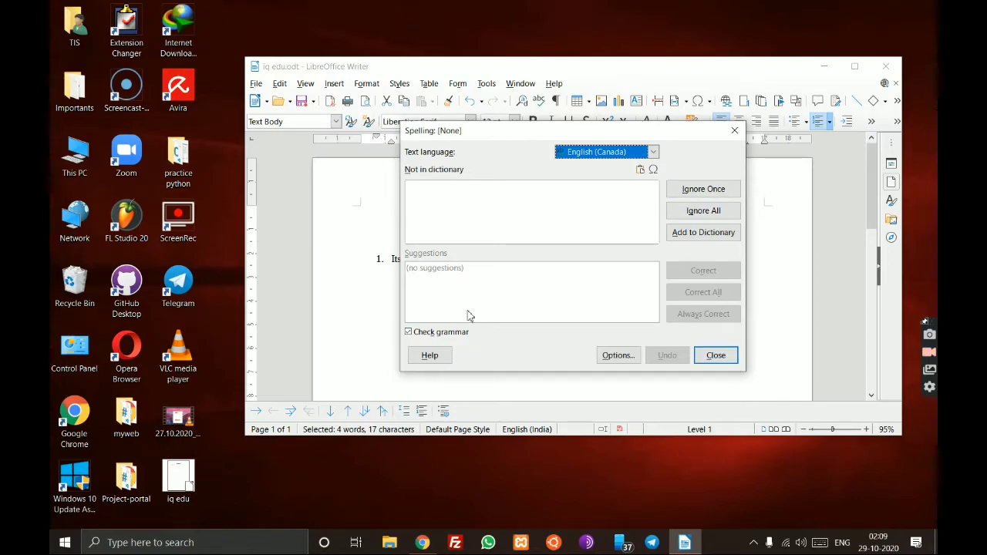
click(724, 357)
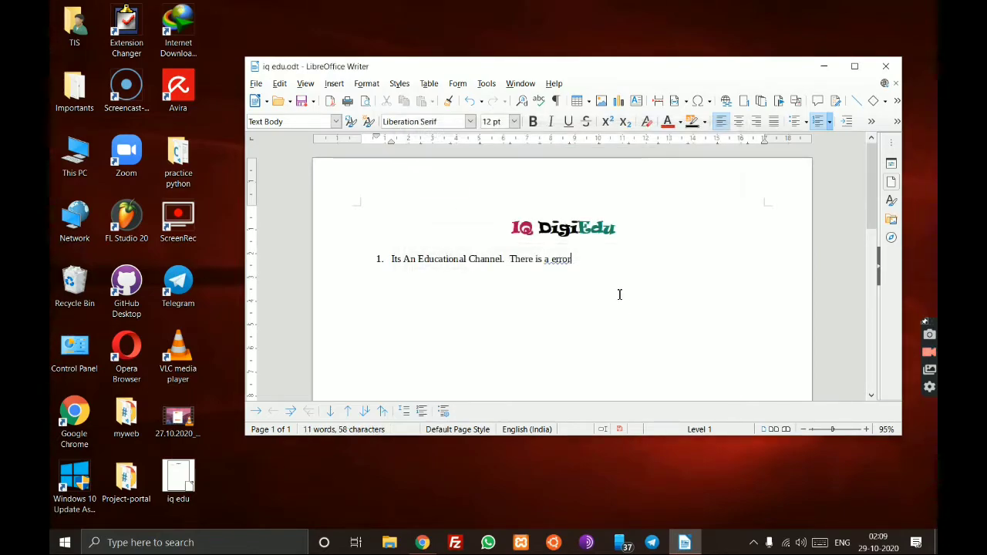
click(486, 84)
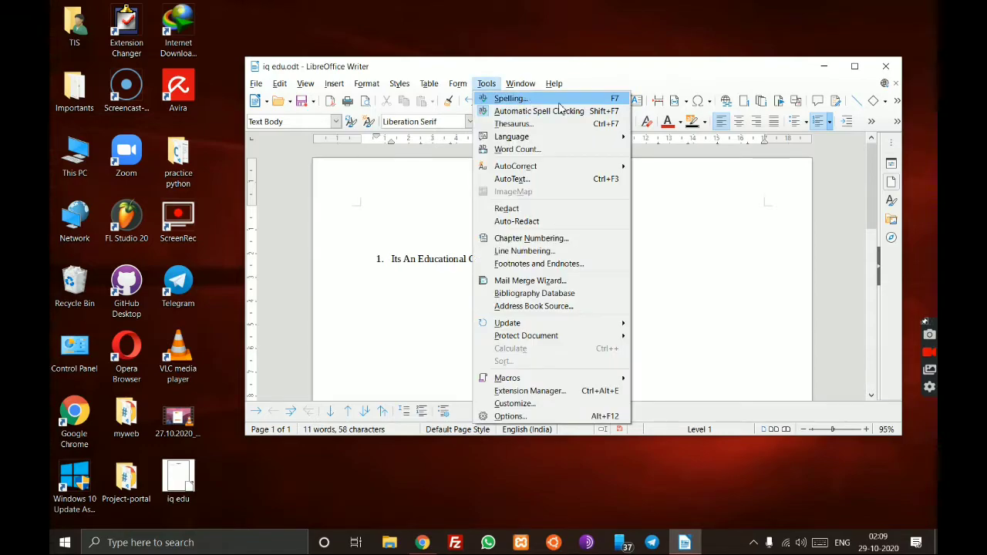
click(705, 360)
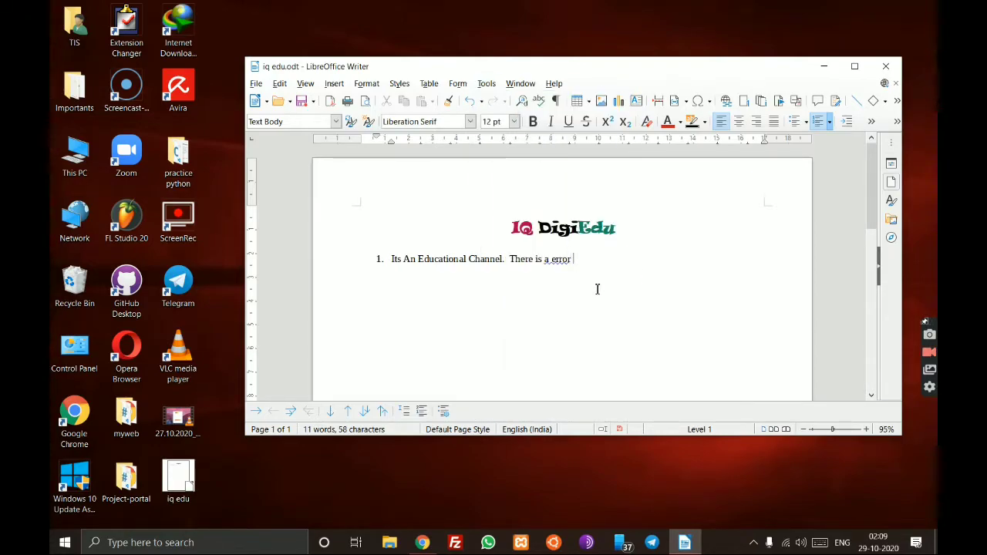
right_click(558, 260)
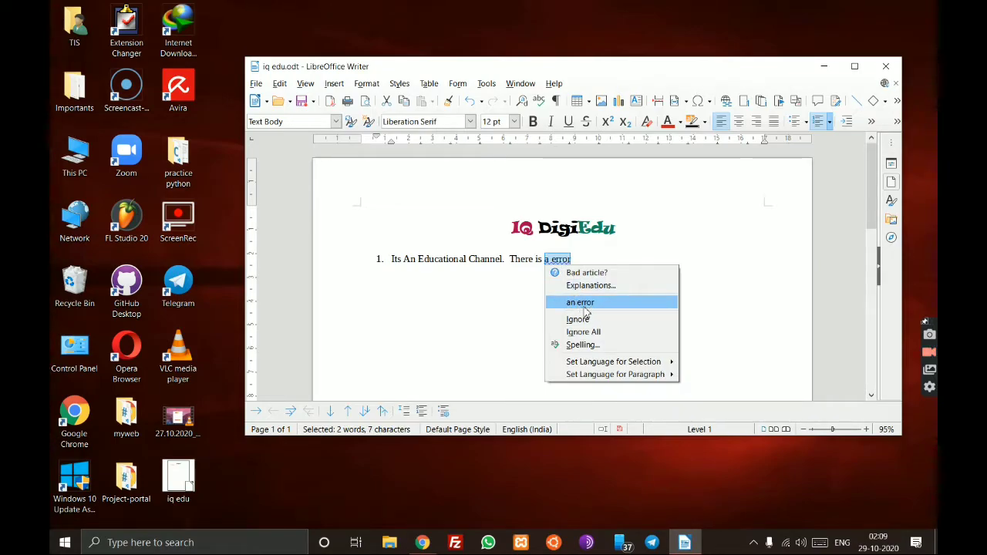
click(488, 312)
click(575, 293)
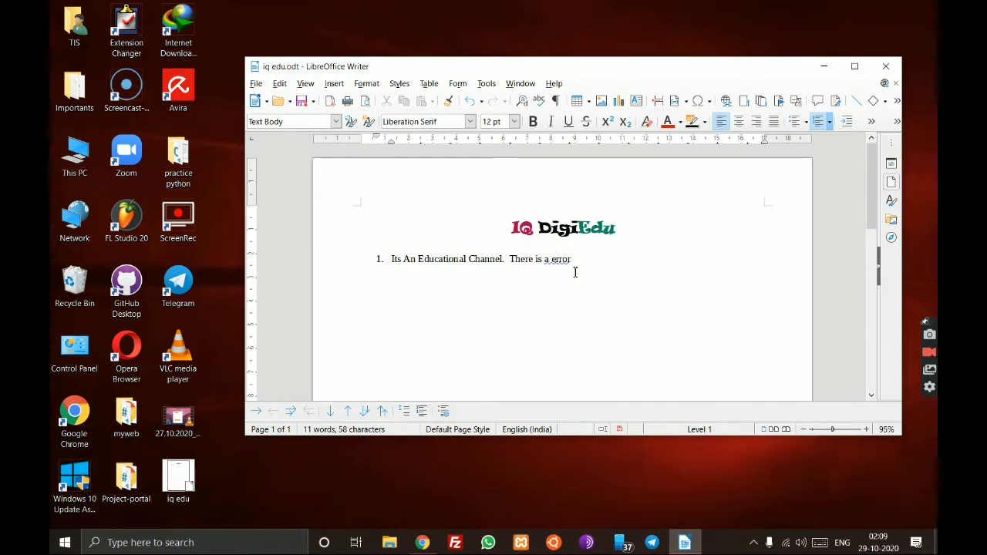
- Delete the sentence 'There is a error' and save the document
drag(575, 263, 511, 260)
key(BackSpace)
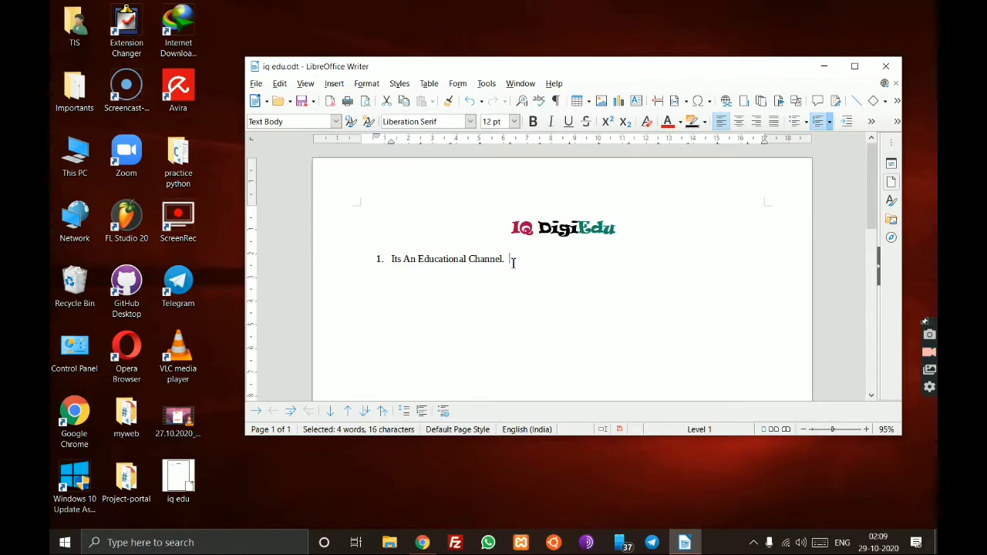
key(ctrl+s)
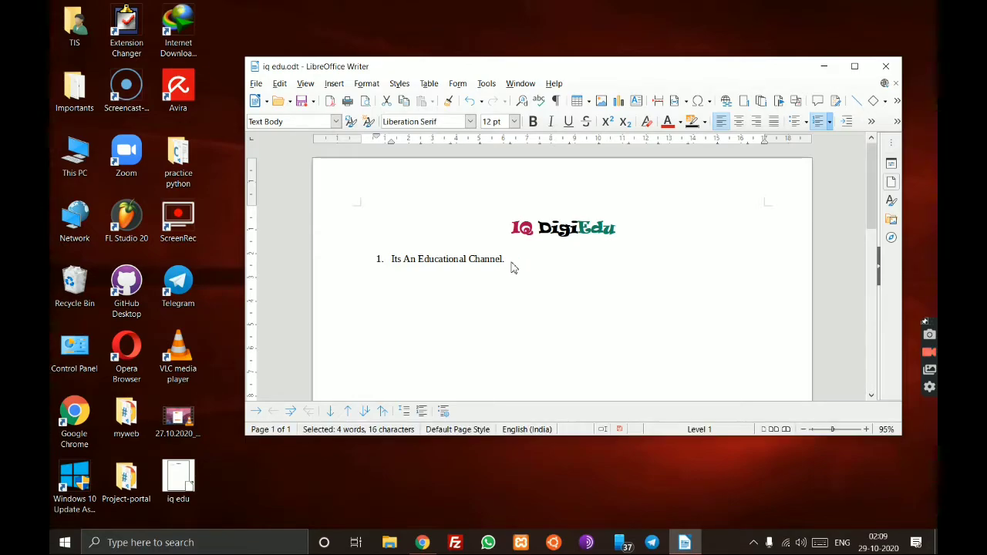
- Remove the list numbering from the line 'Its An Educational Channel.'
drag(379, 259, 519, 259)
click(821, 123)
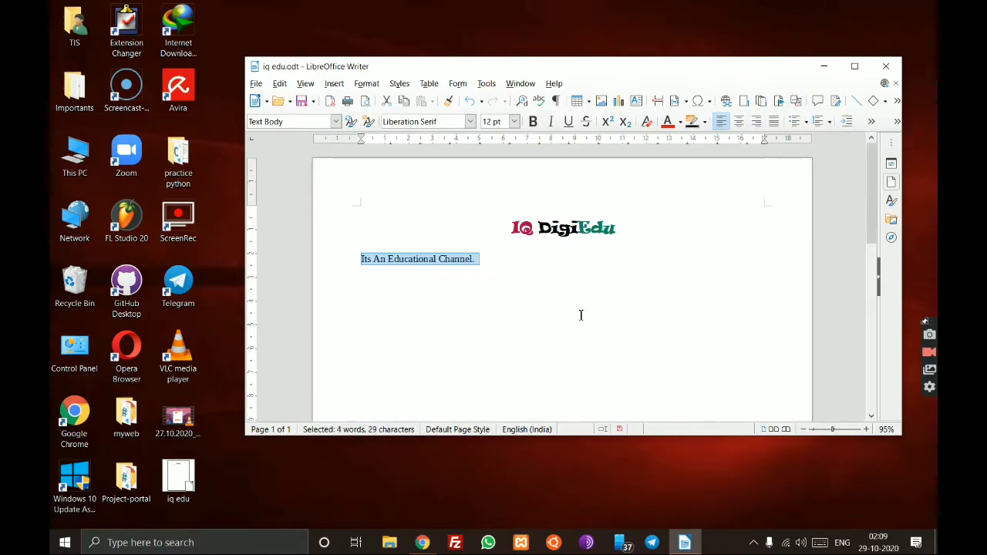
click(554, 261)
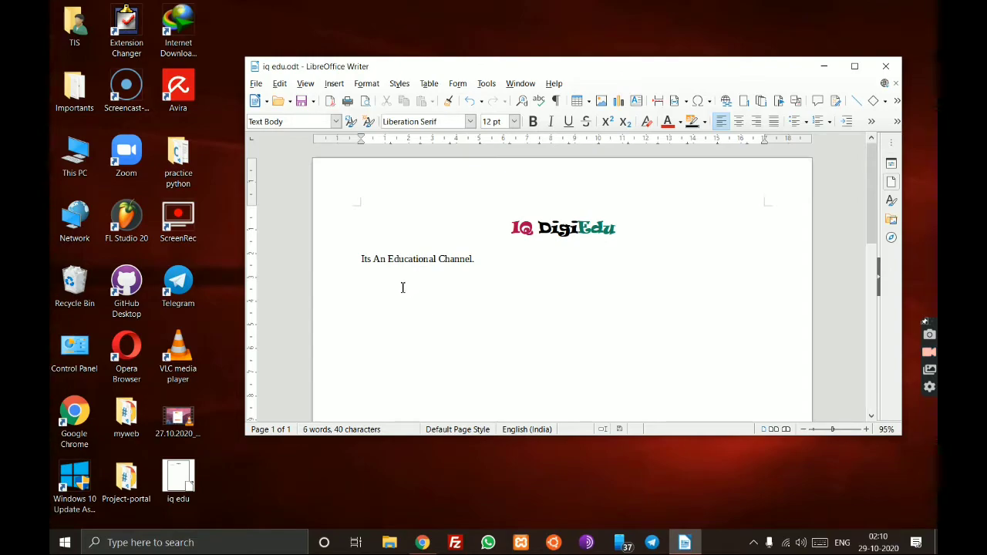
drag(387, 260, 437, 263)
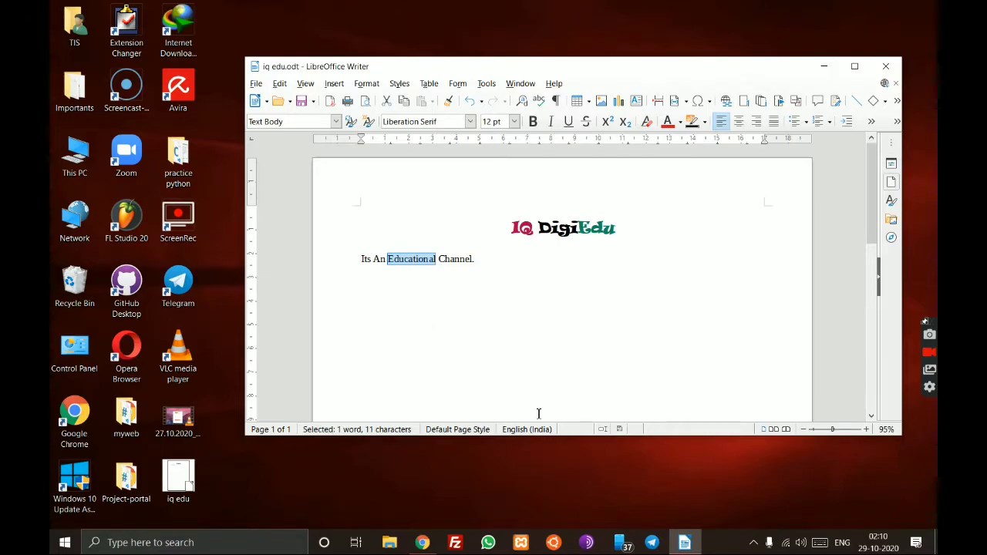
click(496, 301)
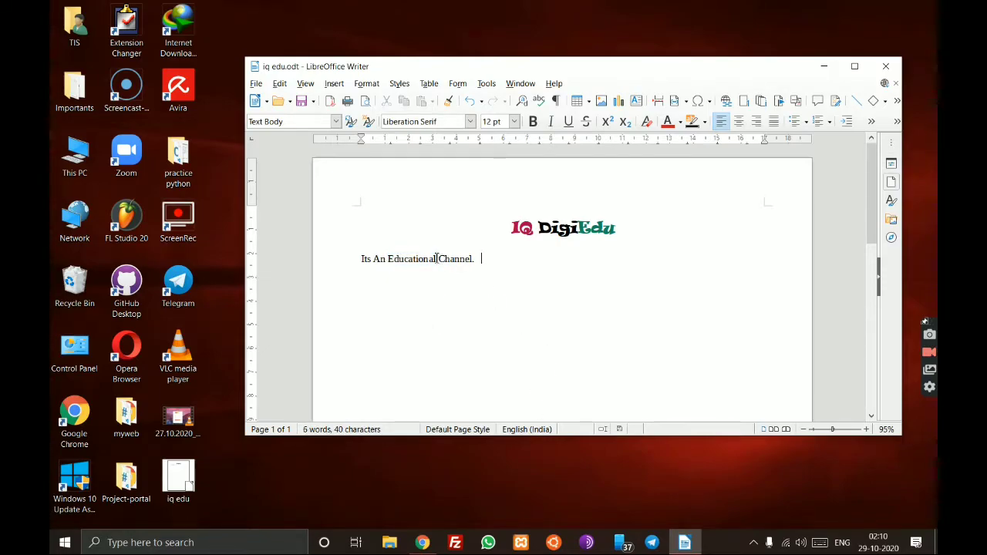
drag(436, 259, 394, 265)
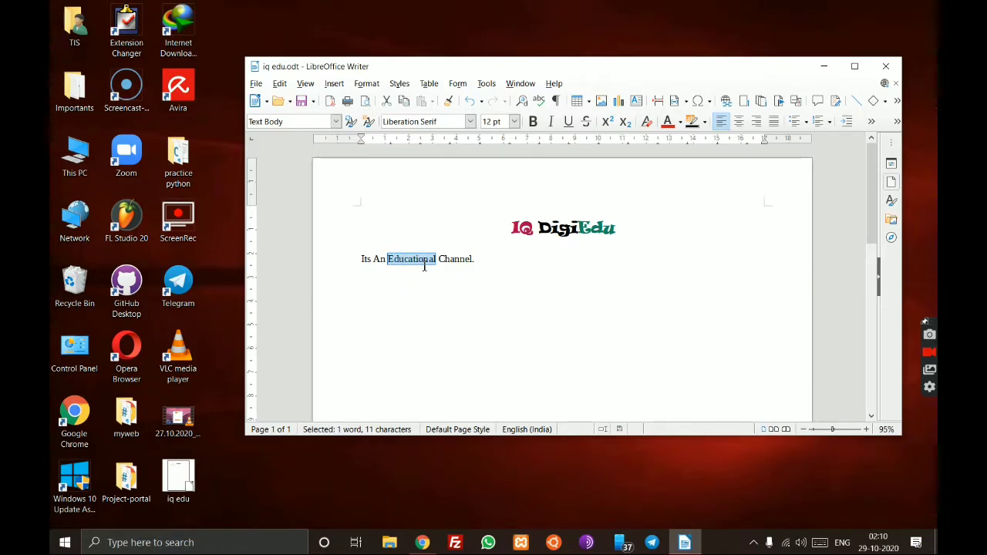
click(508, 282)
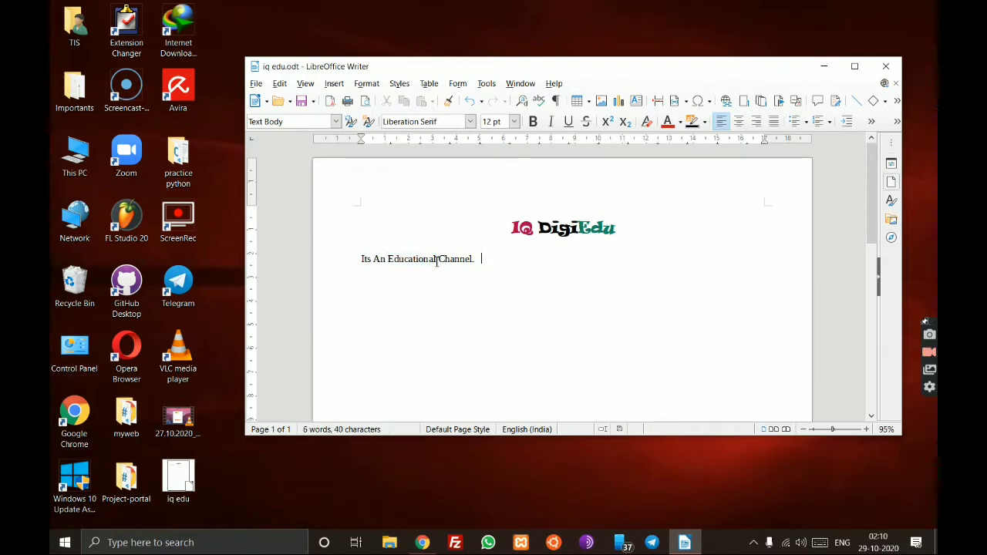
drag(434, 259, 395, 263)
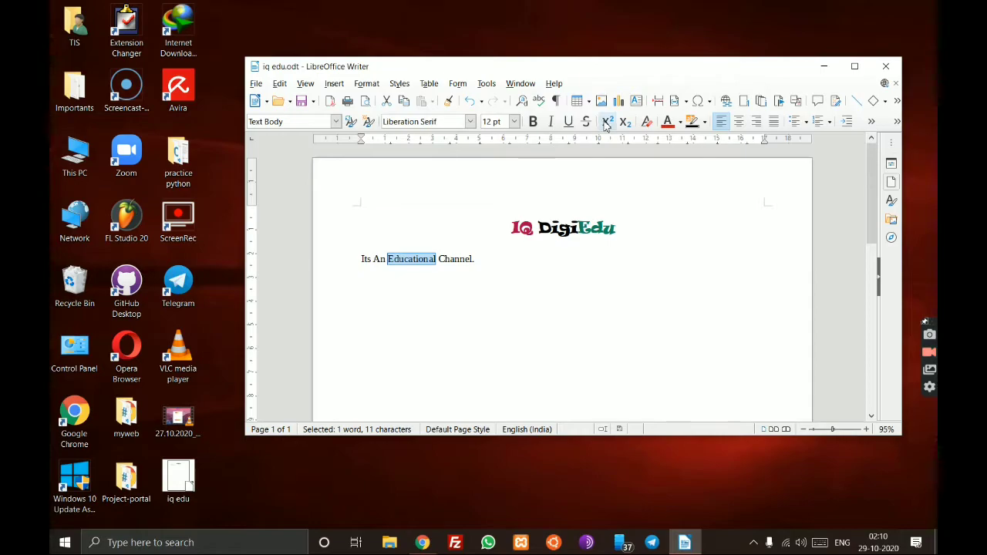
click(705, 124)
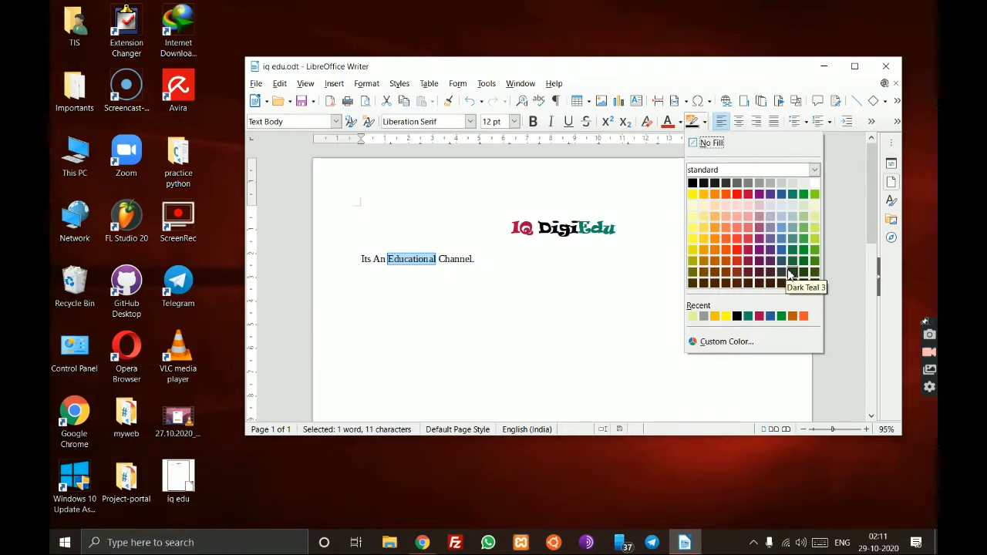
click(692, 227)
click(465, 301)
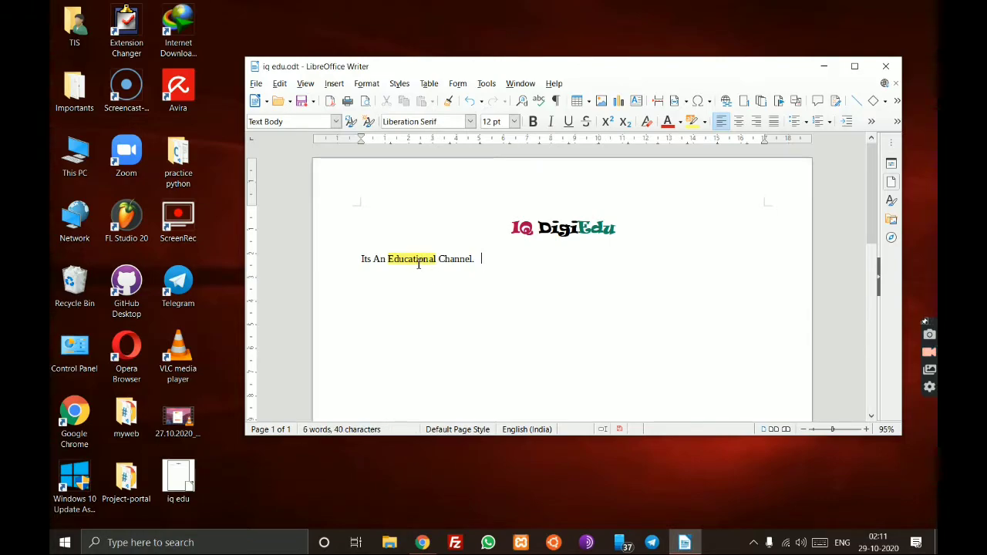
drag(438, 261, 396, 264)
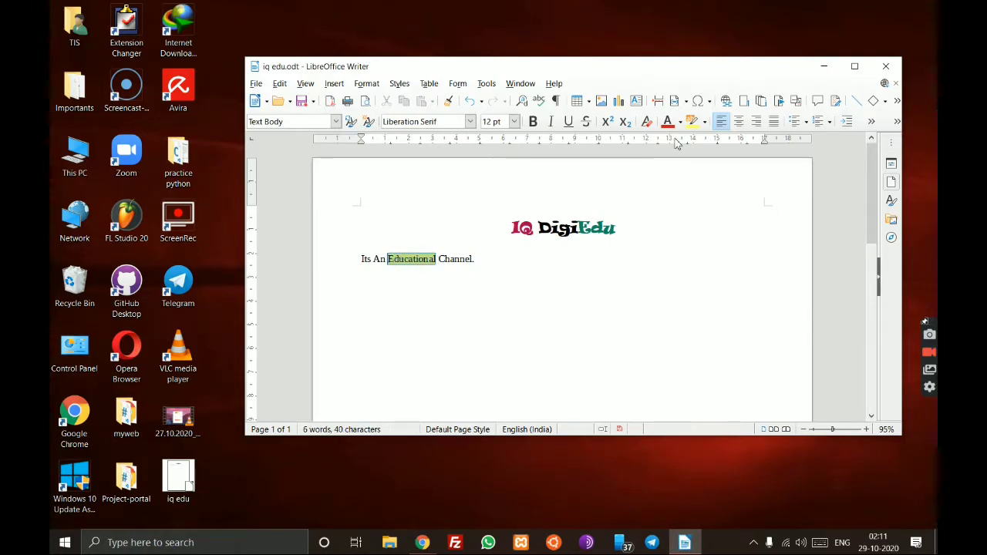
click(704, 122)
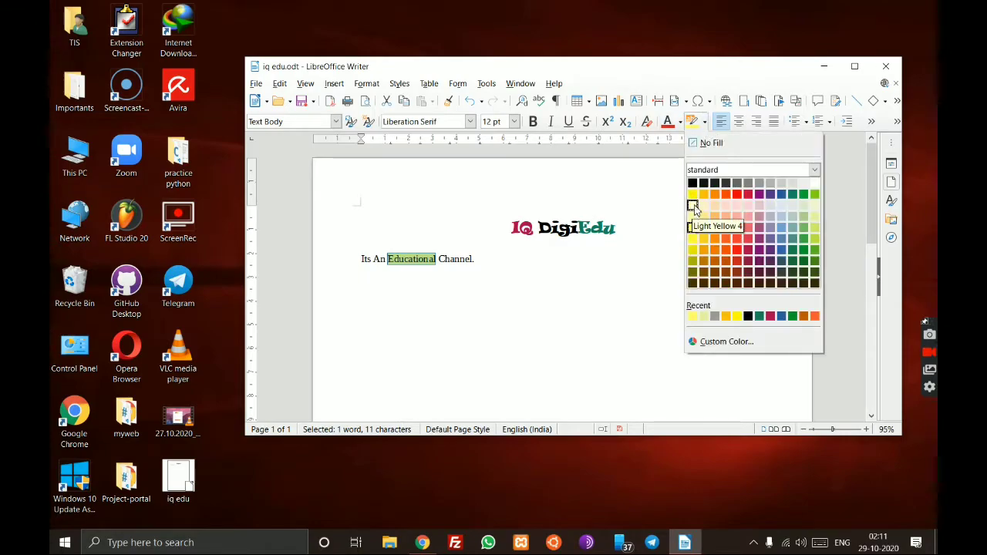
click(693, 250)
click(477, 260)
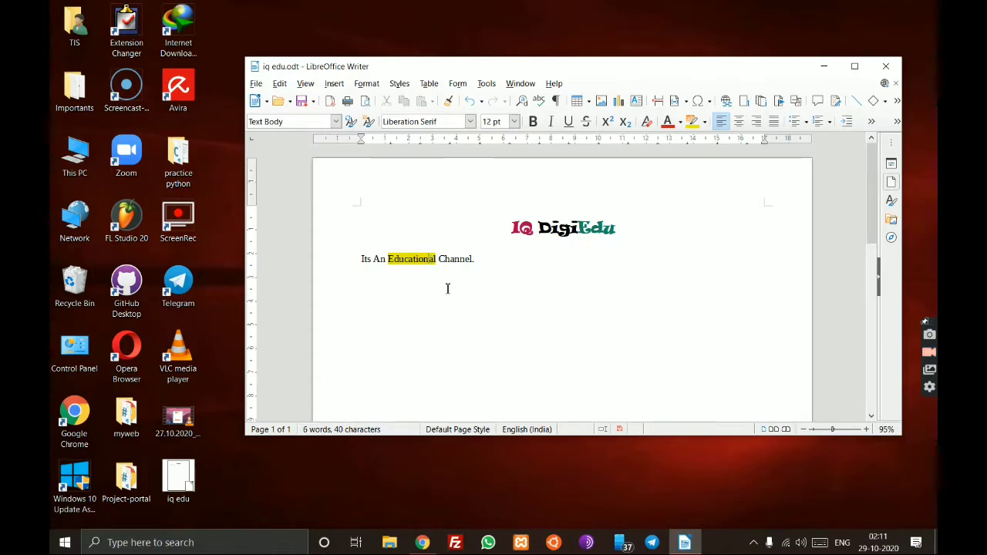
drag(438, 259, 388, 259)
click(408, 289)
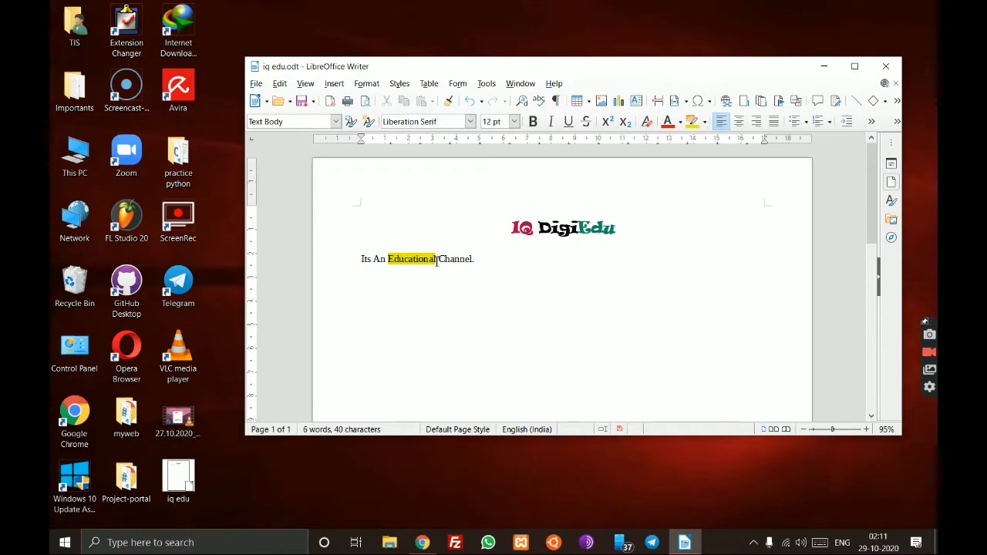
drag(437, 262, 389, 260)
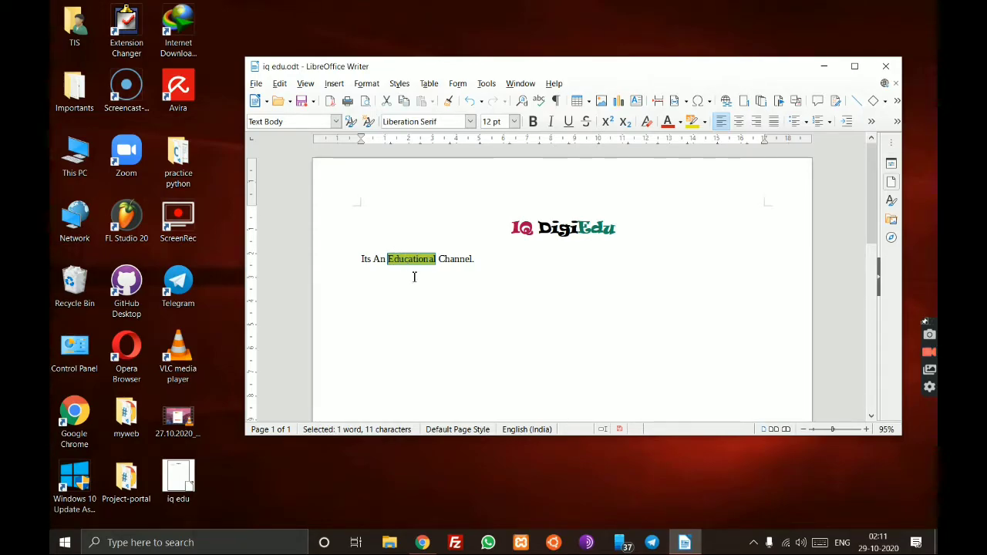
click(453, 271)
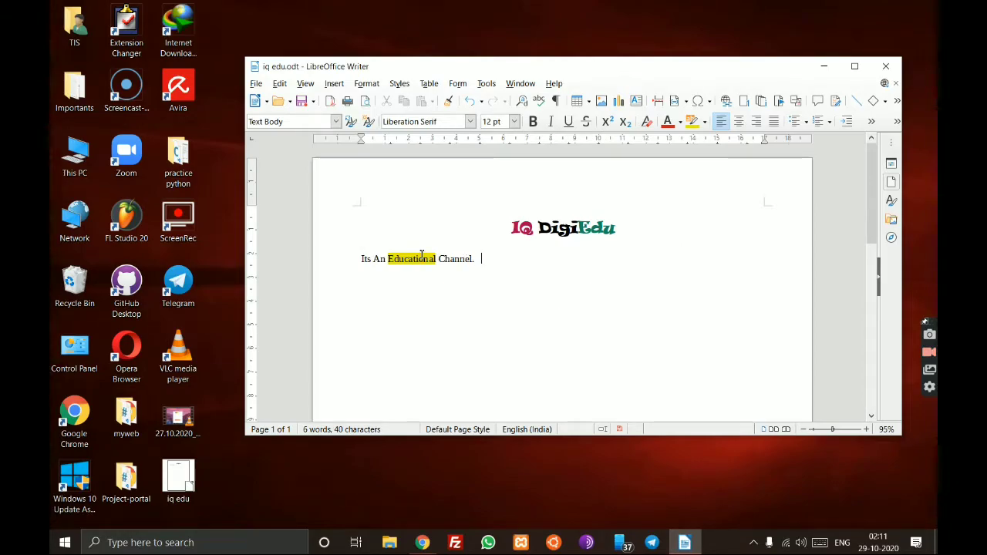
drag(439, 262, 387, 261)
click(580, 293)
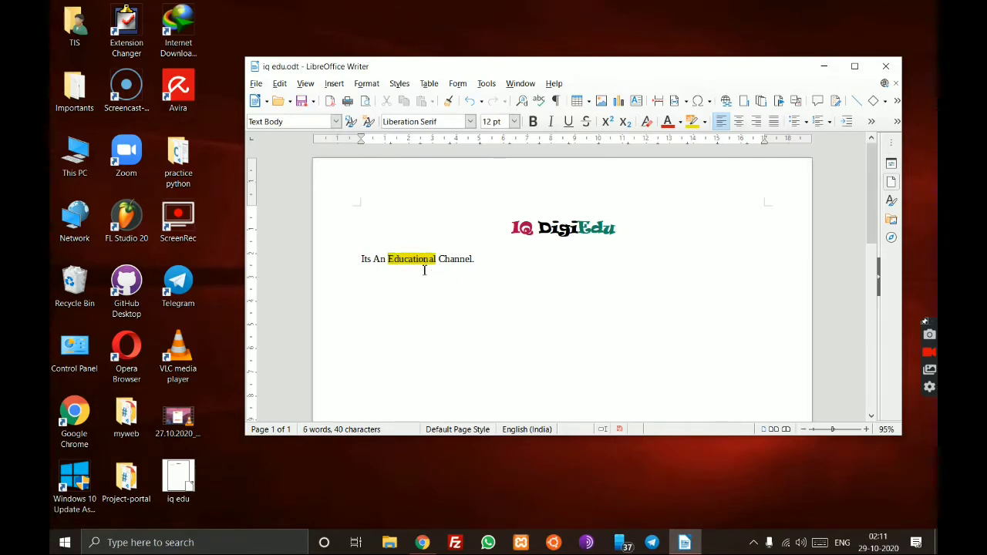
click(704, 121)
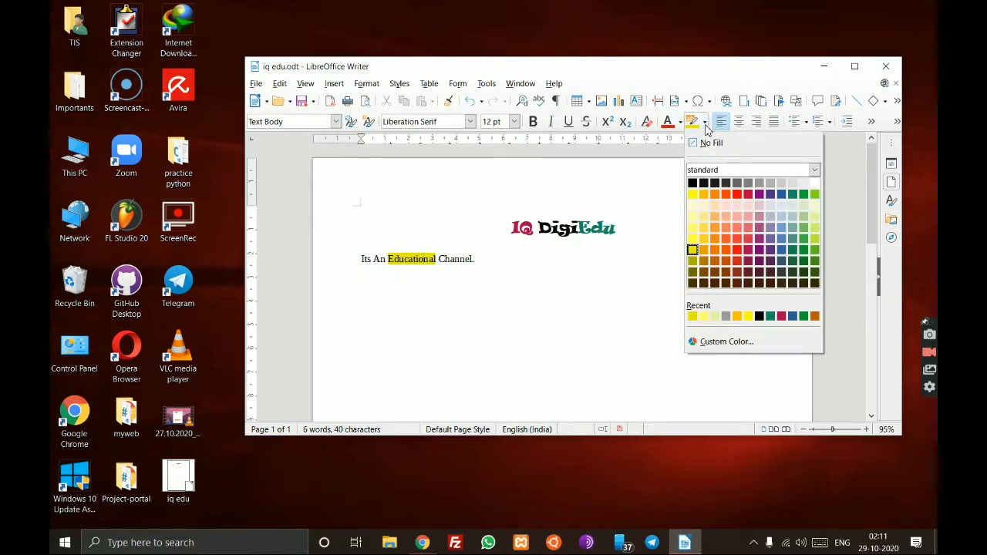
click(692, 229)
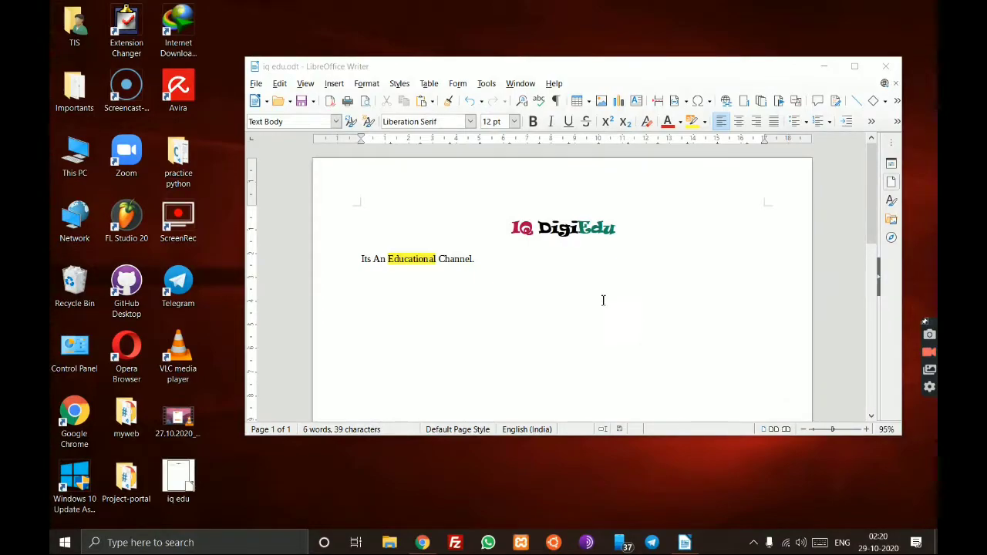
- Type filler lines 'hhggoiuhguih', 'kojoihihj', 'iiuyiuiu098iu' below the channel line and select all four lines
click(498, 263)
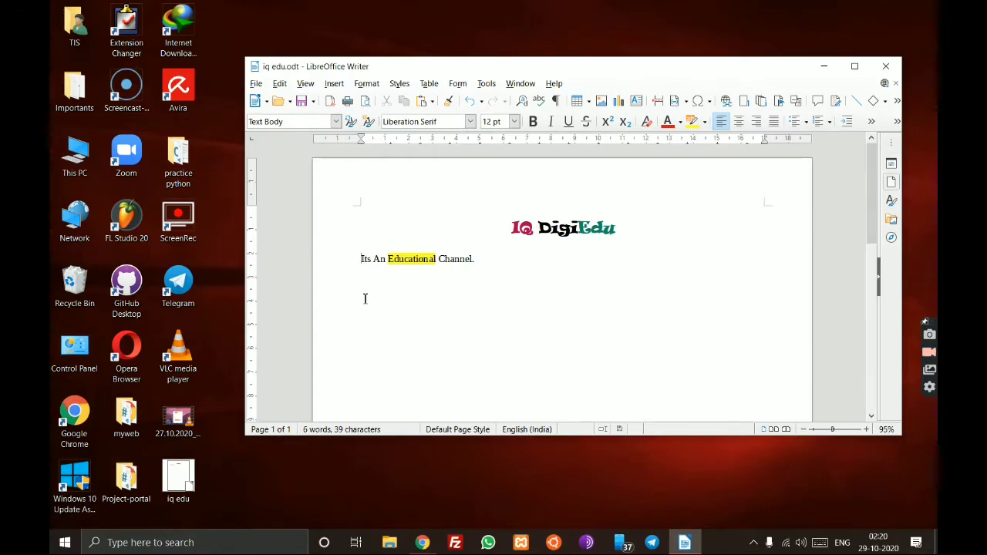
click(487, 260)
text(hhggoiuhguih)
key(Return)
text(kojoihihj iiuyiuiu098iu)
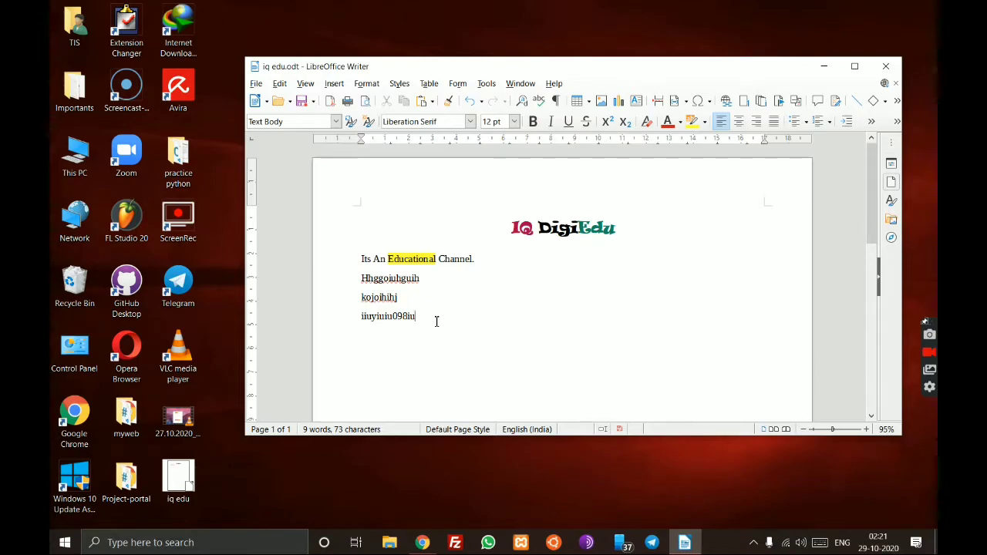
drag(437, 322, 359, 259)
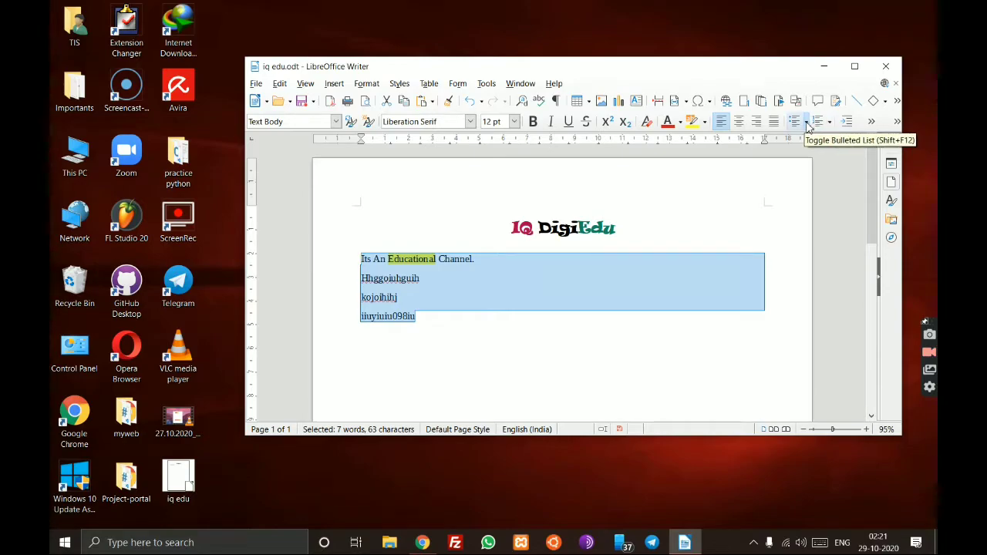
- Format the channel line and three filler lines as a diamond-bulleted list
click(808, 123)
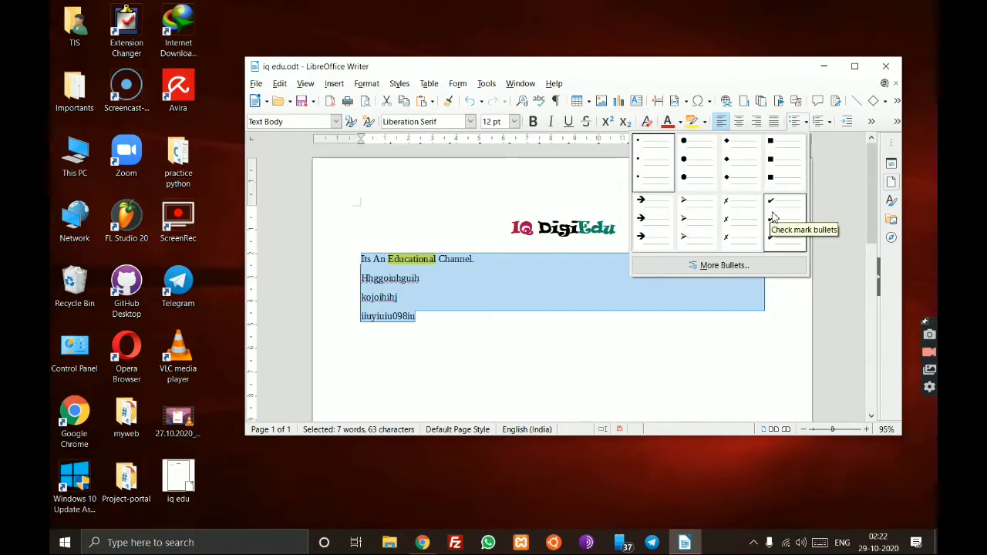
click(729, 158)
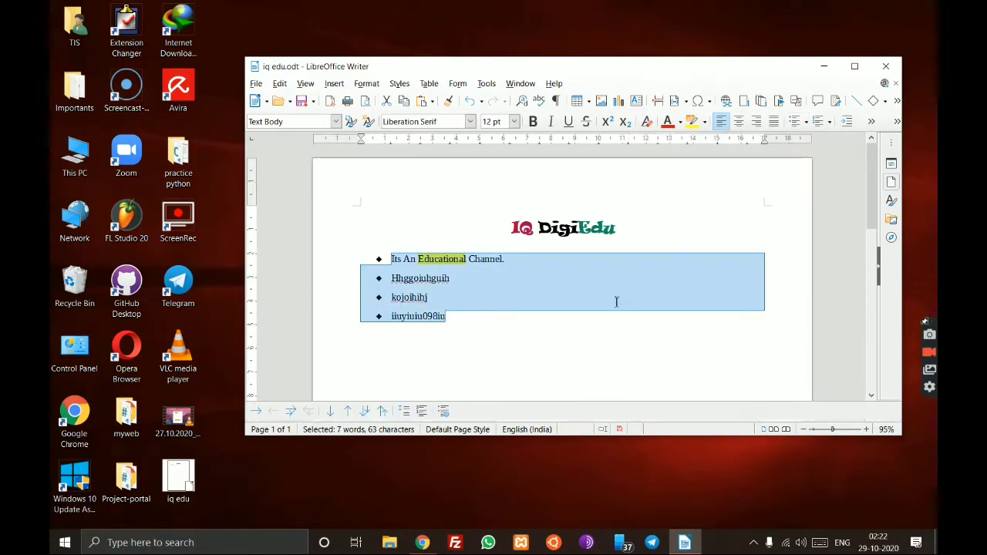
click(590, 324)
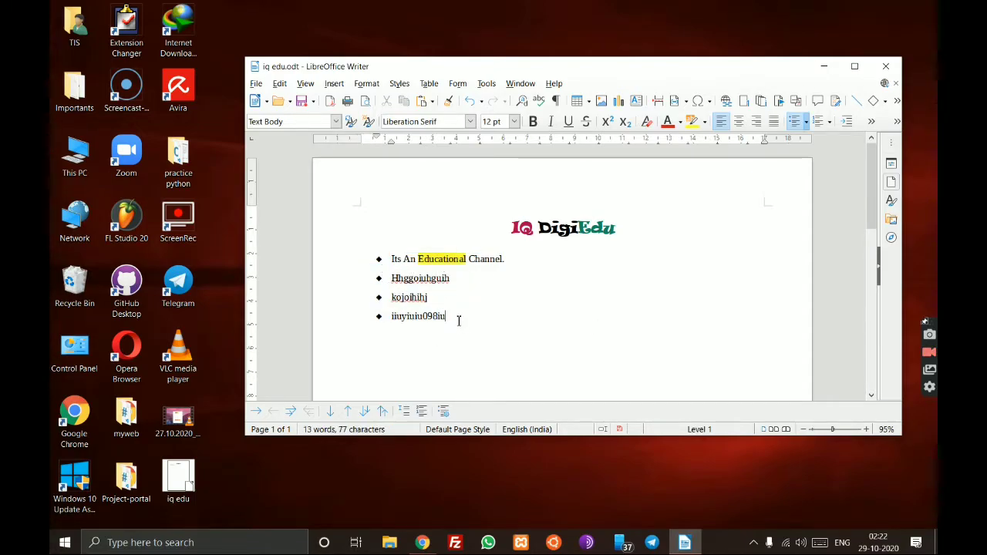
drag(447, 316, 371, 254)
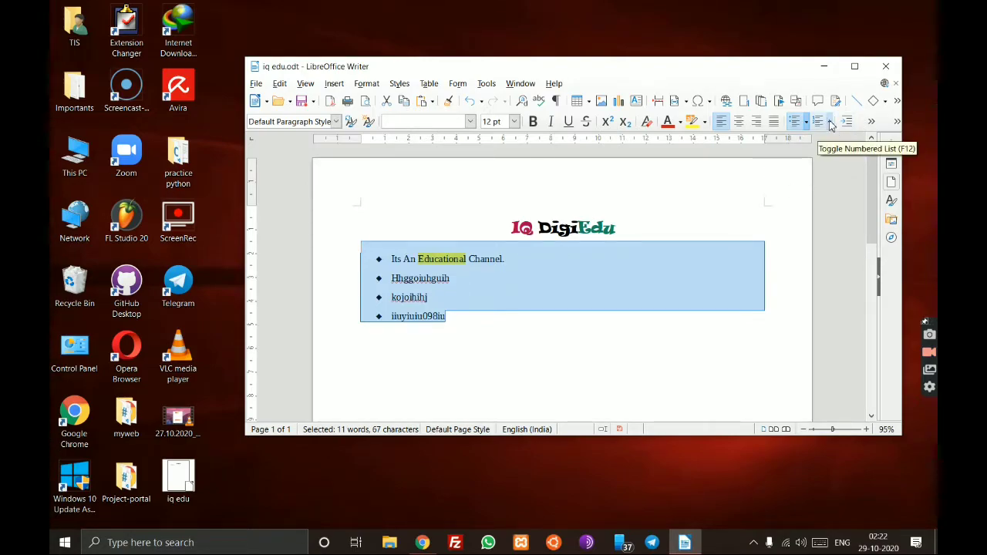
- Number the list in (1) (2) (3) style and remove the empty first item
click(830, 122)
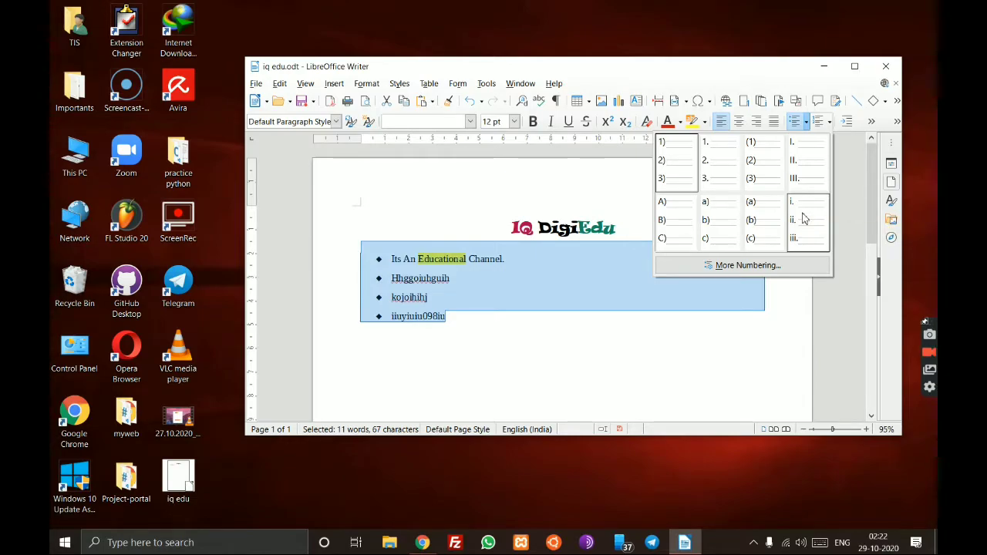
click(753, 161)
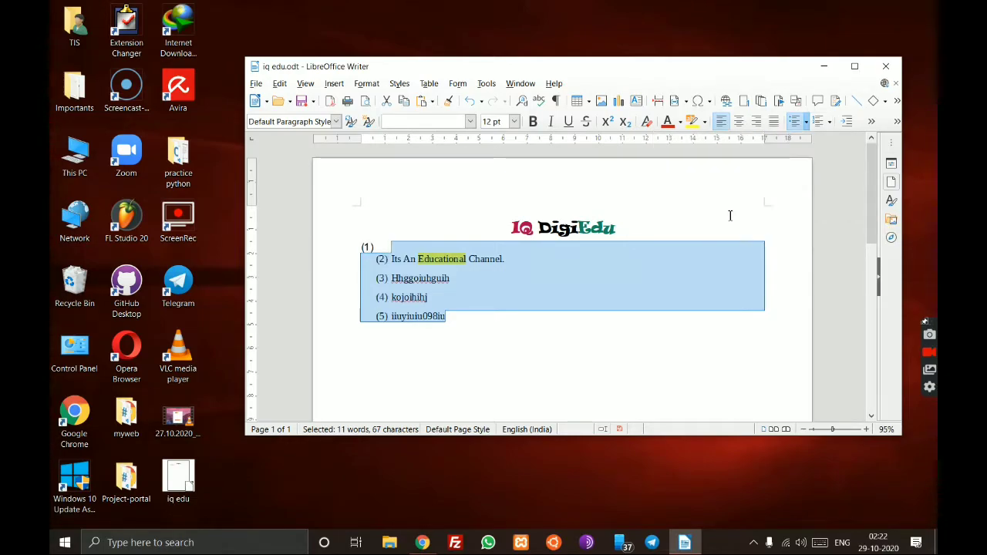
click(567, 348)
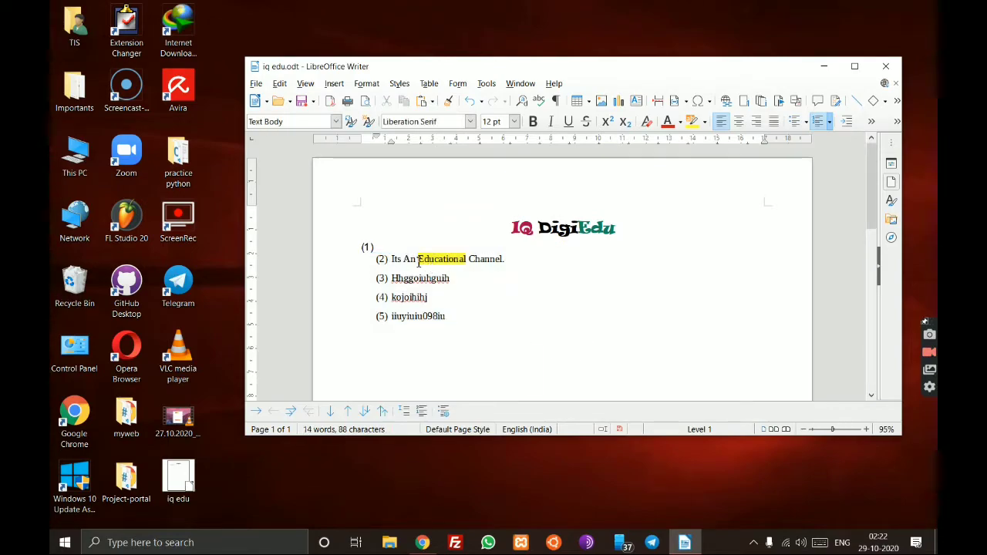
click(384, 248)
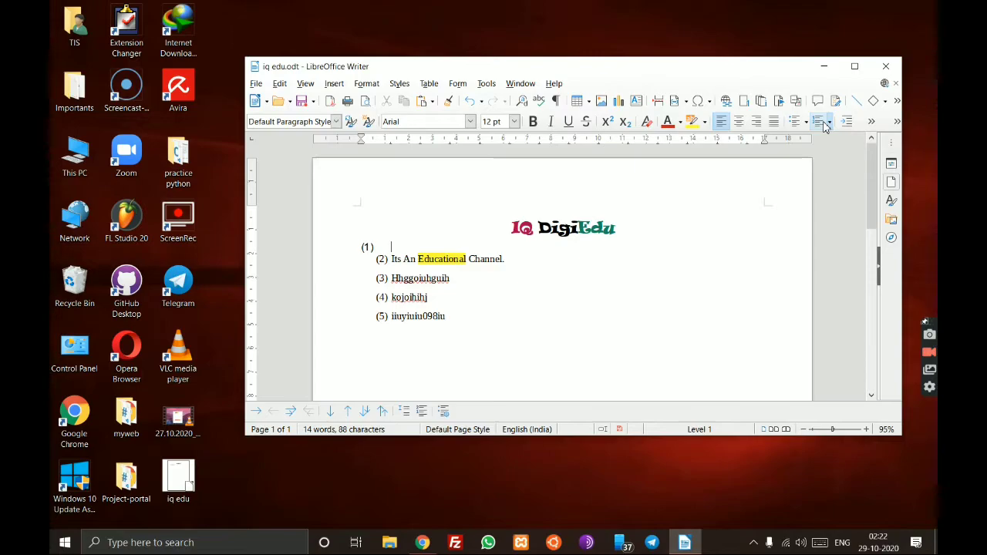
click(818, 121)
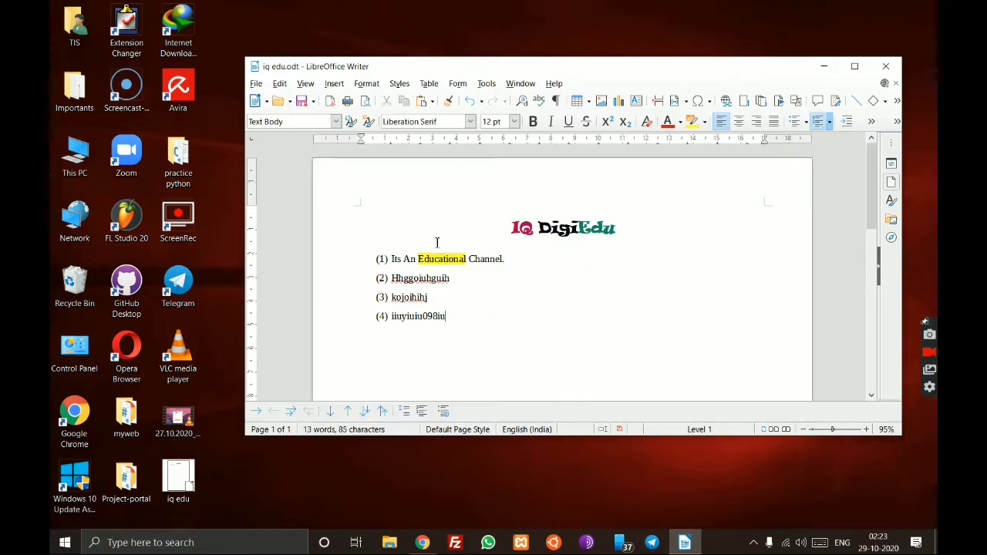
drag(372, 263, 362, 239)
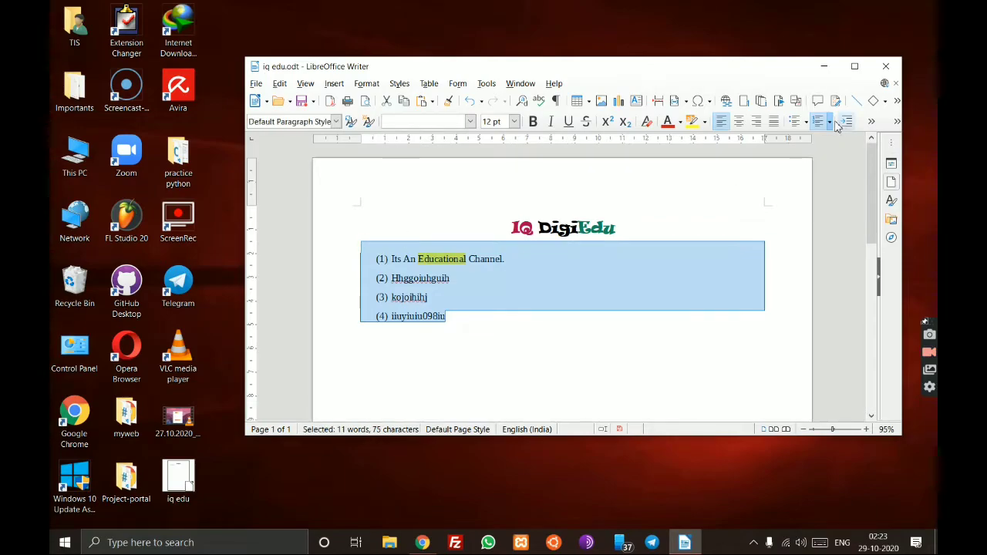
- Change the numbering to A) B) C) letters and delete the empty top item
click(829, 122)
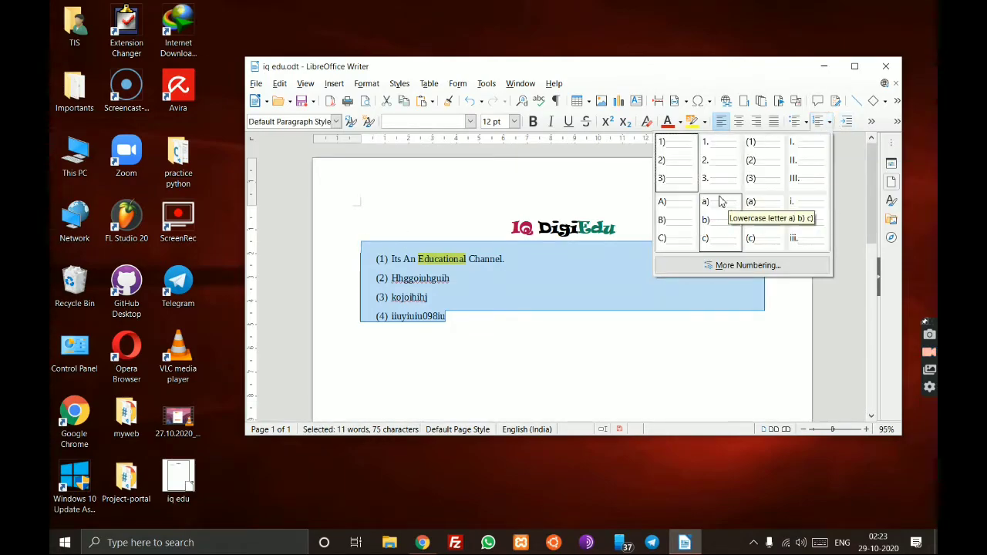
click(675, 205)
click(604, 333)
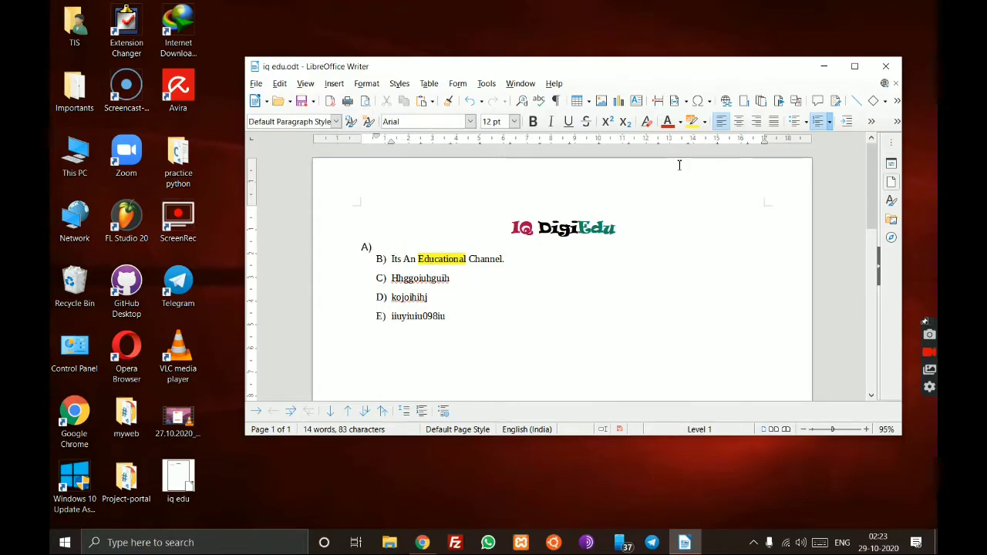
key(Delete)
- Reselect the lettered items and switch them to (a) (b) (c) lettering
click(495, 393)
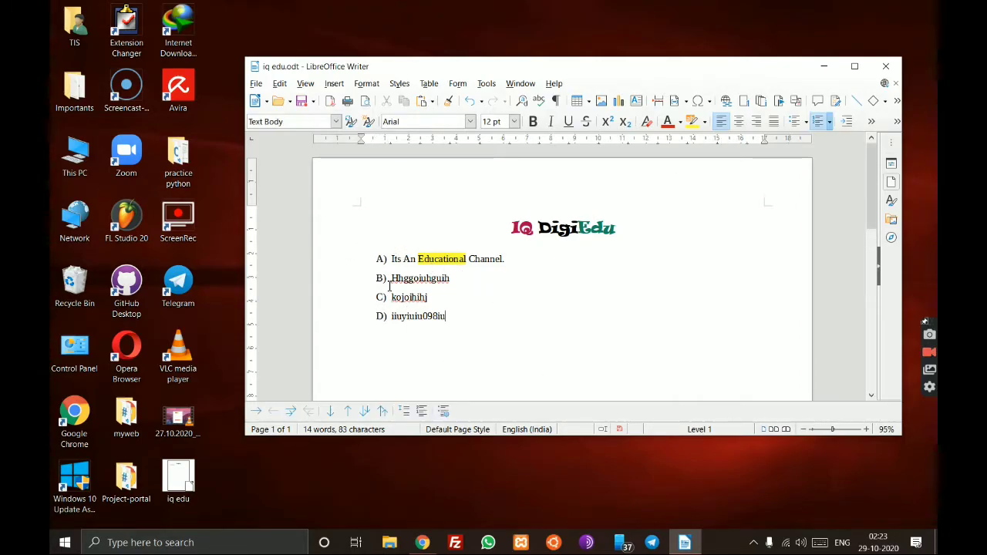
click(380, 259)
drag(379, 259, 402, 261)
click(437, 302)
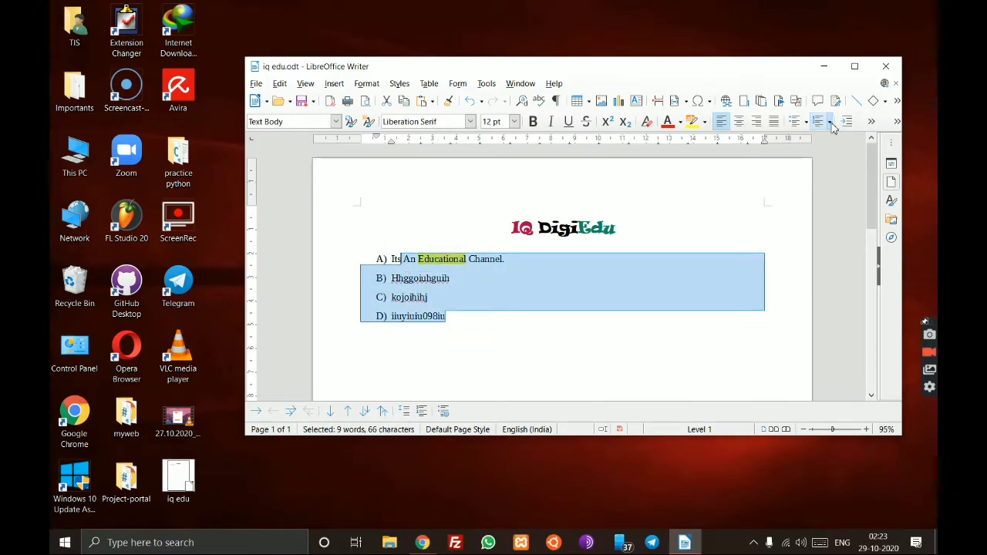
click(830, 122)
click(762, 207)
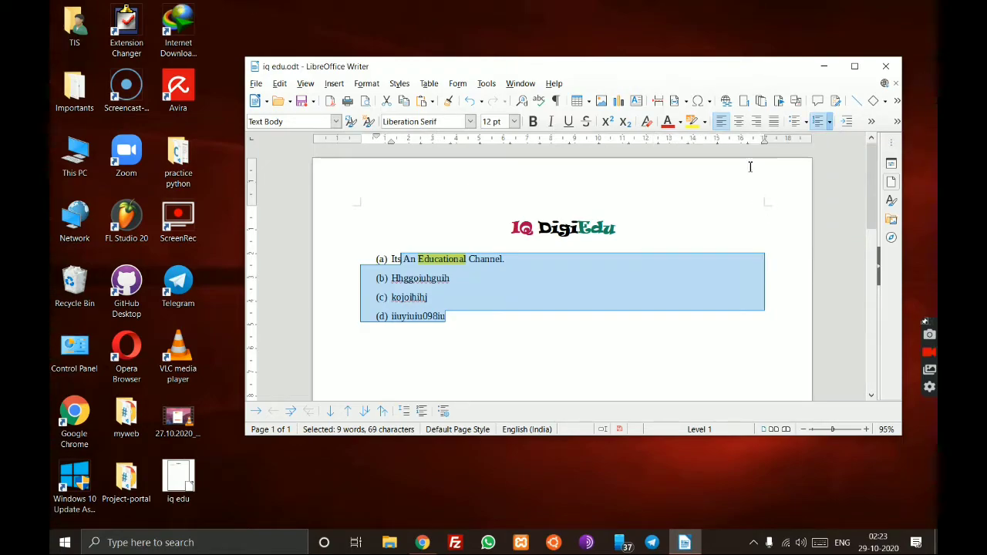
- Change the list to solid round bullets
click(806, 124)
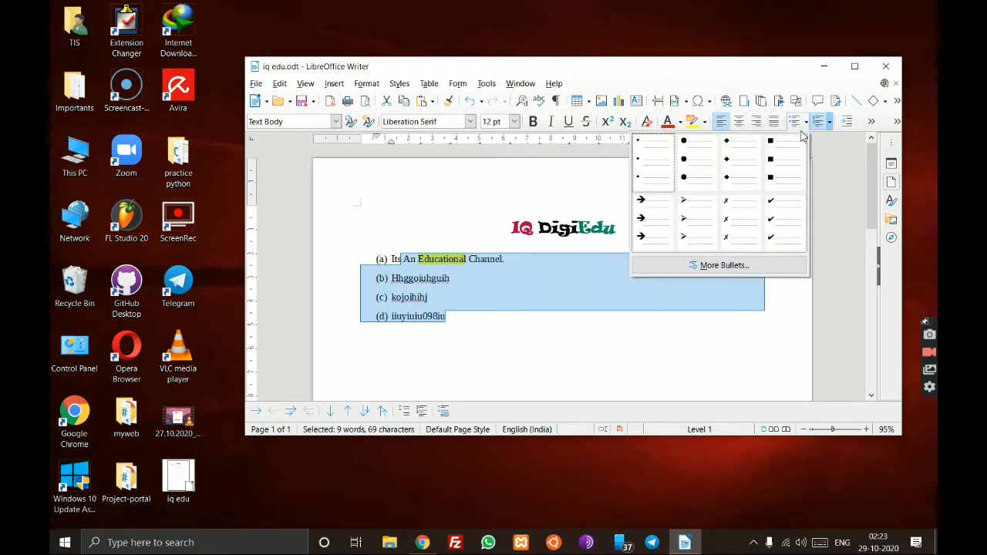
click(697, 163)
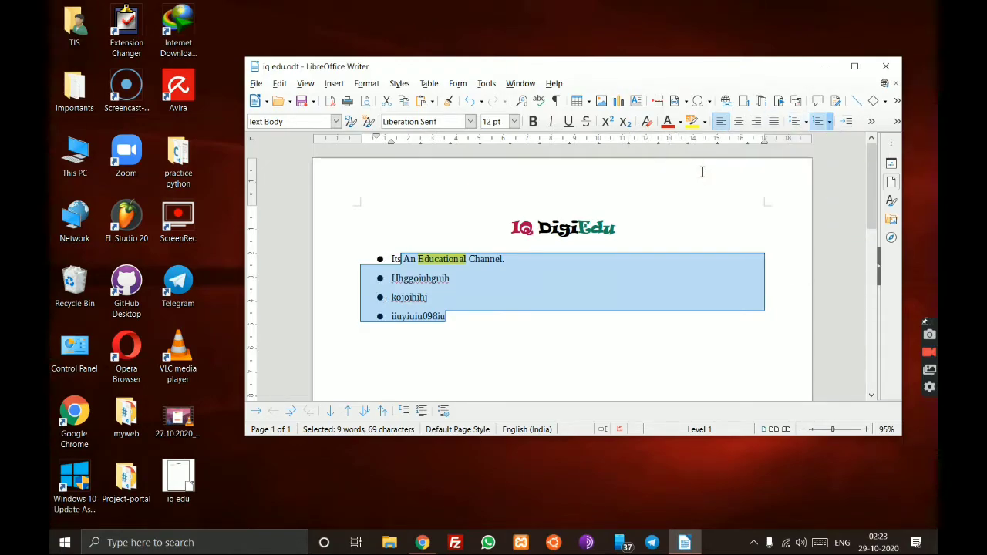
click(529, 313)
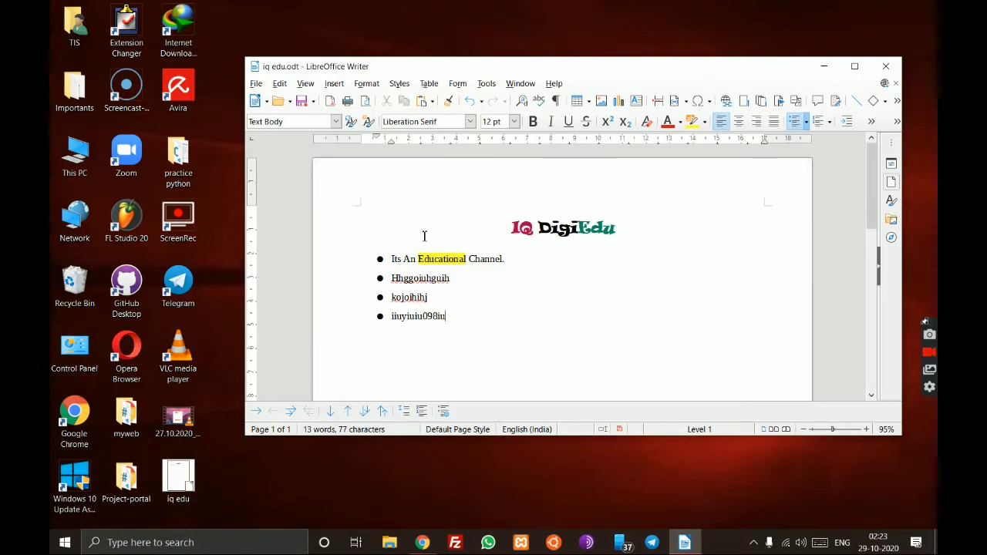
- Convert the four lines to a plain 1. 2. 3. 4. numbered list
drag(456, 316, 375, 258)
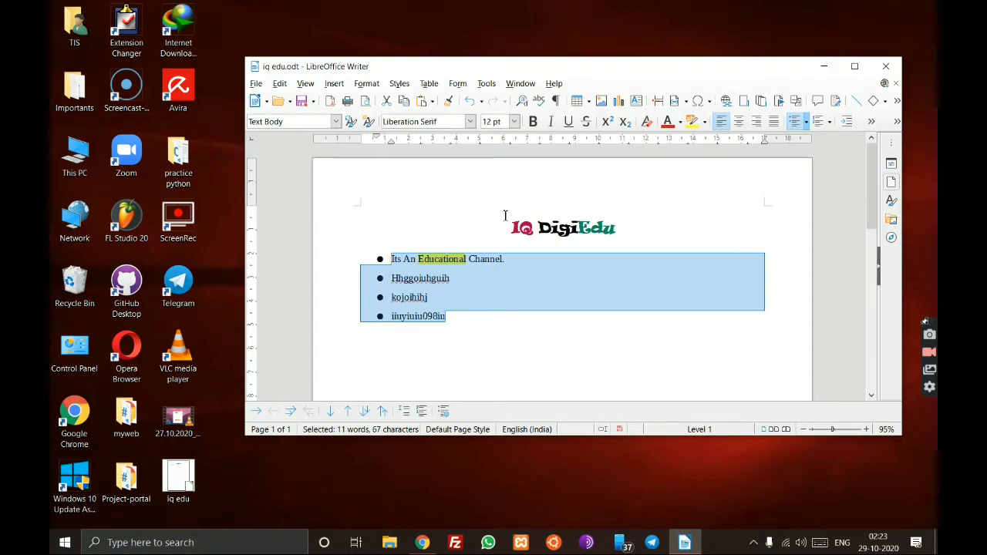
click(811, 124)
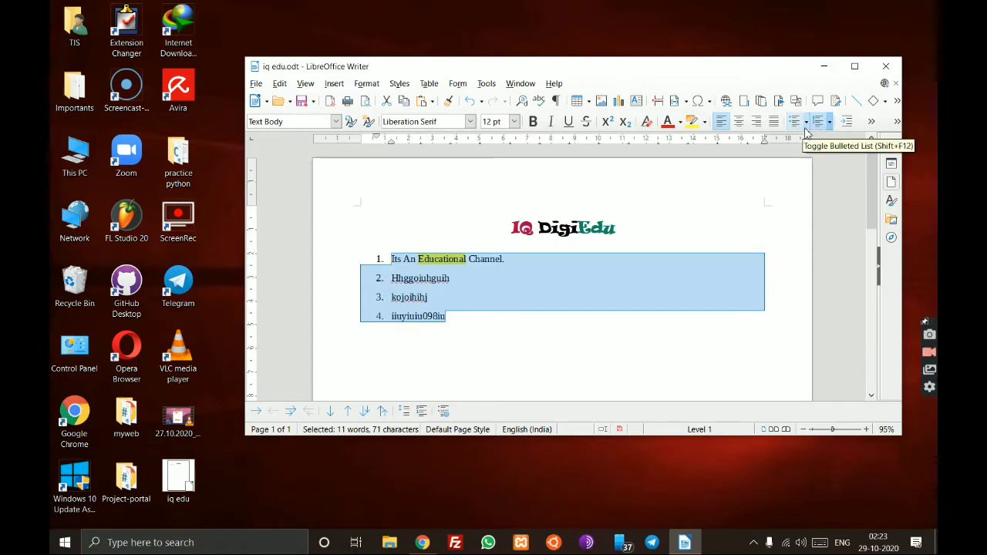
click(806, 123)
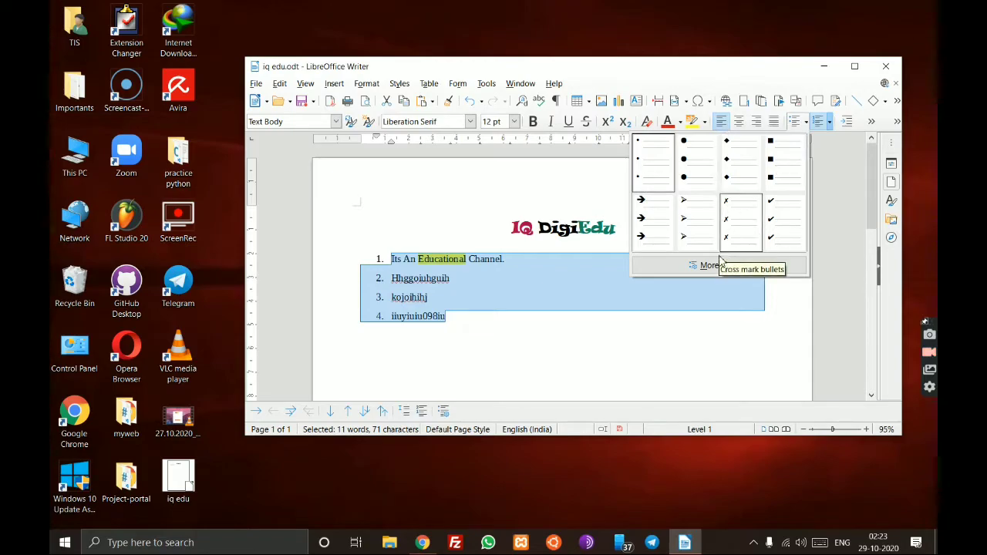
- Replace the 1–4 numbering with black arrow image bullets from Bullets and Numbering's Image tab
click(680, 267)
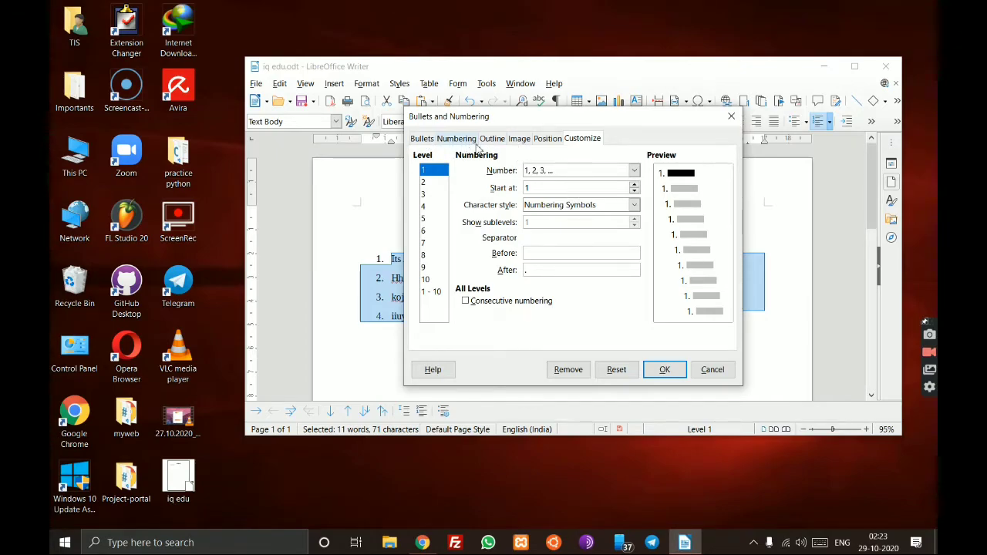
click(521, 140)
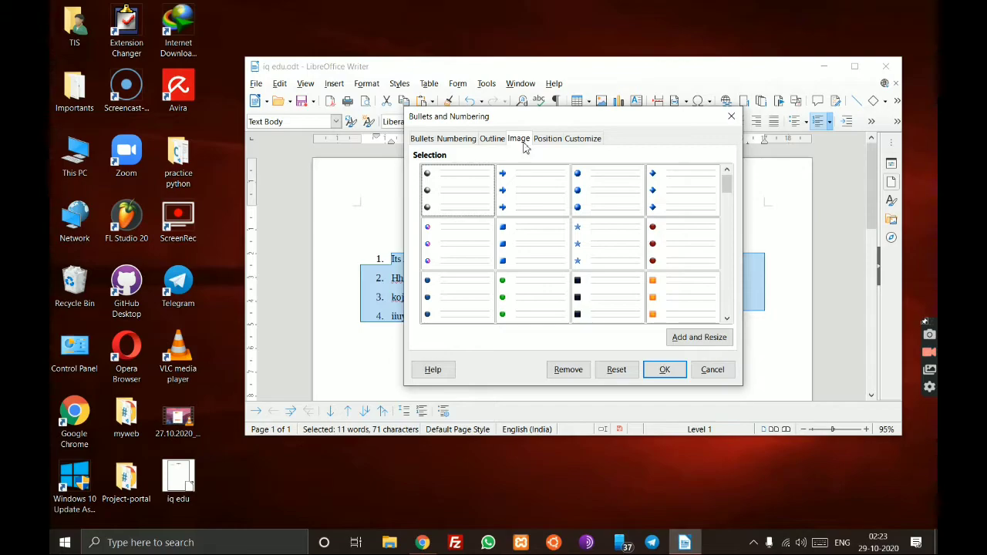
scroll(515, 206, down, 3)
scroll(515, 206, down, 5)
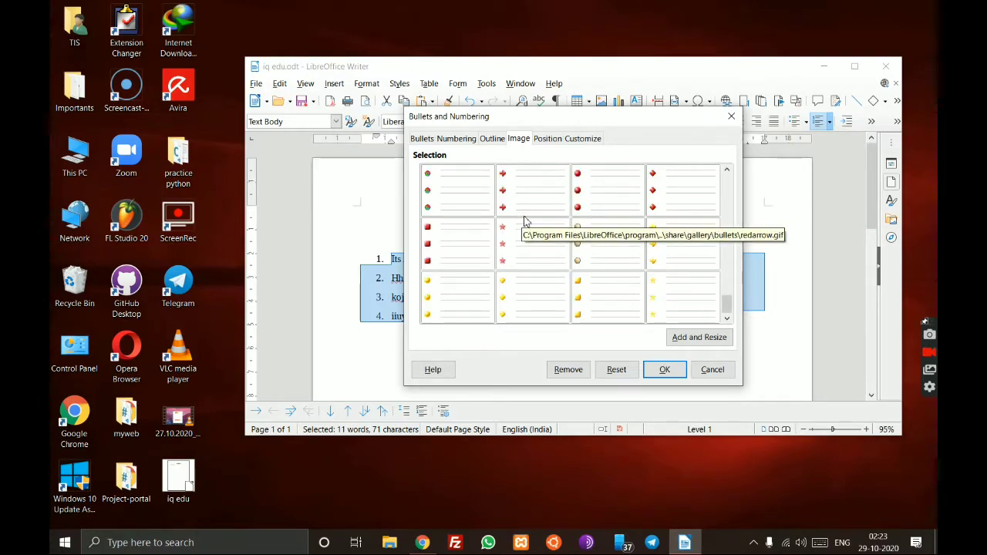
click(698, 337)
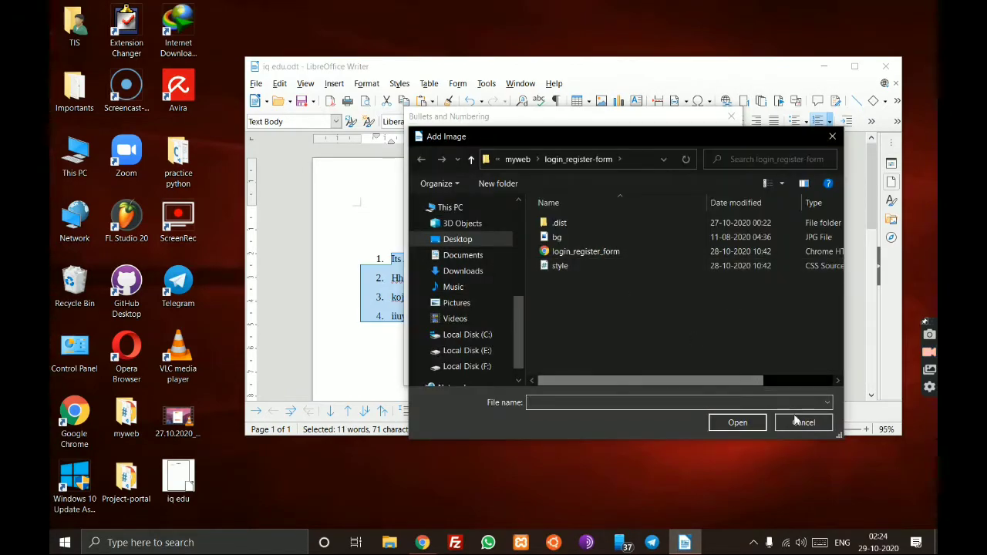
click(802, 422)
scroll(570, 232, up, 5)
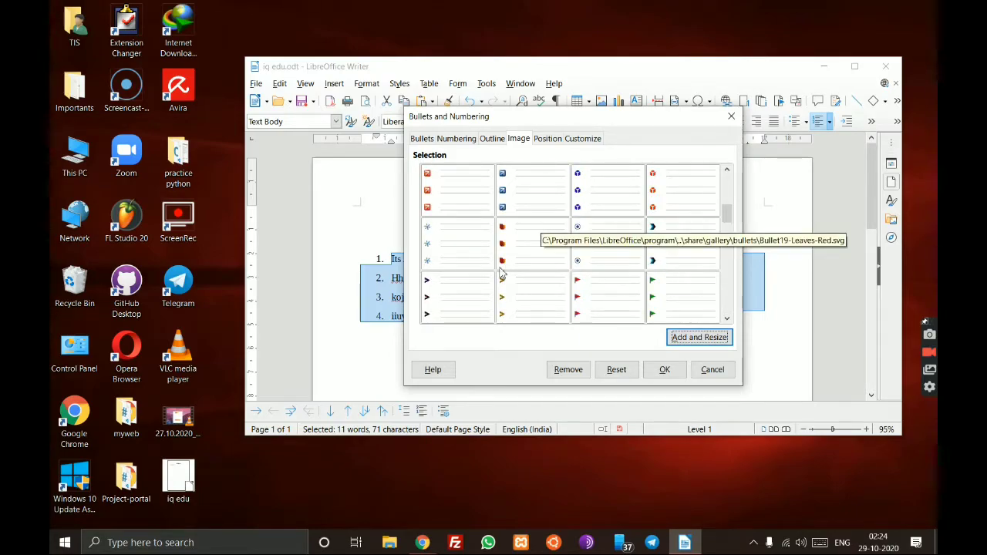
click(462, 292)
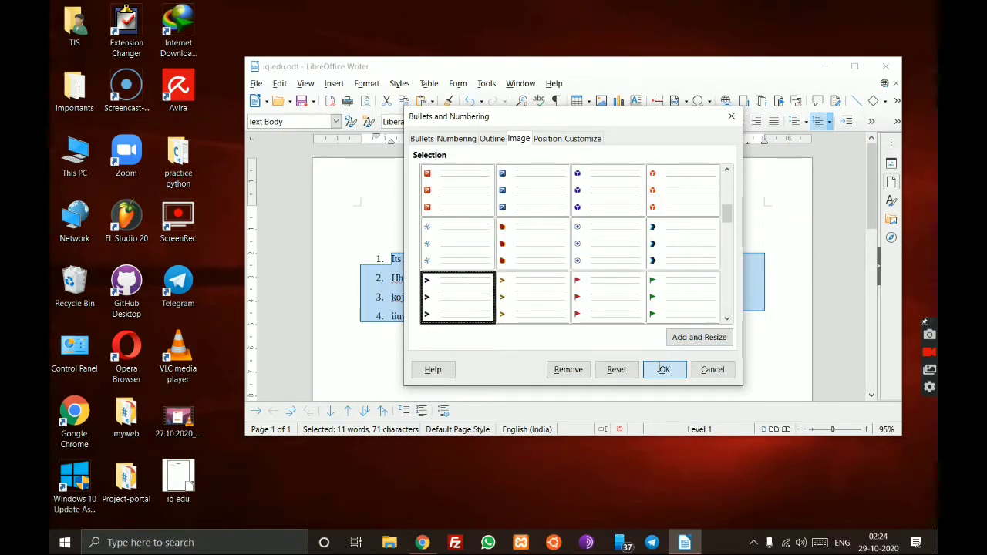
click(661, 369)
click(528, 338)
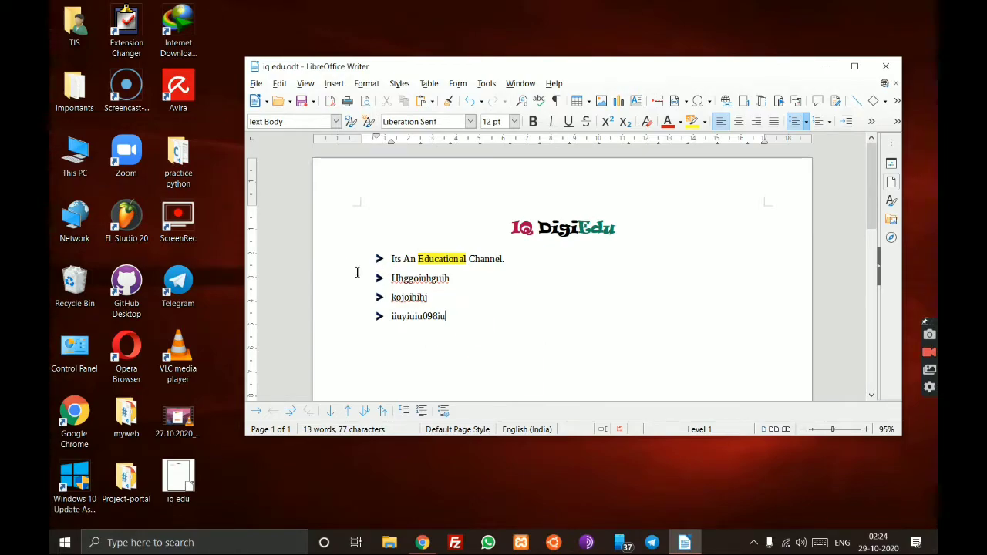
drag(455, 315, 409, 258)
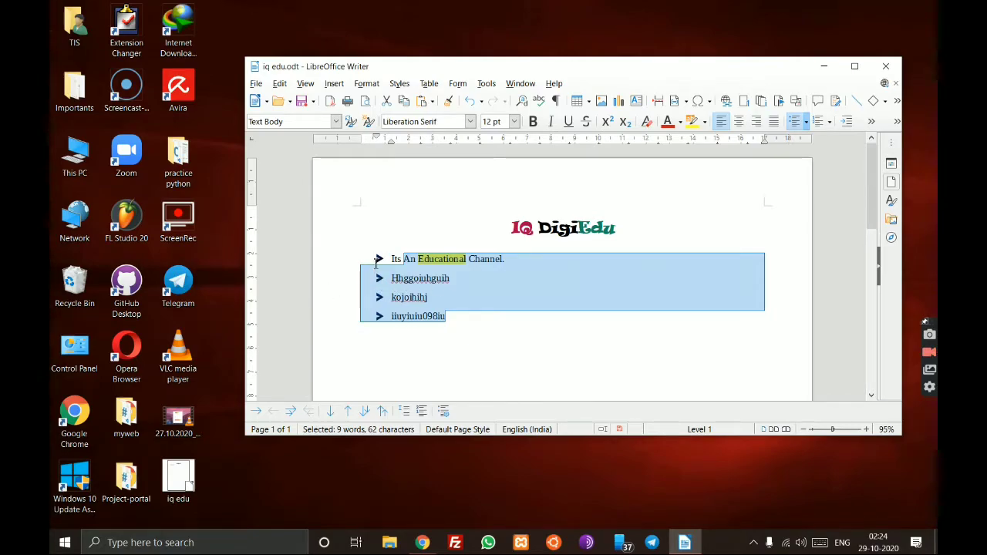
click(384, 218)
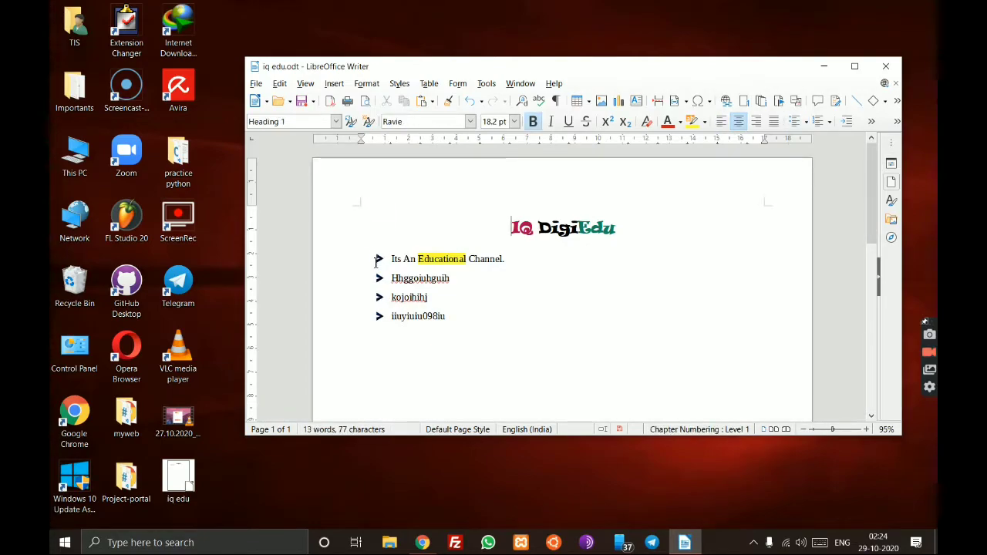
click(377, 260)
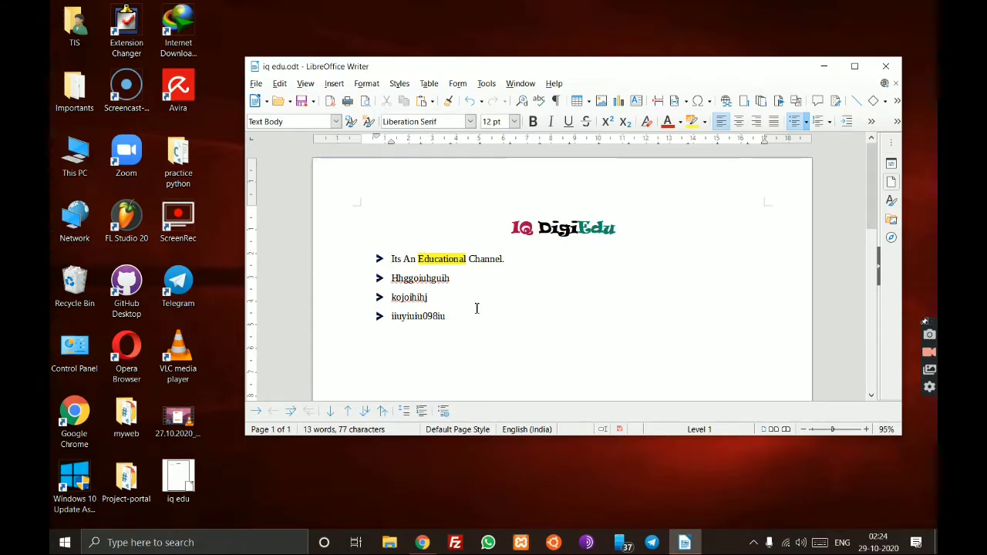
scroll(476, 317, down, 3)
scroll(474, 270, up, 3)
drag(462, 317, 379, 250)
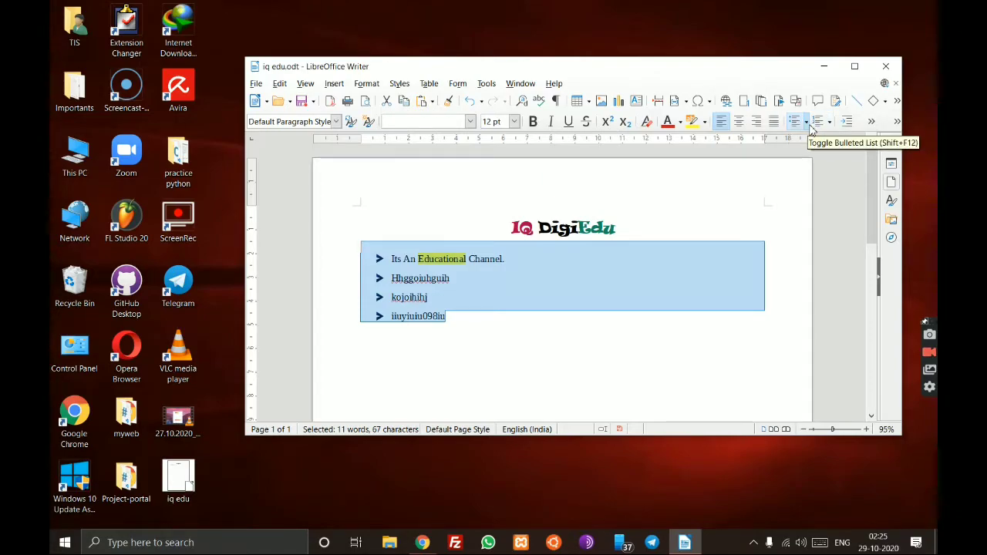
- Switch to small round bullets, then remove bullets from all four lines under the logo
click(806, 122)
click(641, 154)
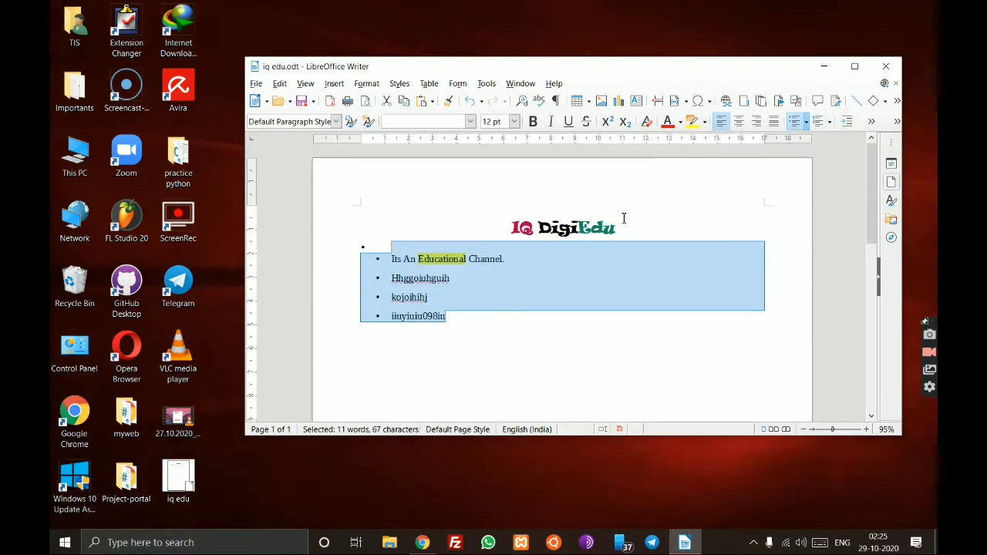
drag(469, 309, 389, 278)
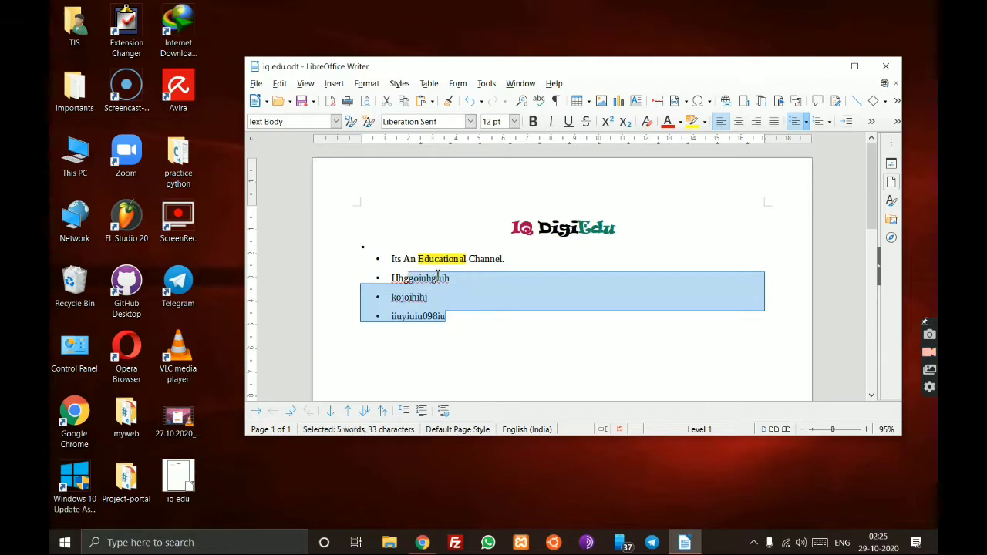
click(795, 121)
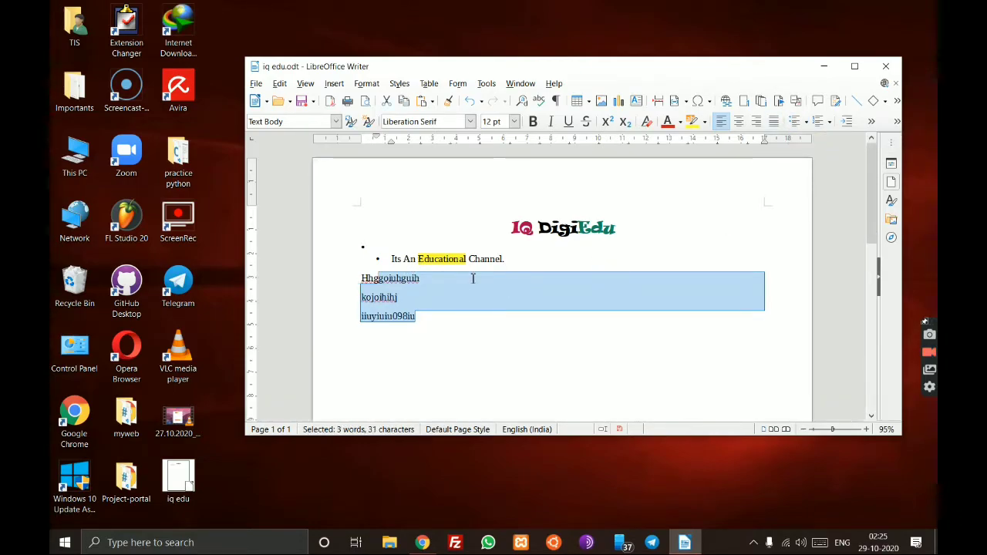
drag(525, 255, 460, 247)
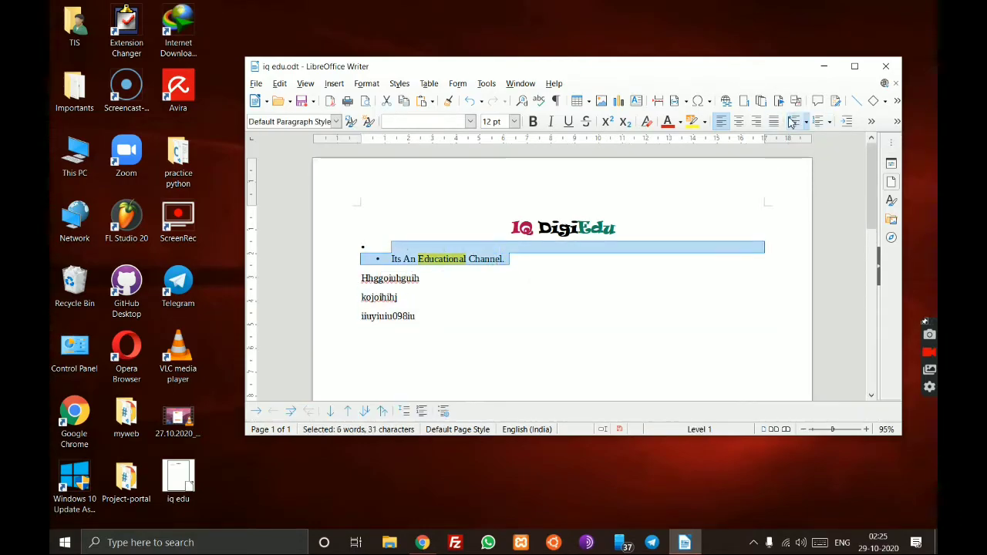
click(795, 121)
click(564, 313)
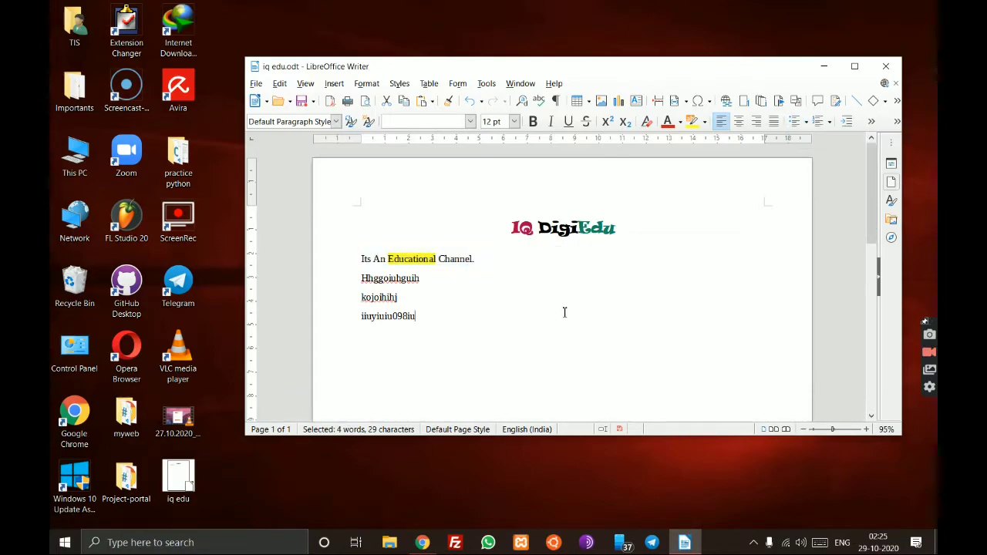
scroll(413, 284, down, 1)
scroll(414, 285, up, 1)
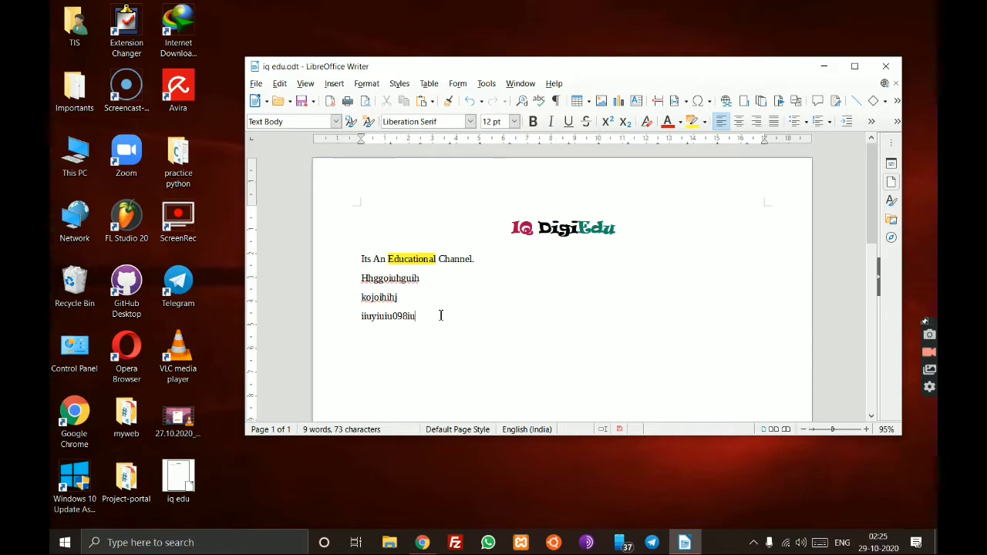
- Type four lines jhjokhuhu, jhiujglukgi7, ipoouhjhioji and kjhiuhoij, then select them
key(Return)
text(jhjokhuhu)
key(Return)
text(jhiujglukgi7)
key(Return)
text(ipoouhjhioji)
key(Return)
text(kjhiuh)
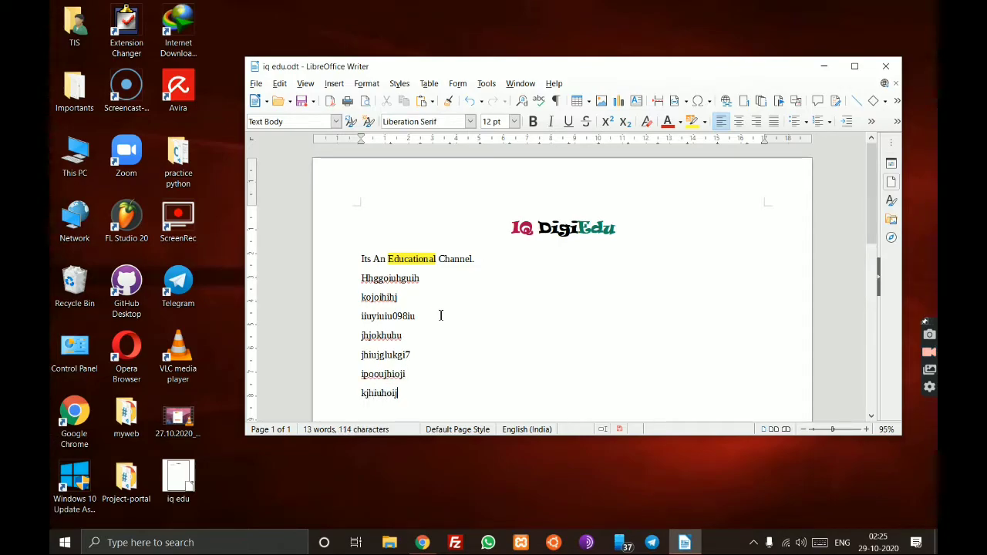
text(oij)
scroll(446, 313, down, 1)
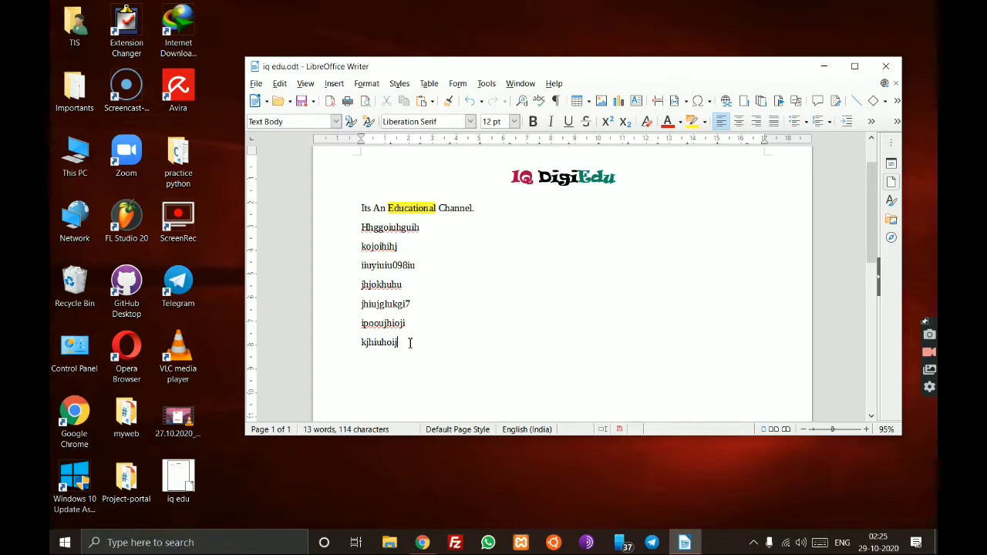
drag(410, 344, 361, 287)
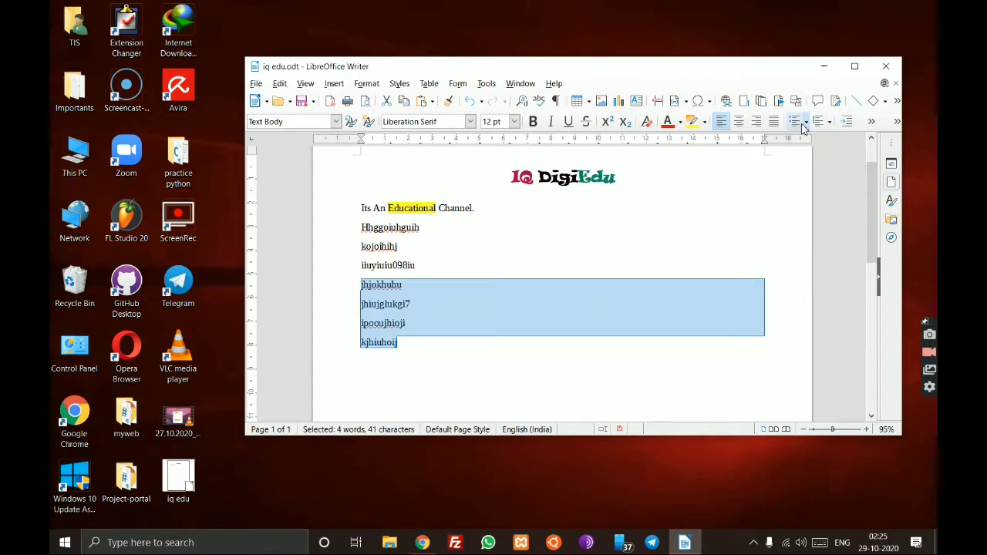
- Indent the four new lines one step and paste a copy of them below
click(847, 123)
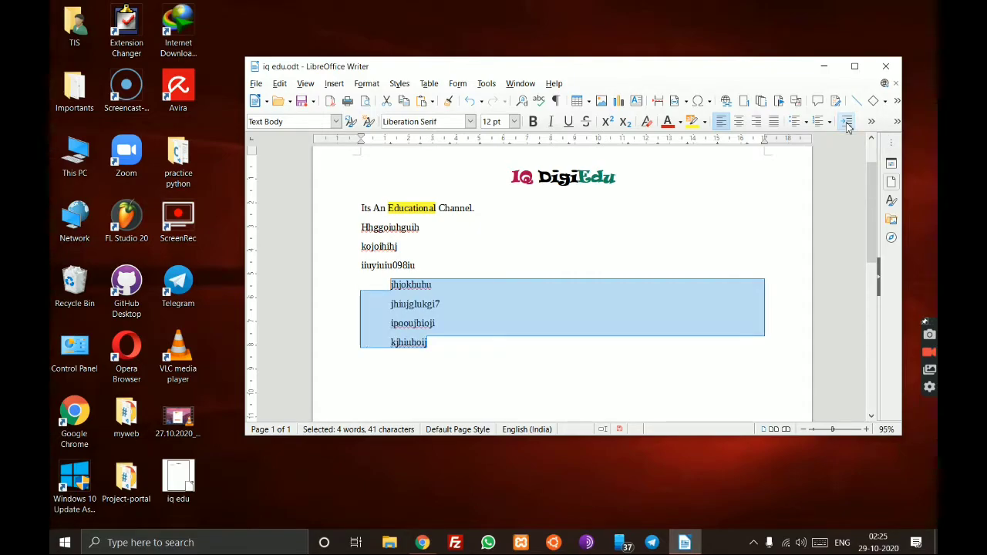
click(535, 375)
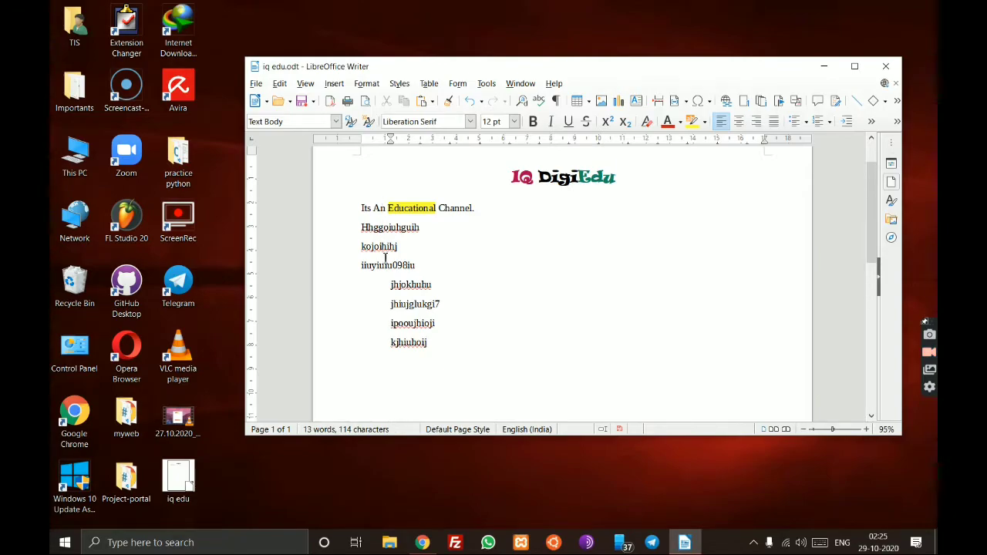
drag(441, 344, 391, 285)
key(ctrl+c)
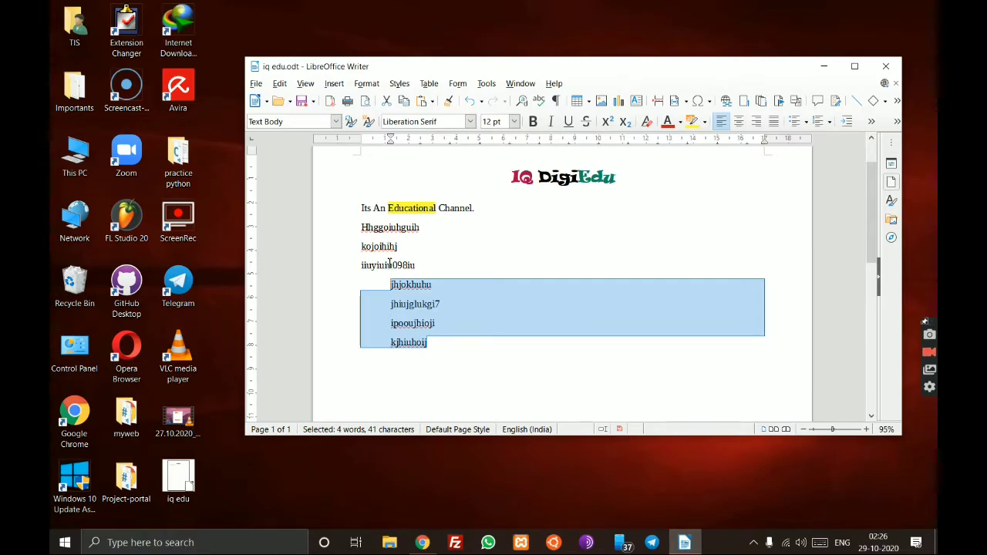
click(474, 347)
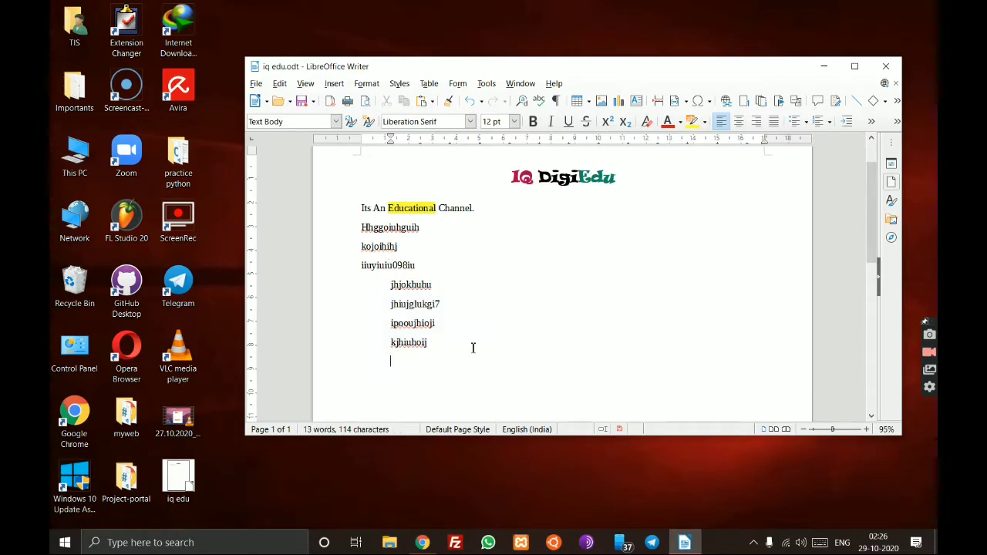
key(Return)
key(ctrl+v)
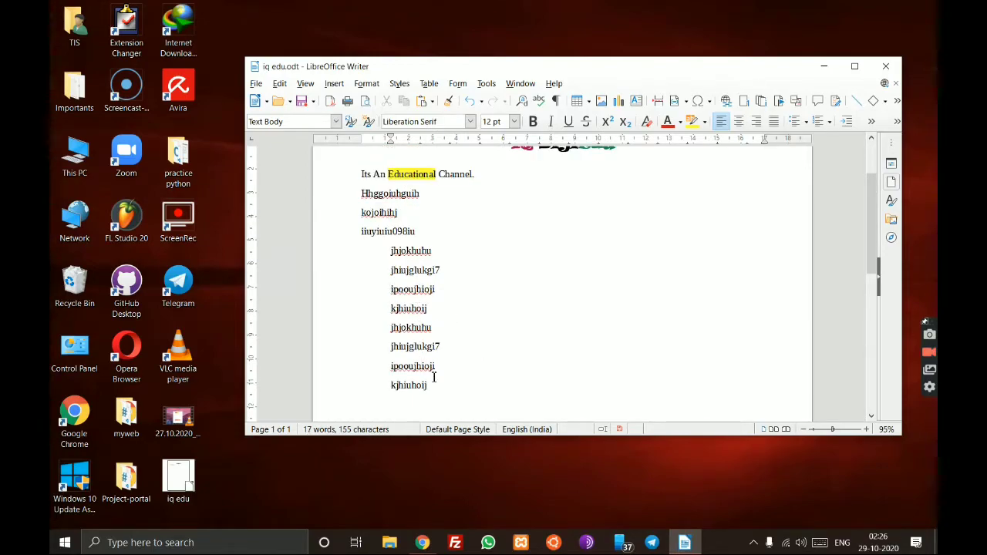
drag(442, 390, 399, 336)
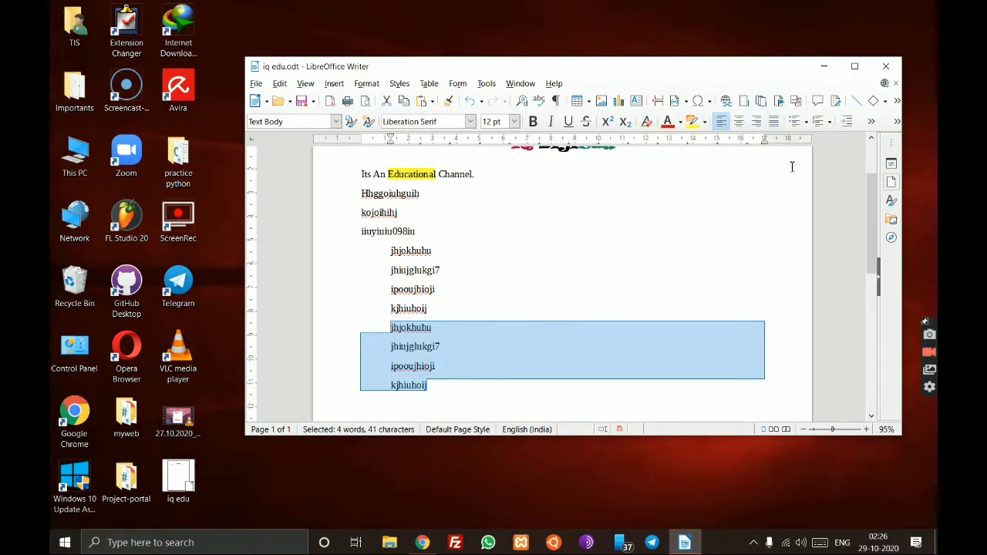
- Move the Writer window left and widen it
click(872, 123)
click(872, 123)
click(845, 158)
drag(748, 73, 647, 71)
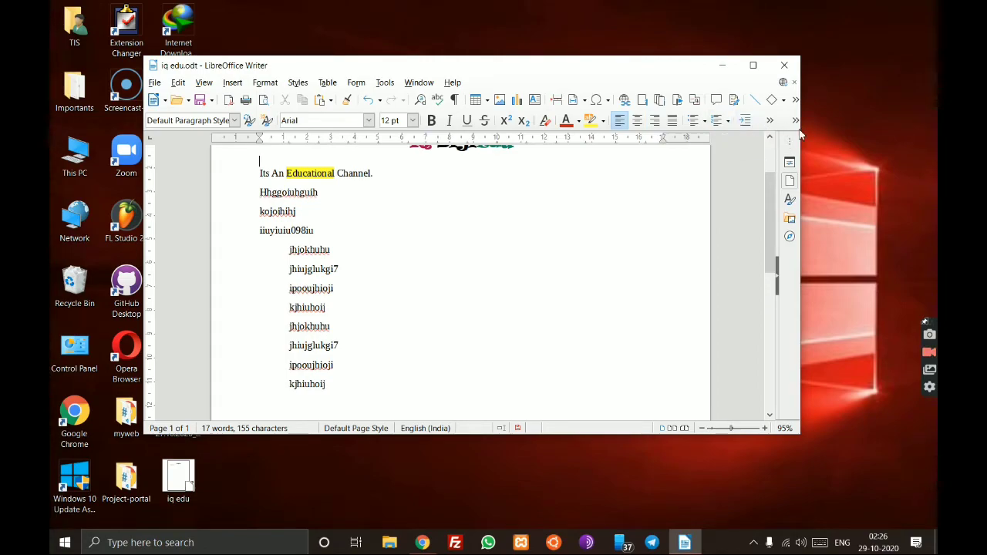
drag(802, 129, 895, 127)
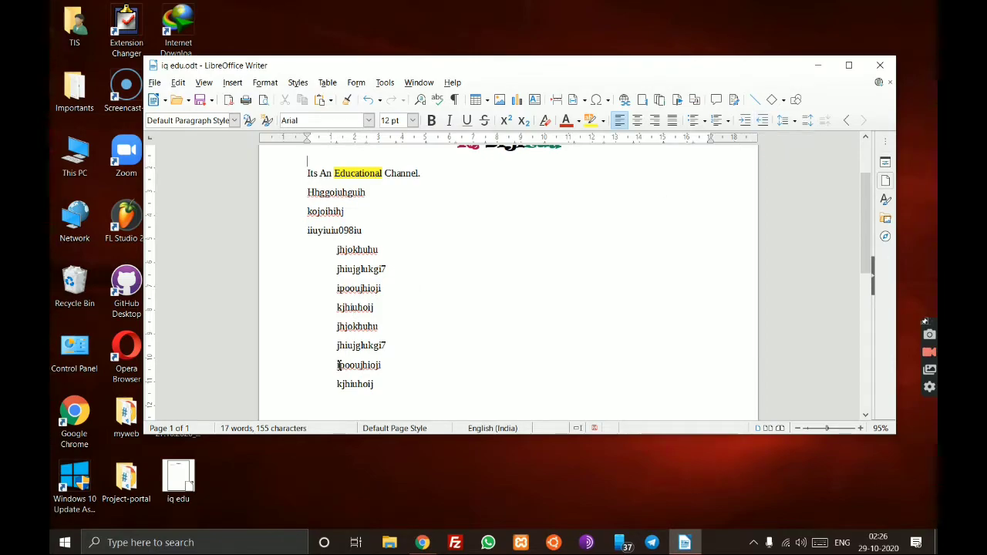
- Outdent the lower copy of the four lines to the left margin
drag(388, 383, 340, 325)
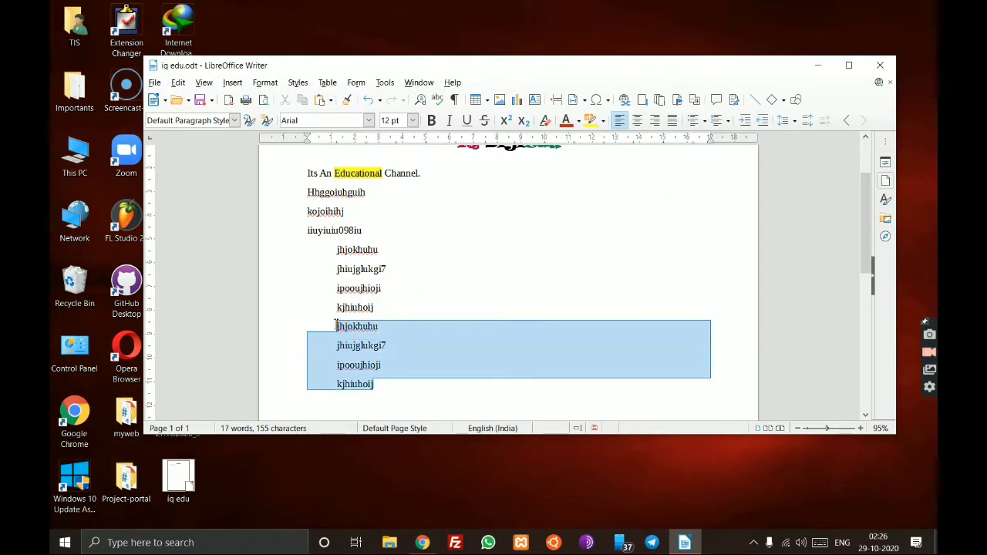
click(762, 122)
click(407, 377)
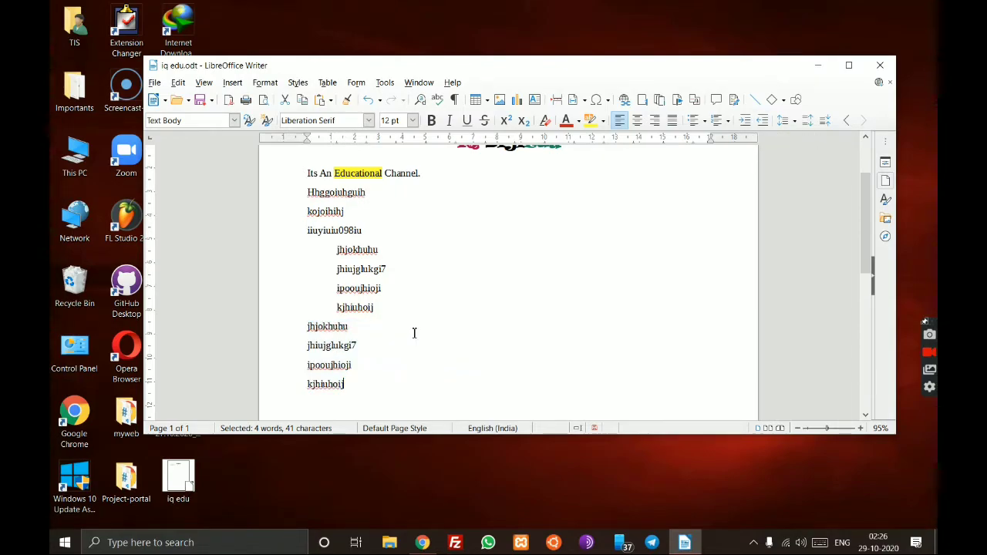
scroll(413, 330, up, 1)
scroll(415, 324, down, 2)
scroll(415, 323, up, 1)
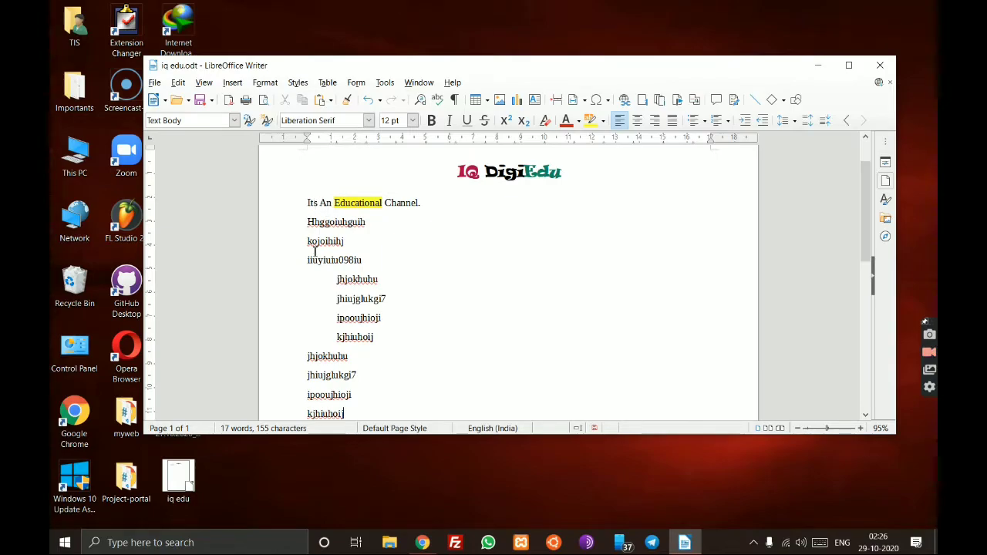
scroll(327, 308, down, 2)
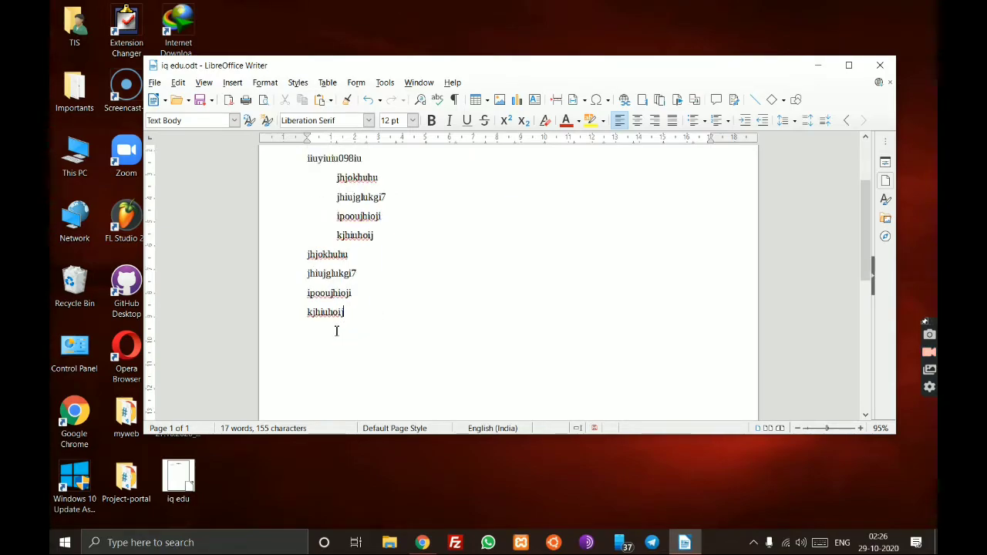
scroll(327, 309, up, 2)
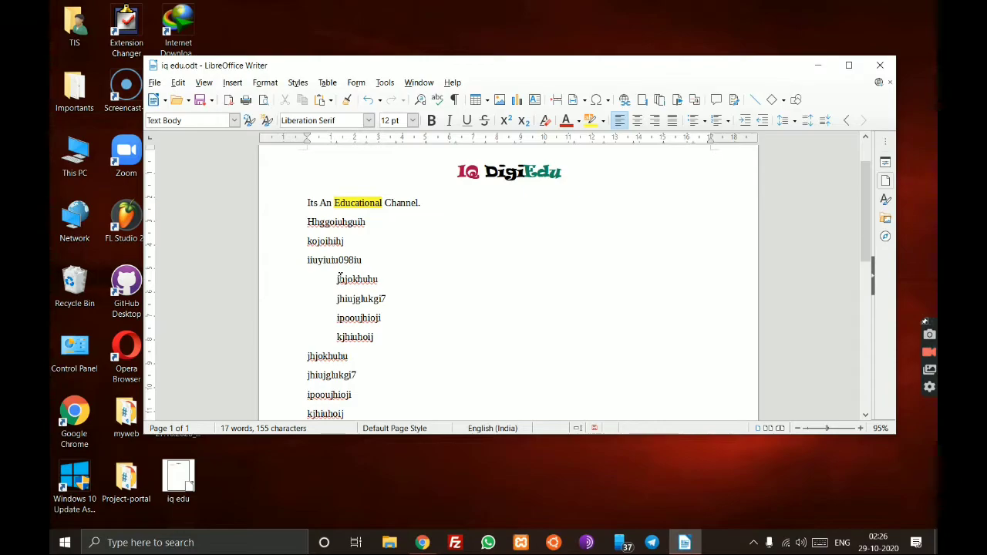
- Remove the indent from the remaining four-line block and undo the stray leading spaces
drag(399, 345, 336, 279)
click(376, 337)
drag(376, 336, 332, 279)
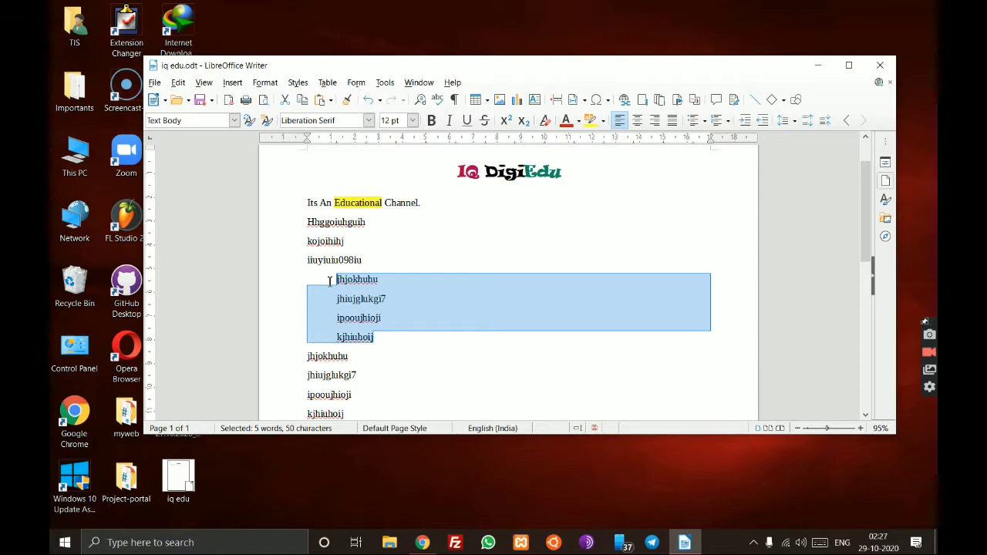
click(767, 121)
click(314, 287)
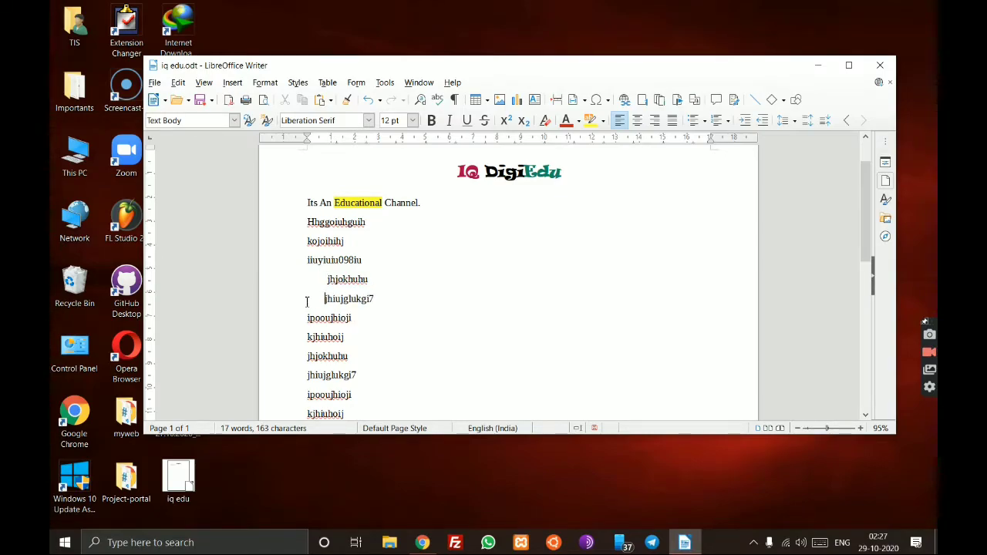
click(308, 319)
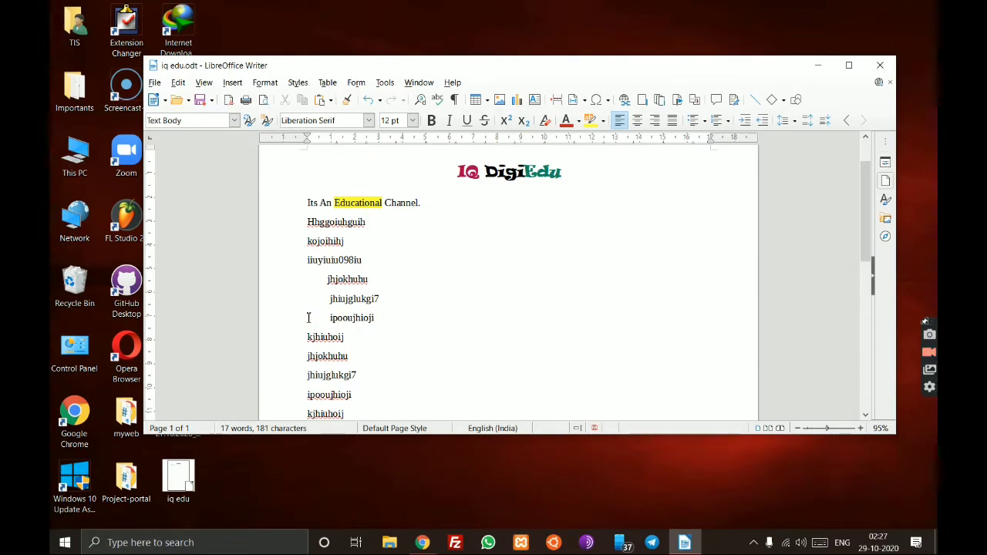
key(ctrl+z)
key(ctrl+z)
key(ctrl+z)
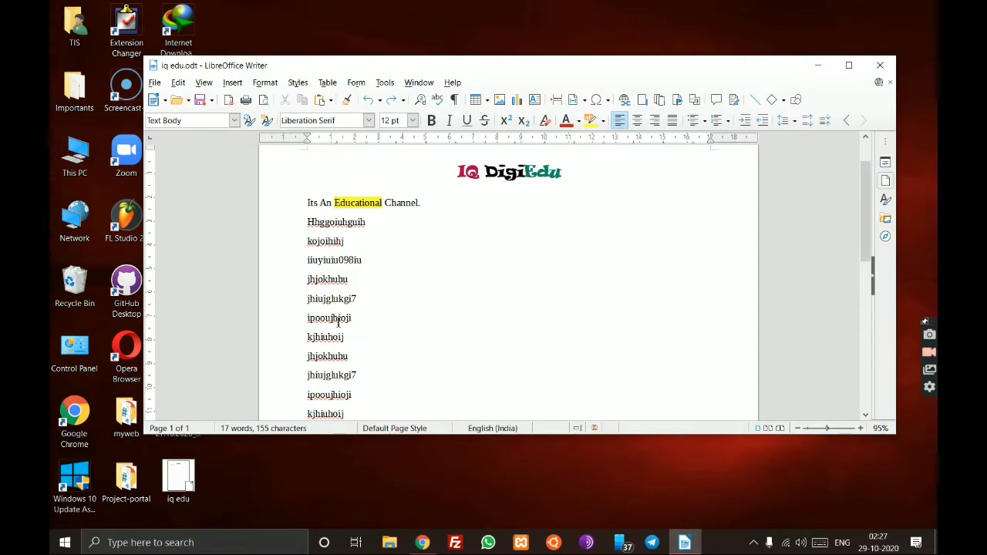
- Apply Increase Indent to the four lines jhjokhuhu through kjhiuhoij, leaving their lower copy flush left
drag(306, 282, 356, 334)
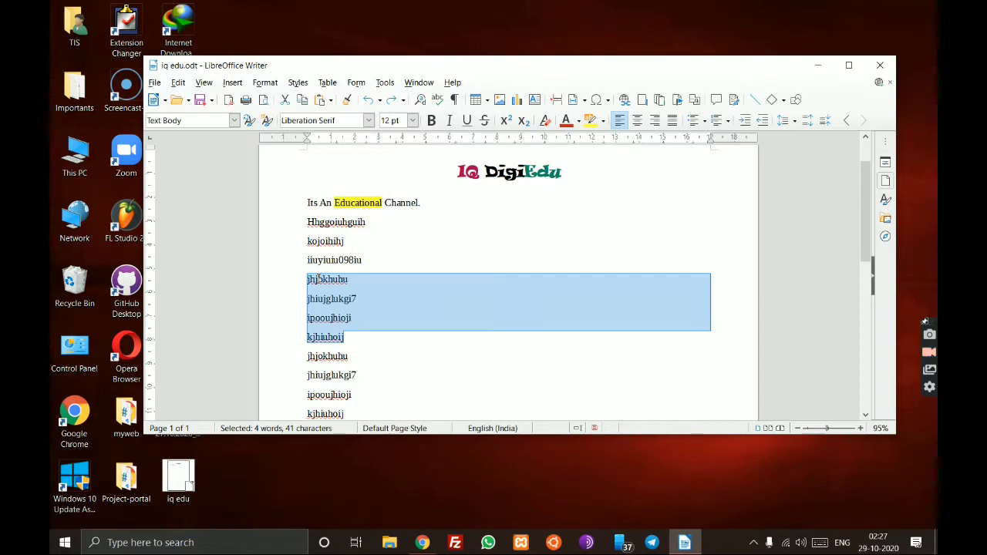
click(743, 121)
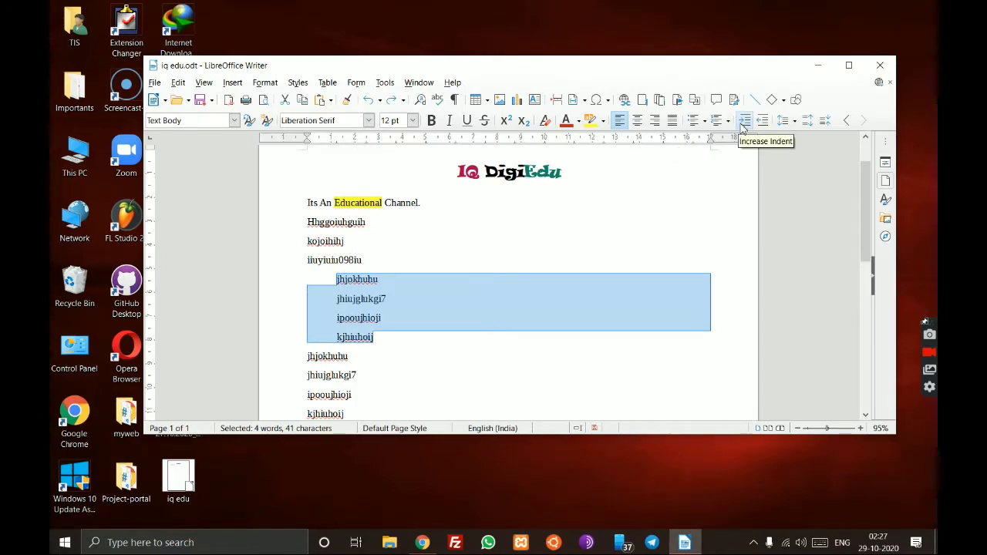
click(449, 336)
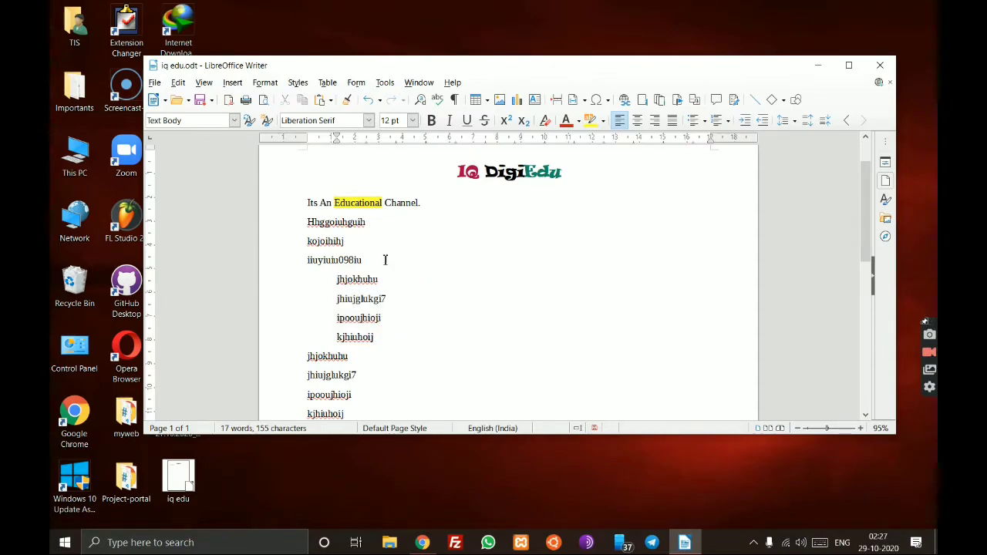
scroll(378, 259, up, 1)
scroll(369, 247, down, 2)
scroll(364, 240, up, 2)
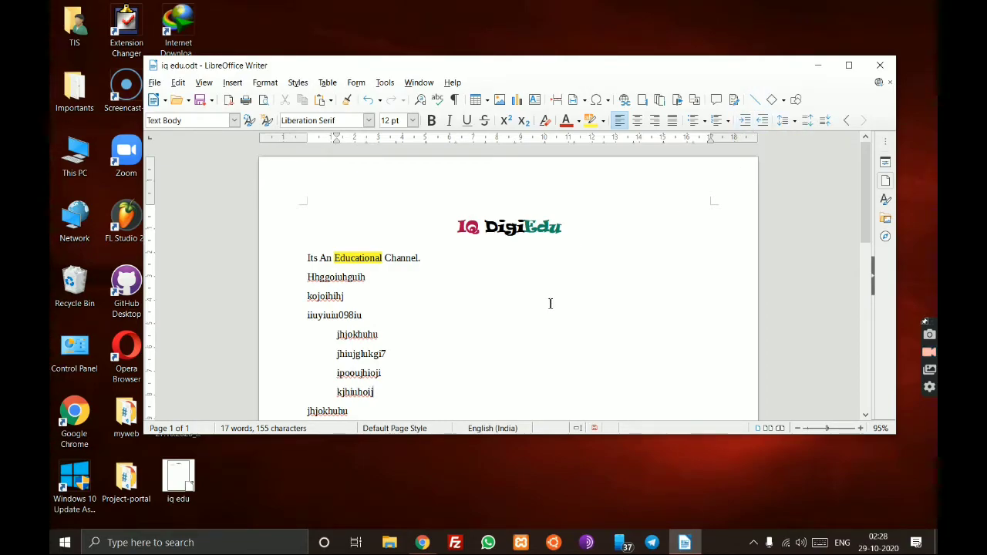
scroll(551, 303, down, 1)
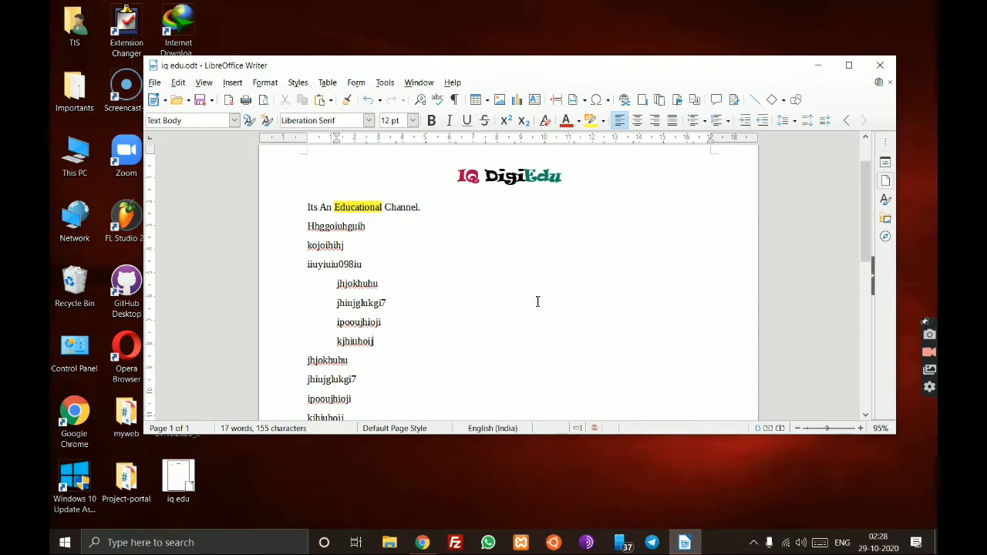
scroll(535, 302, down, 1)
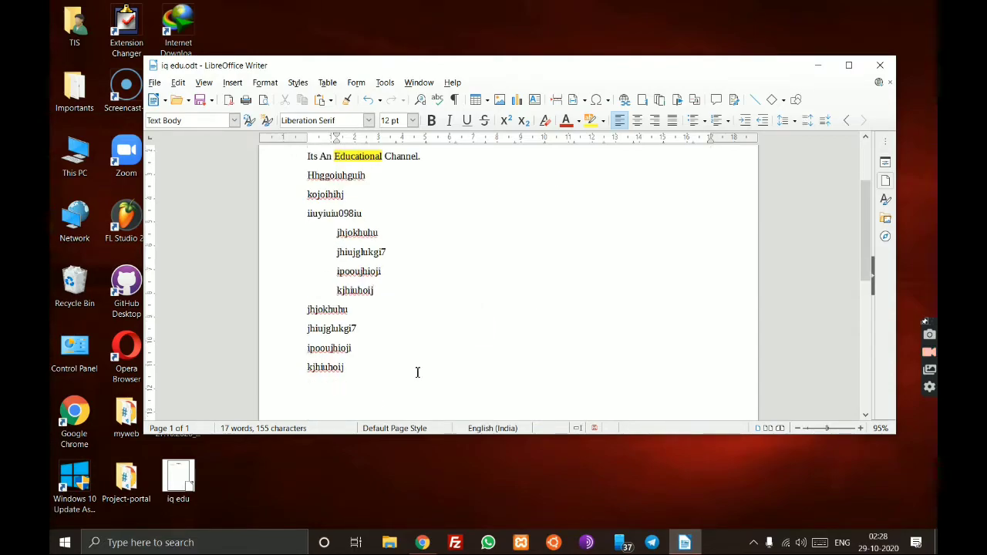
- Delete every line from Hhggoiuhguih to the end, then select 'Its An Educational Channel.'
drag(373, 376, 294, 175)
key(Delete)
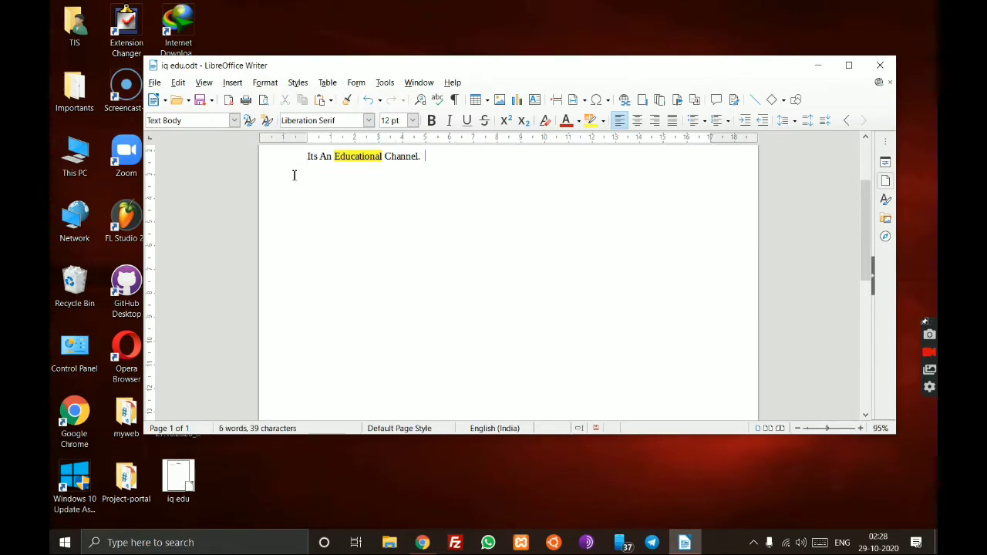
scroll(218, 241, up, 2)
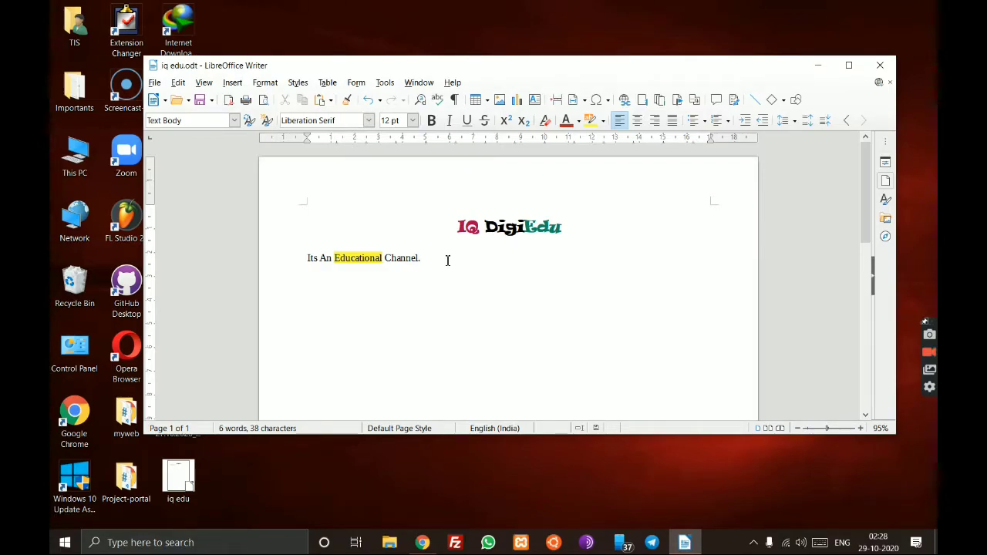
drag(448, 261, 305, 259)
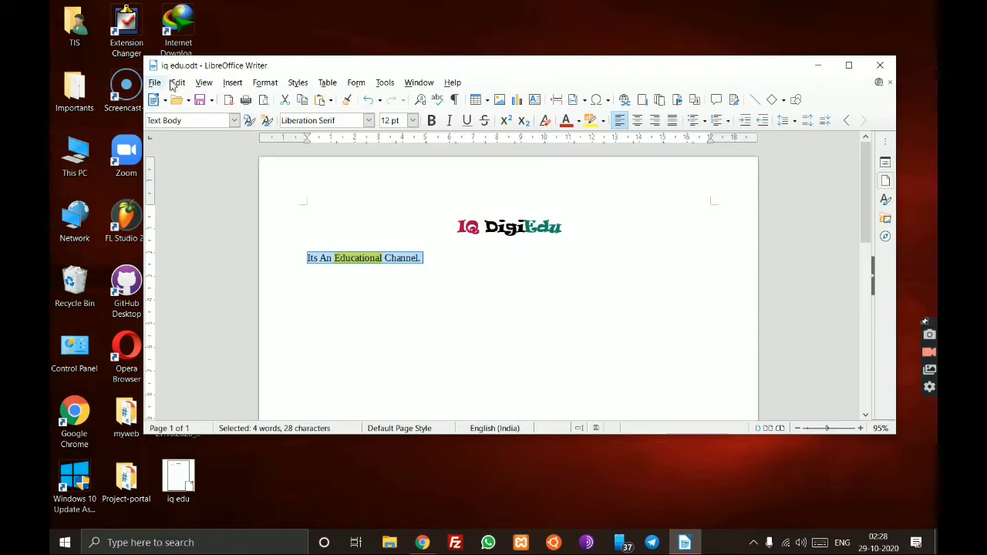
- Convert the channel sentence to UPPERCASE via Format > Text
click(257, 84)
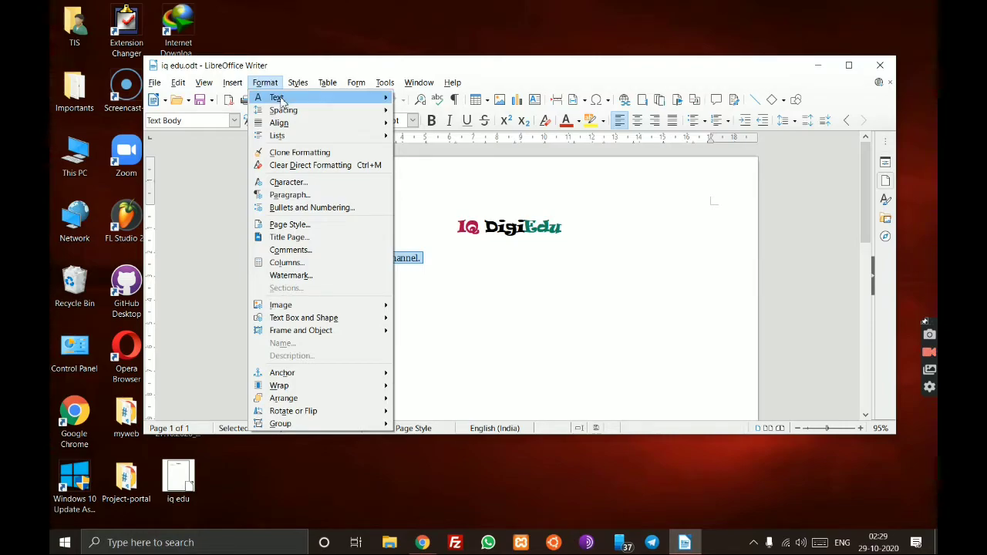
mouse_move(282, 102)
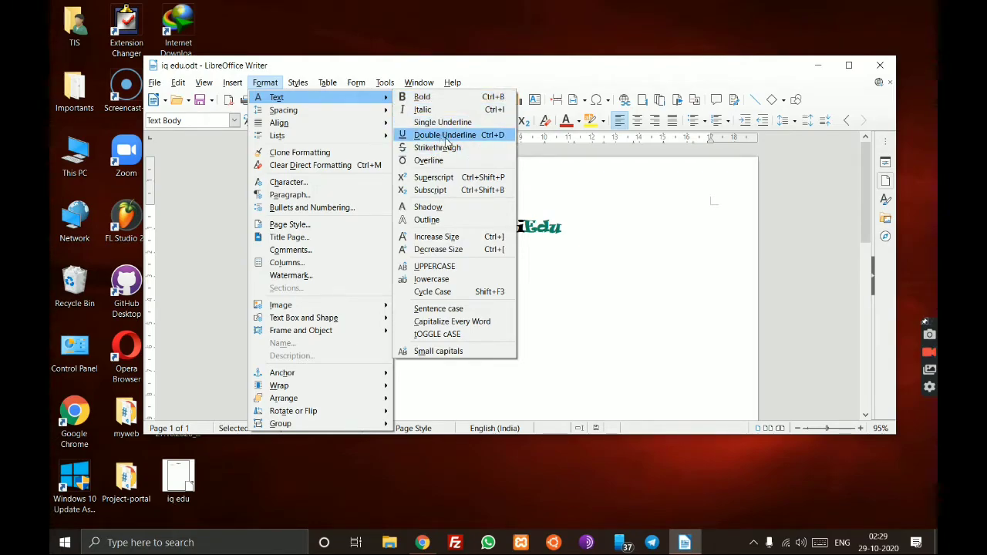
click(428, 267)
click(494, 261)
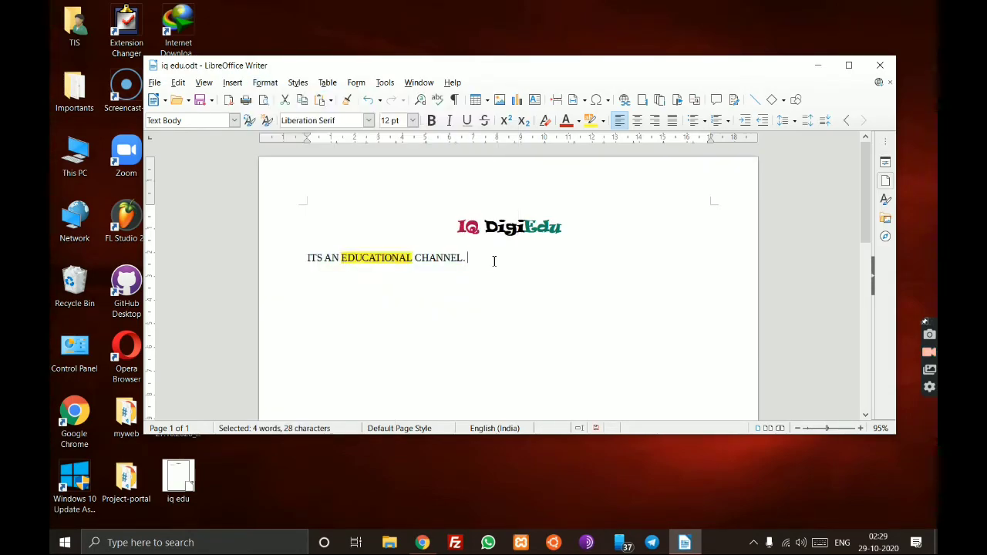
- Change the uppercase sentence to lowercase, reading 'its an educational channel.'
drag(470, 260, 290, 259)
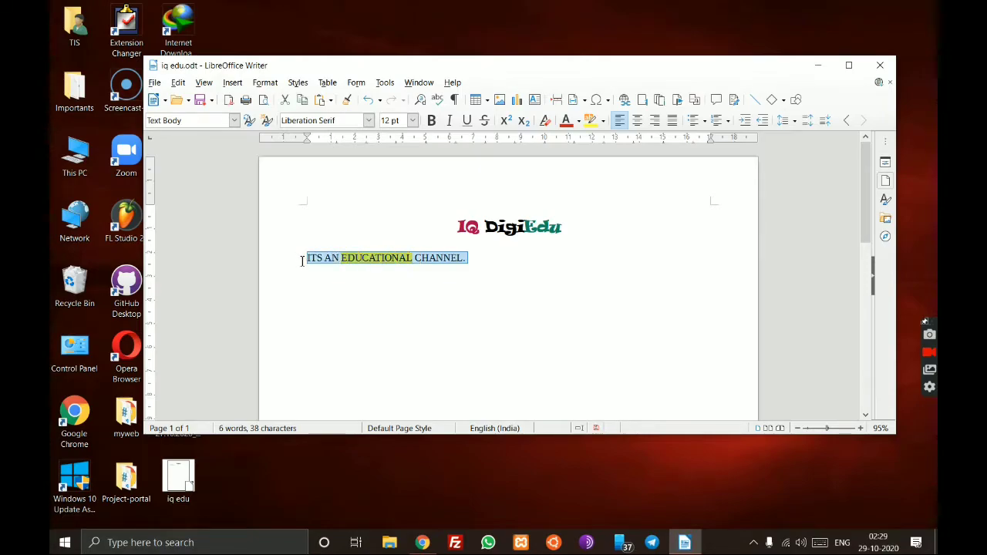
click(492, 264)
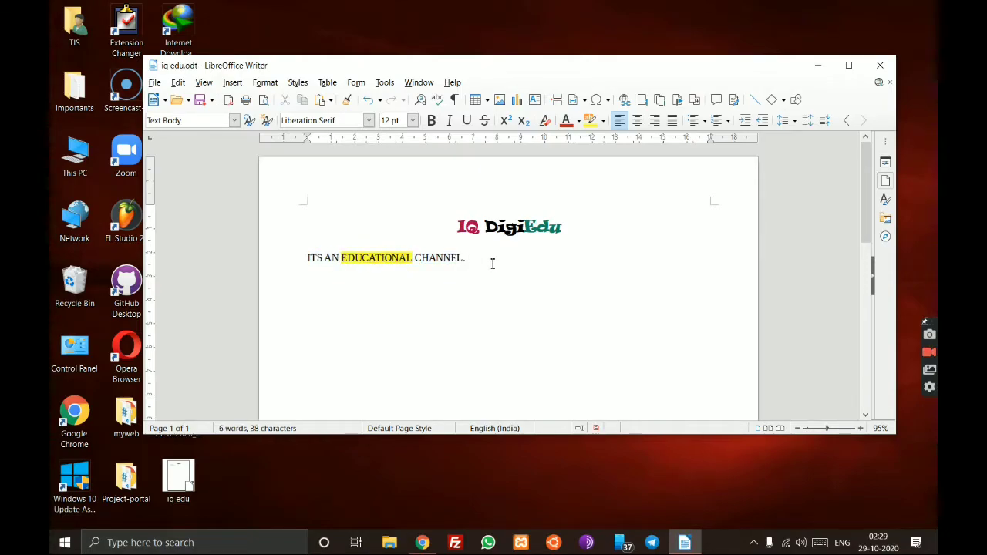
drag(492, 264, 309, 261)
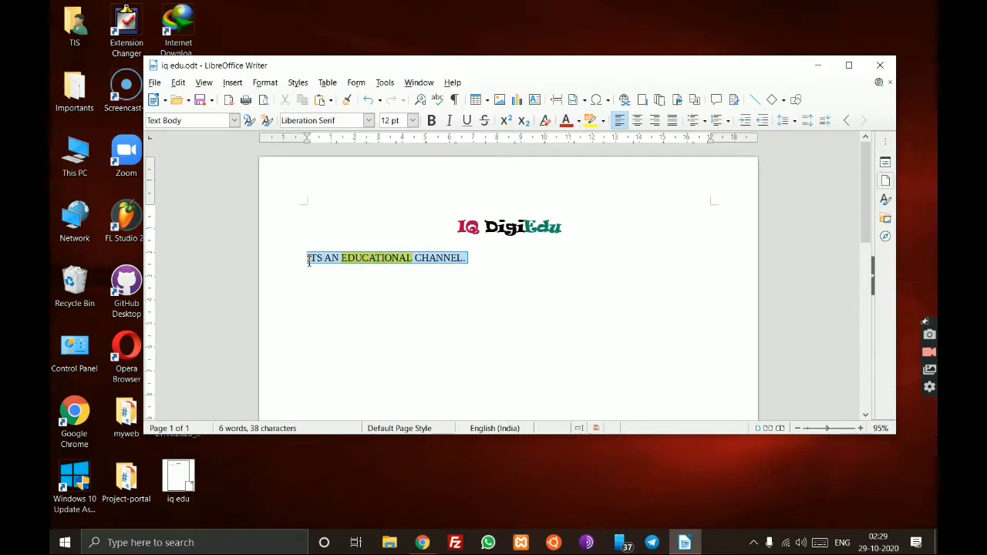
click(268, 84)
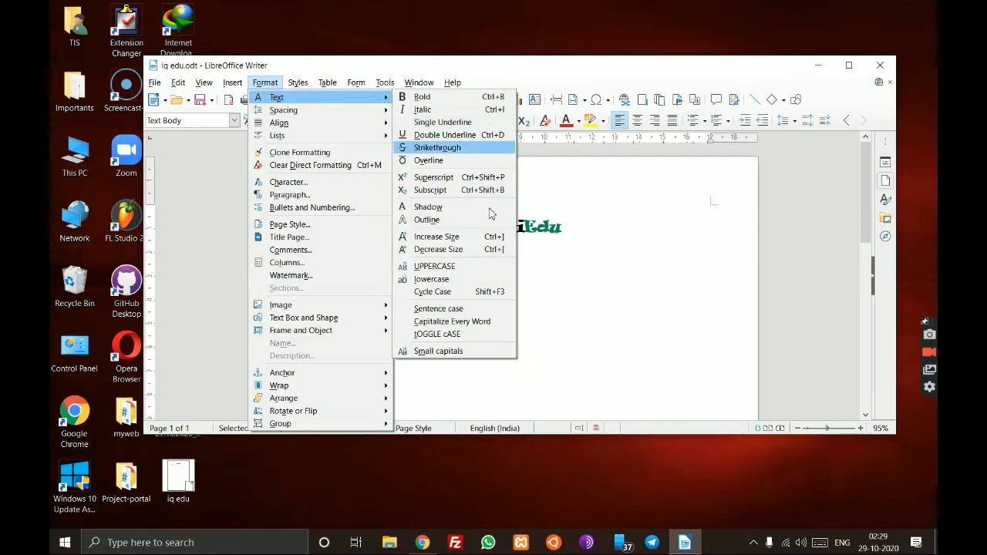
click(476, 279)
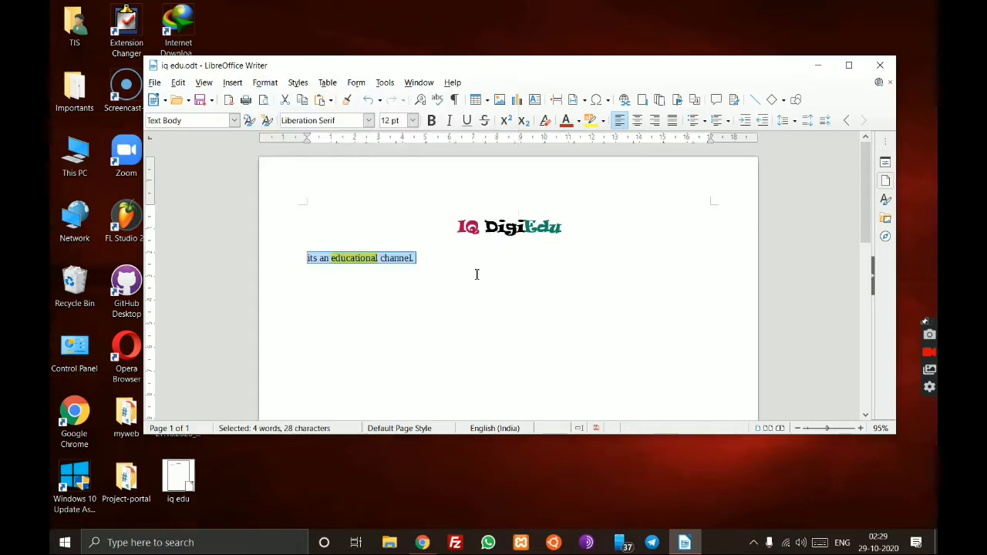
click(446, 270)
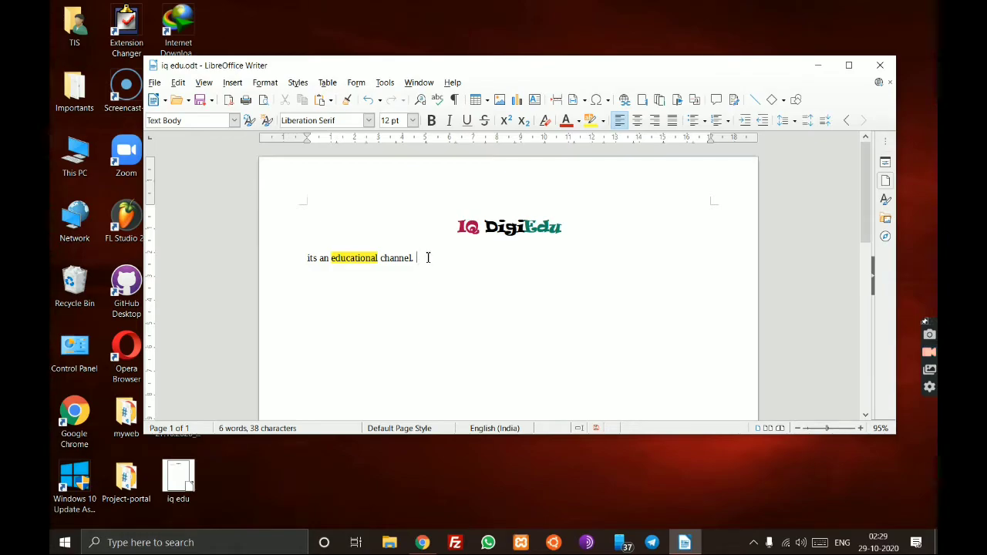
- Apply Capitalize Every Word to the lowercase channel sentence
drag(424, 259, 302, 259)
click(296, 83)
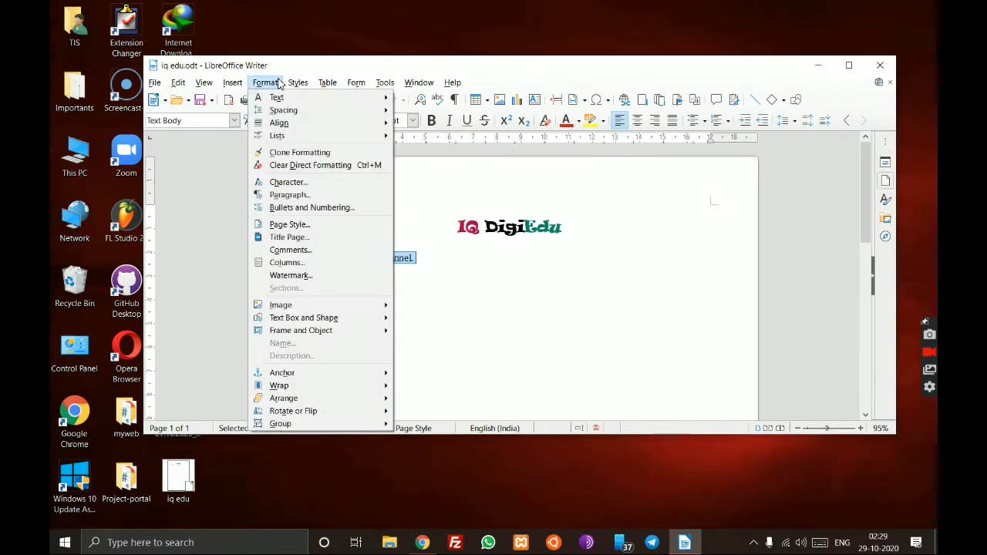
mouse_move(265, 83)
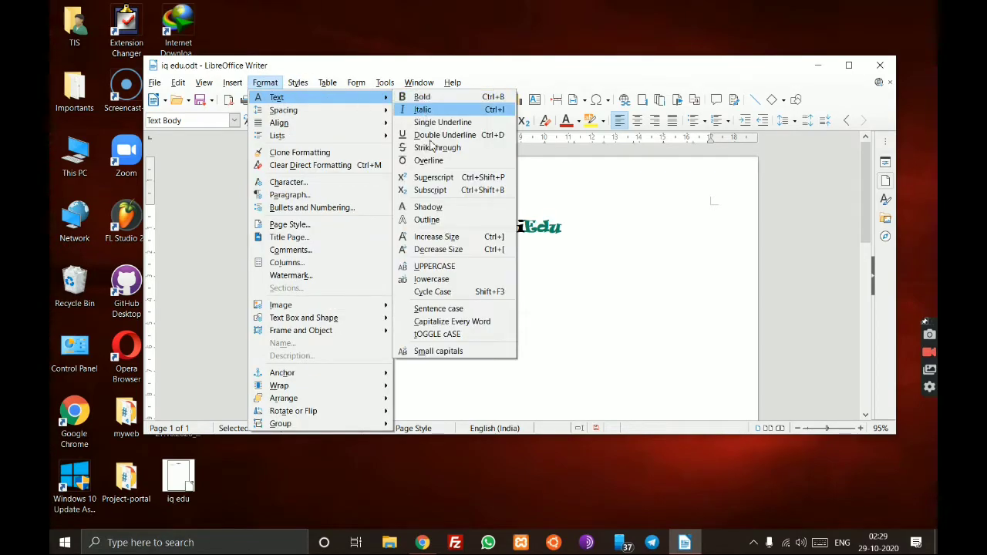
click(454, 323)
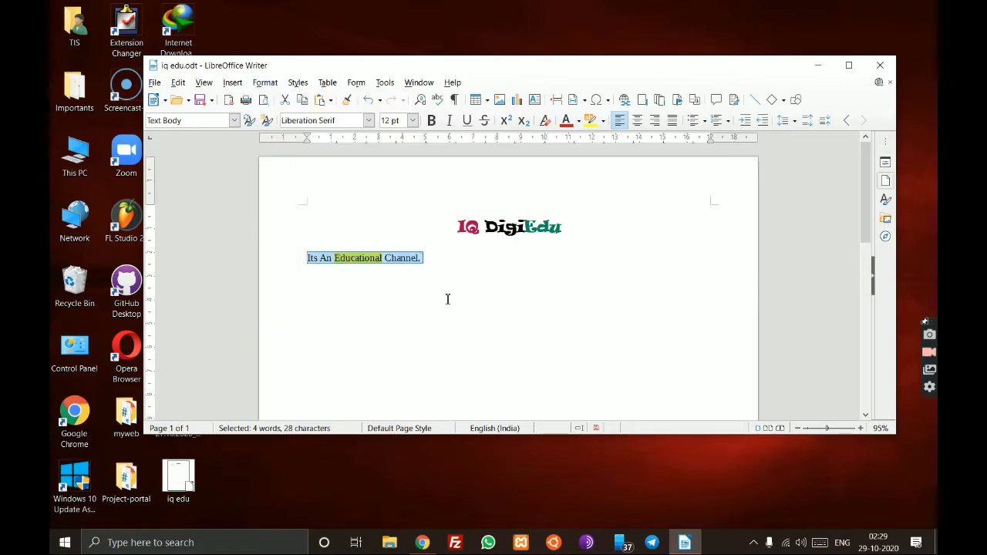
click(445, 266)
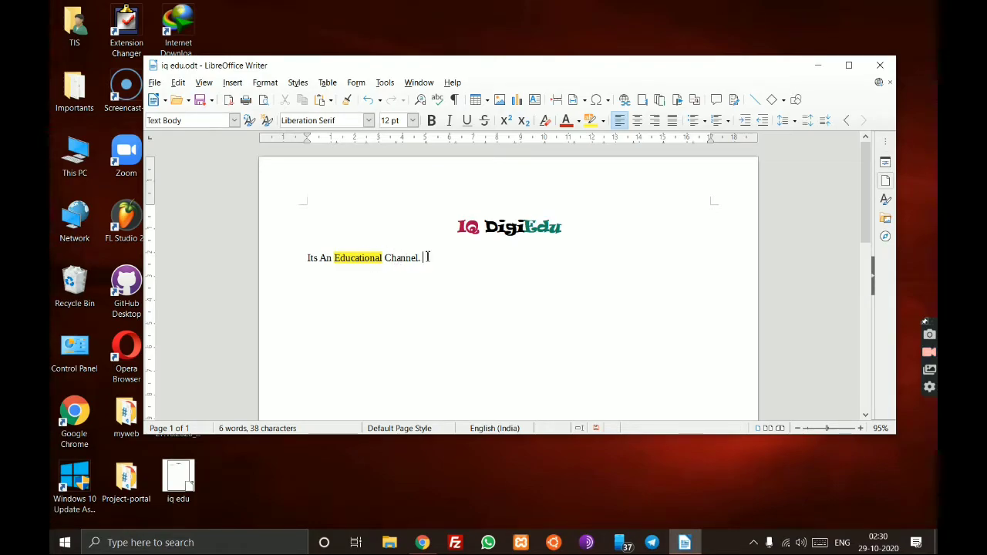
- Apply tOGGLE cASE to the sentence, inverting every letter's case
drag(452, 260, 306, 258)
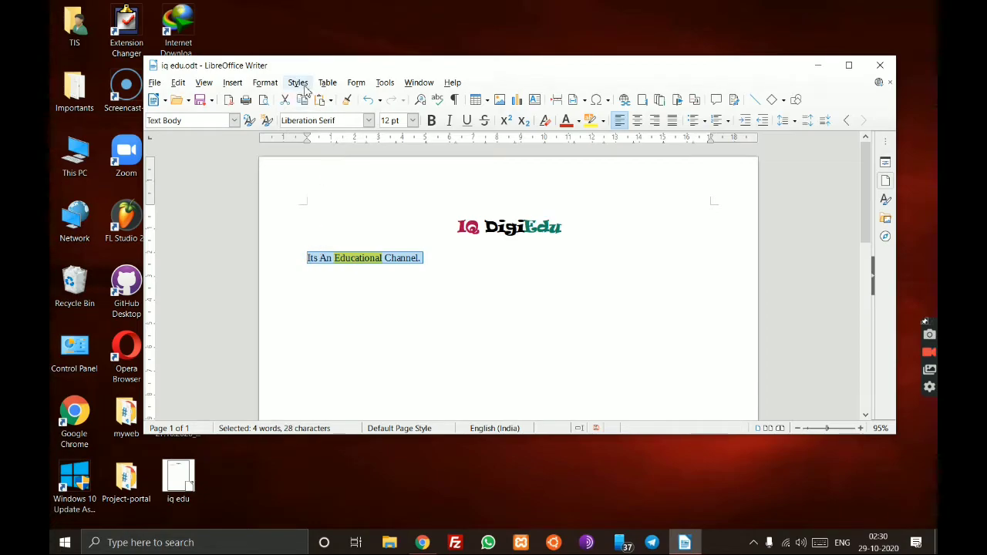
click(265, 83)
mouse_move(309, 110)
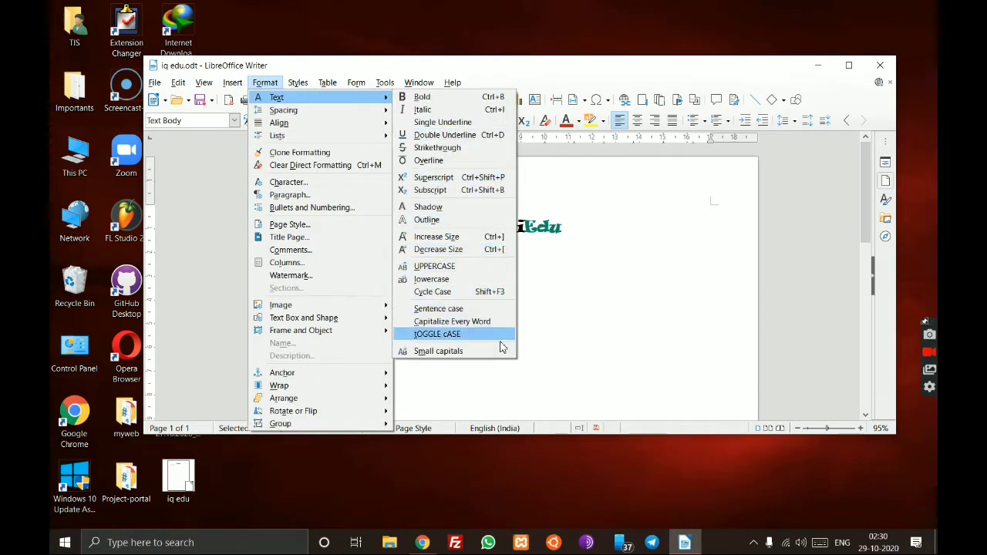
click(472, 336)
click(462, 258)
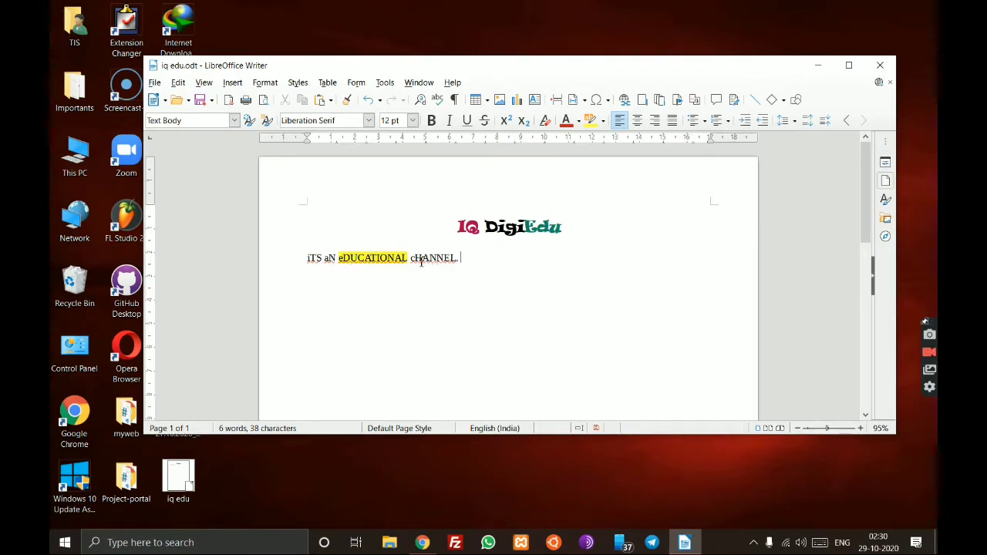
- Reapply Capitalize Every Word so the line reads 'Its An Educational Channel.'
drag(459, 260, 291, 263)
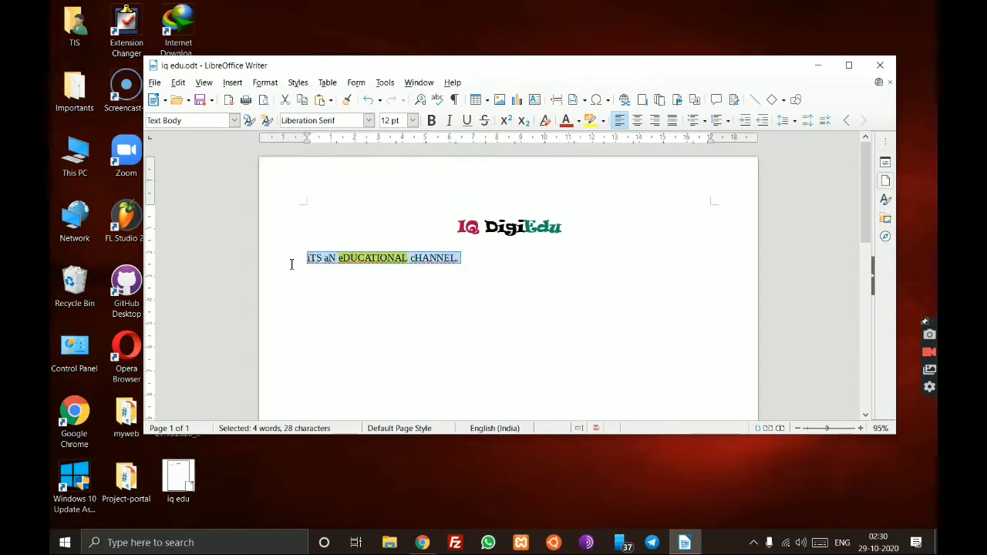
click(267, 87)
mouse_move(314, 97)
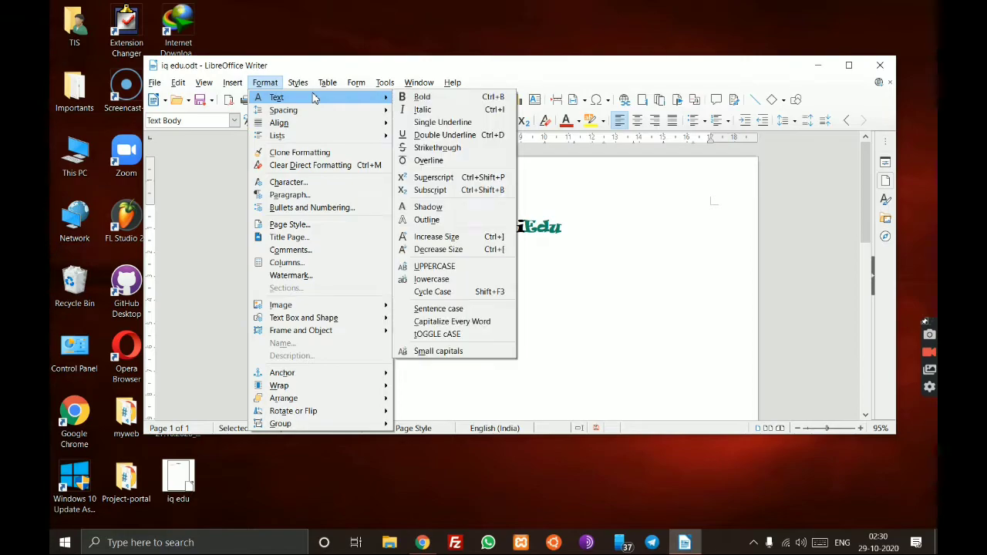
click(455, 321)
click(446, 266)
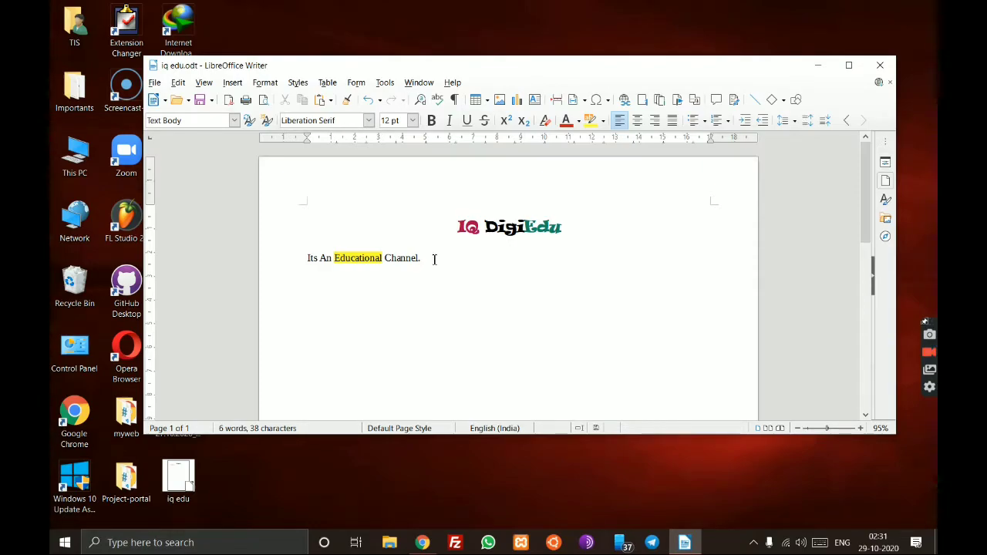
- Select the IQ DigiEdu title text a couple of times, then clear the selection
drag(561, 226, 459, 227)
click(489, 249)
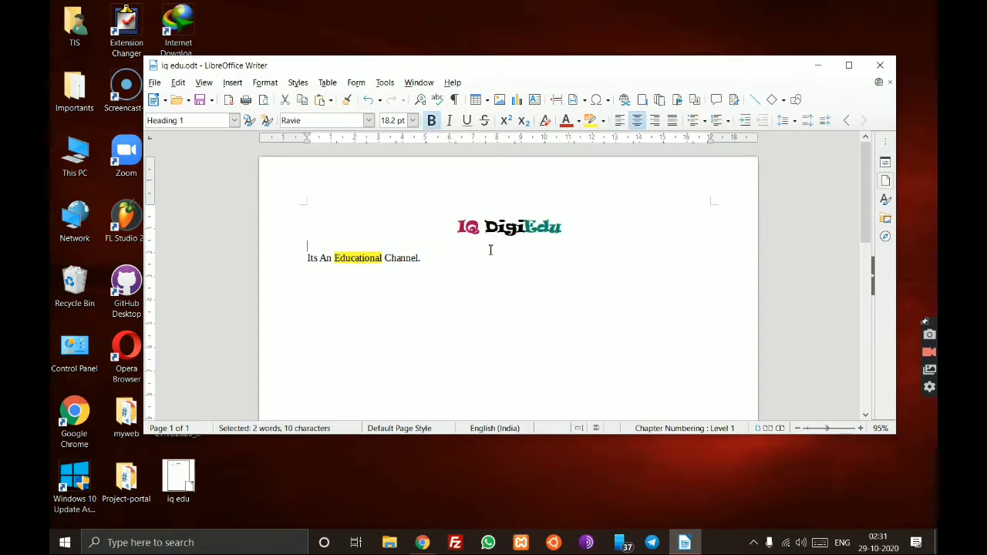
click(480, 267)
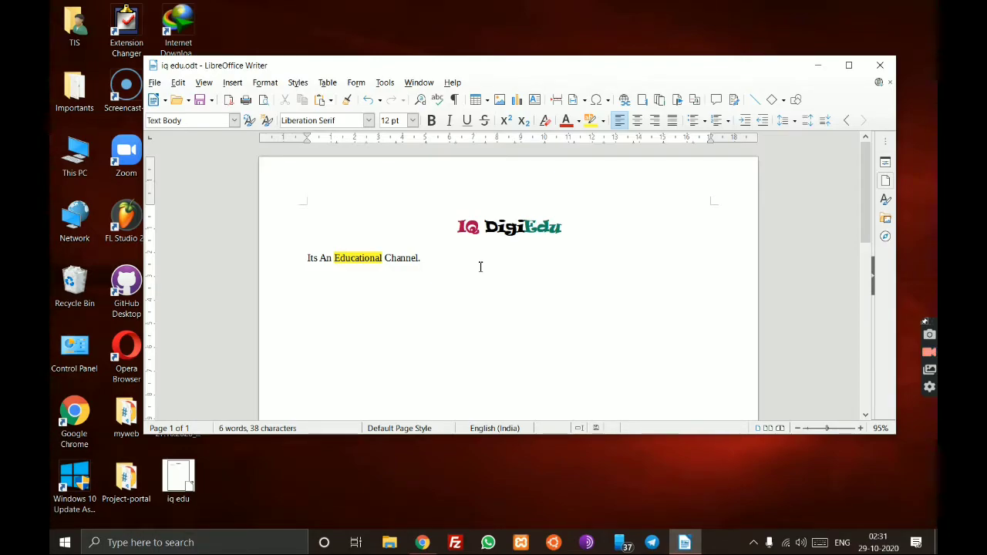
drag(575, 224, 456, 225)
click(482, 294)
- With the cursor in the IQ DigiEdu heading, open Format > Page Style for the Default Page Style
click(562, 232)
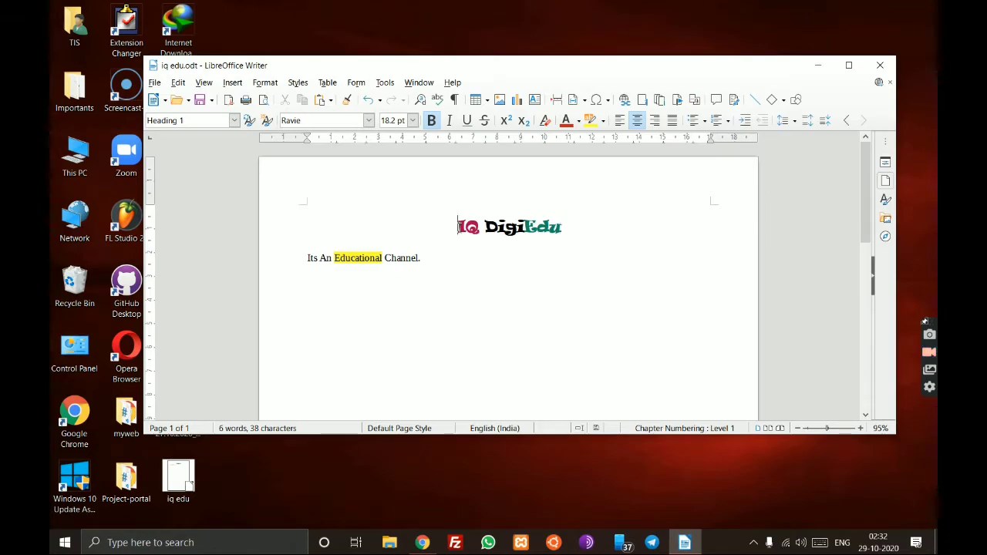
drag(460, 226, 591, 238)
click(570, 247)
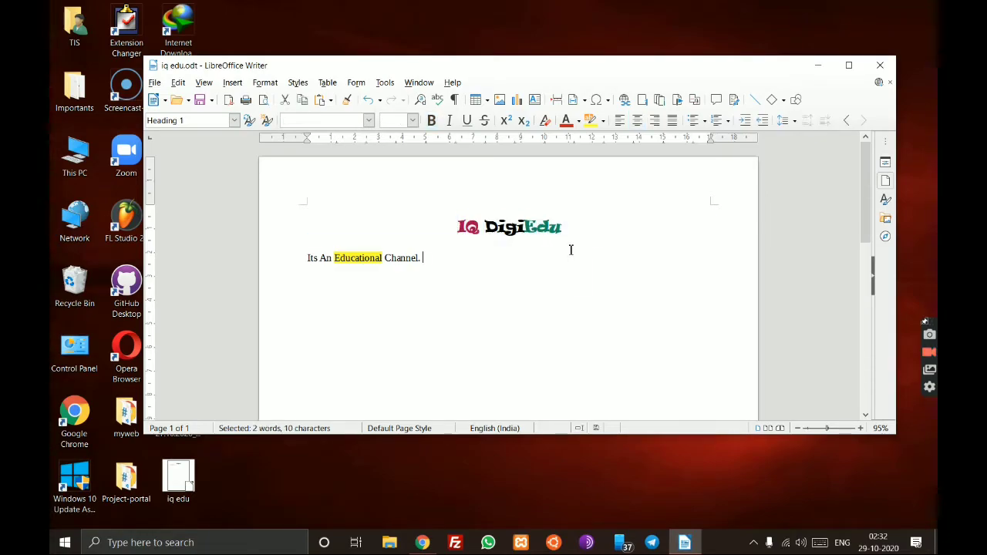
click(571, 219)
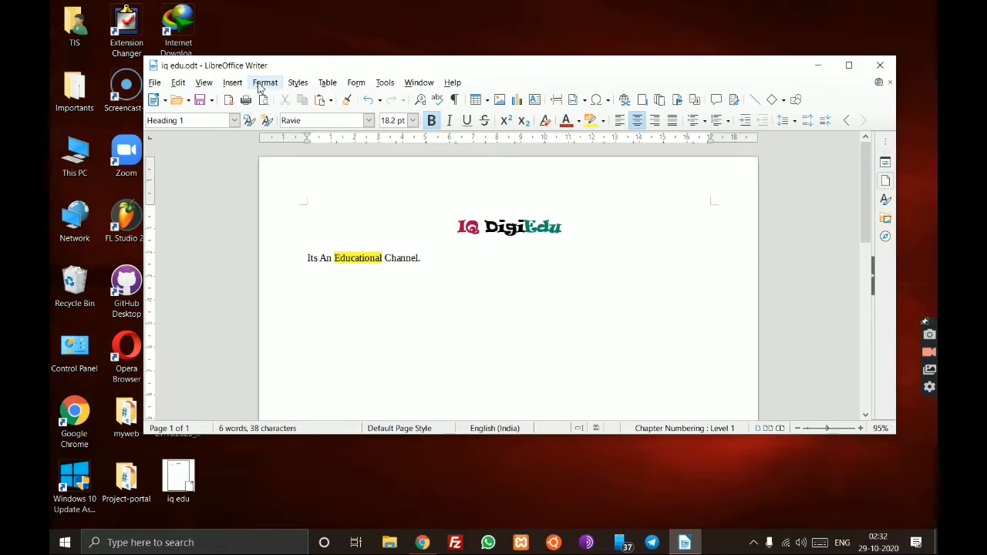
click(278, 84)
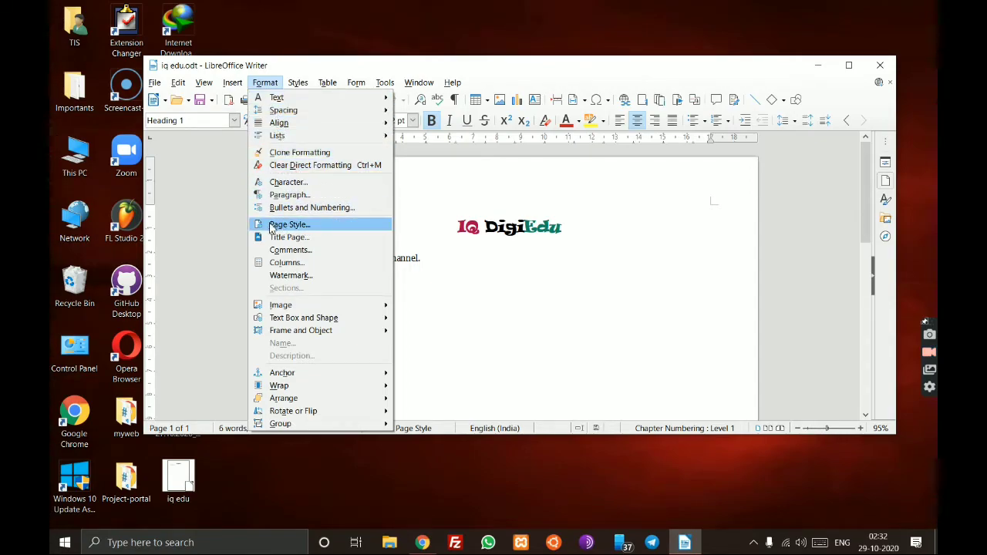
click(321, 225)
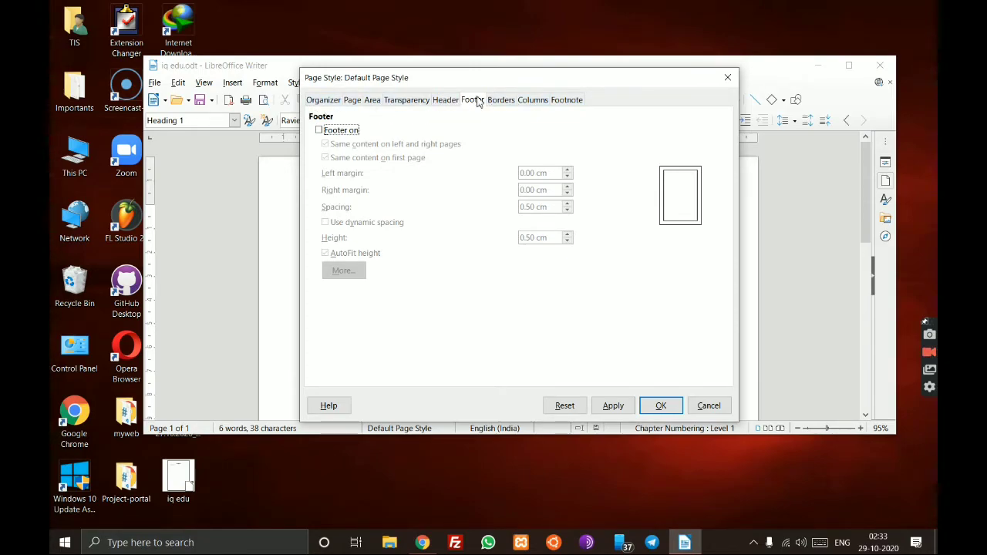
- Turn on the Default Page Style header, keeping 0.50 cm spacing and height
click(448, 100)
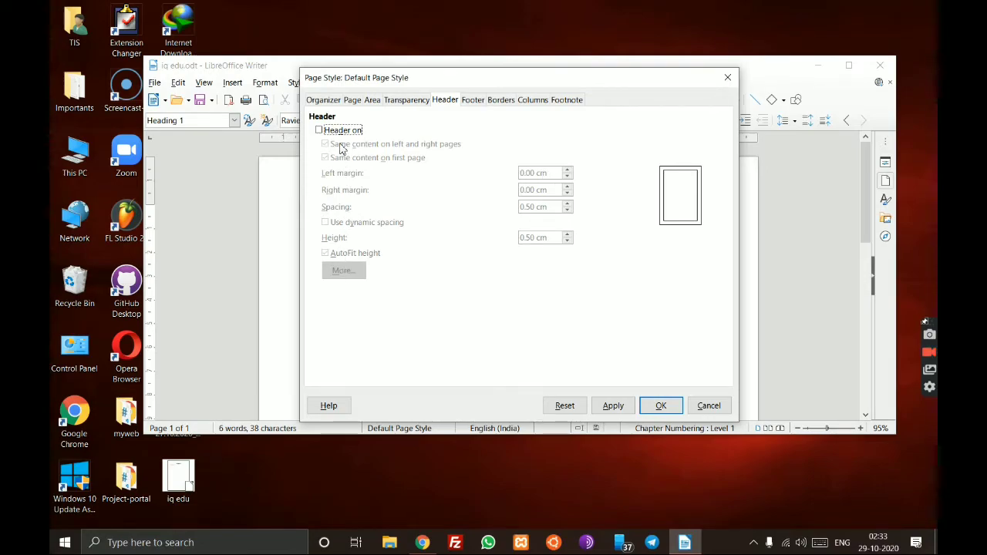
click(321, 133)
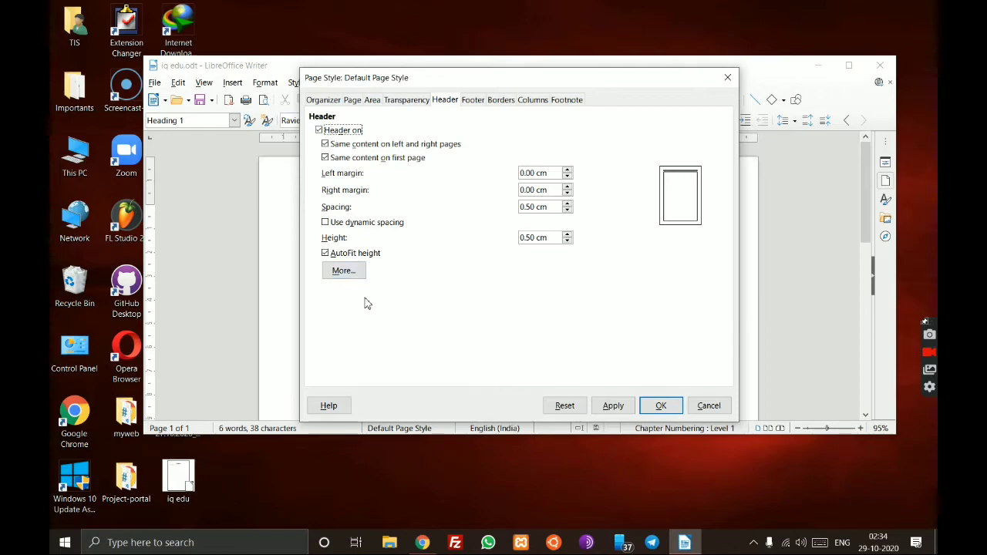
- Give the header top-and-bottom borders after trying the other border presets
click(352, 270)
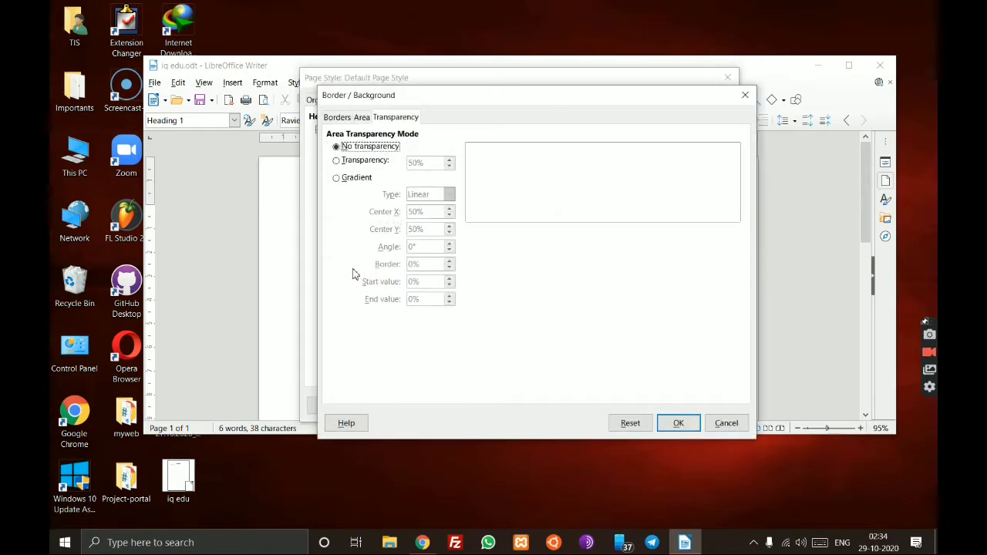
click(337, 121)
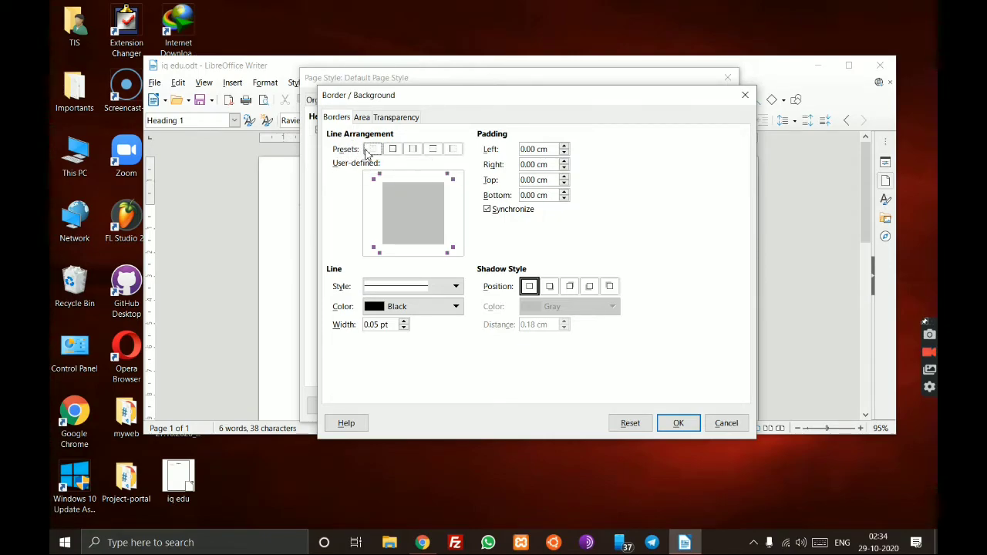
click(391, 150)
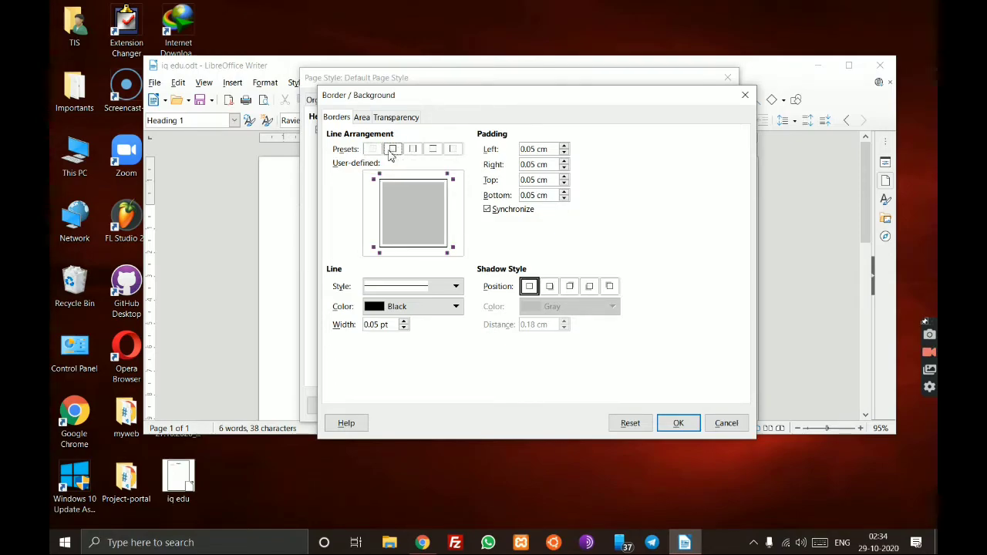
click(411, 152)
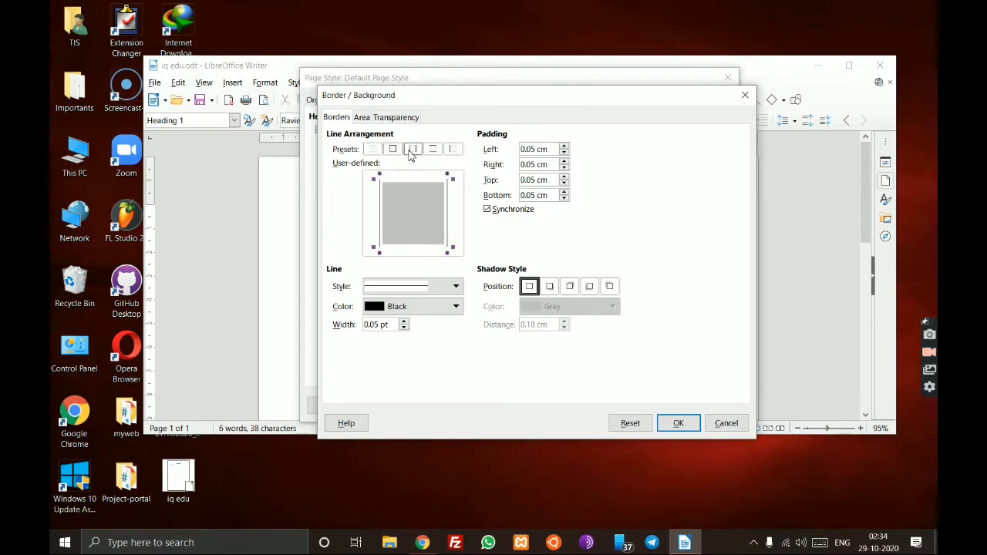
click(433, 150)
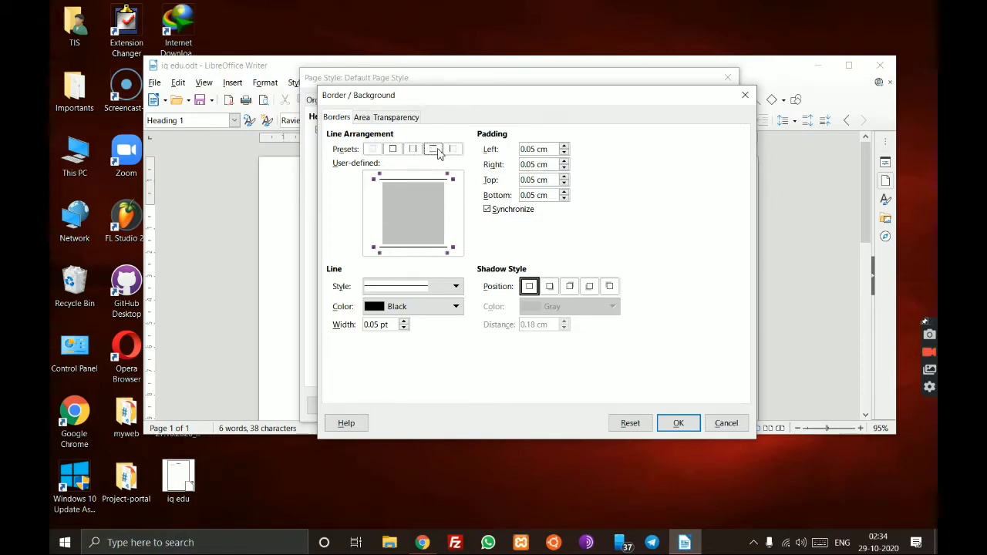
click(451, 149)
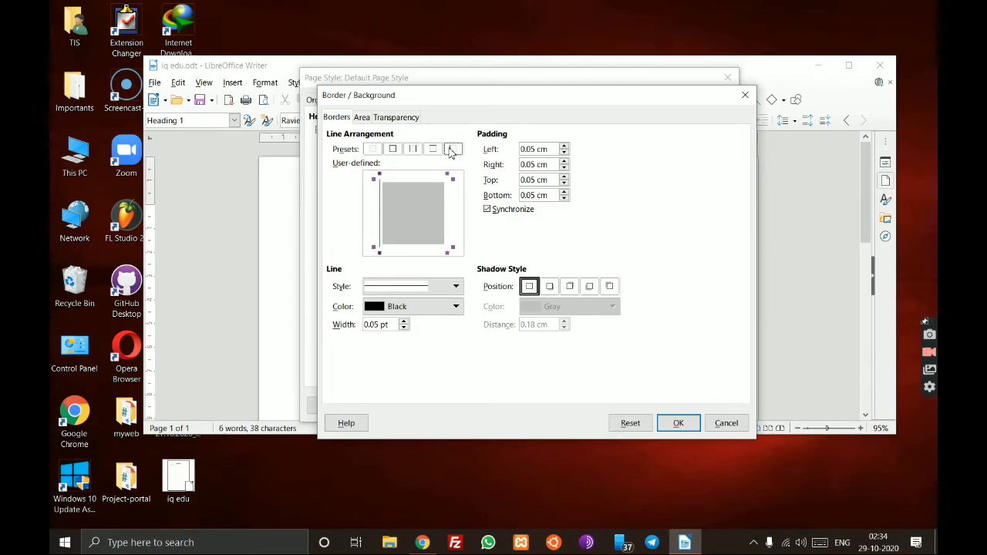
click(437, 154)
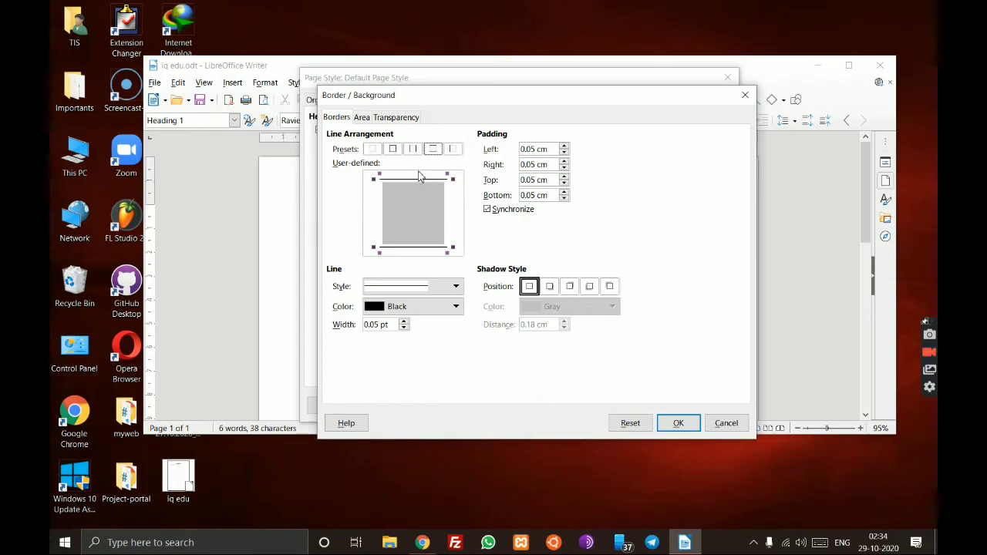
- Switch the header border to a different line style, keeping it black
click(384, 286)
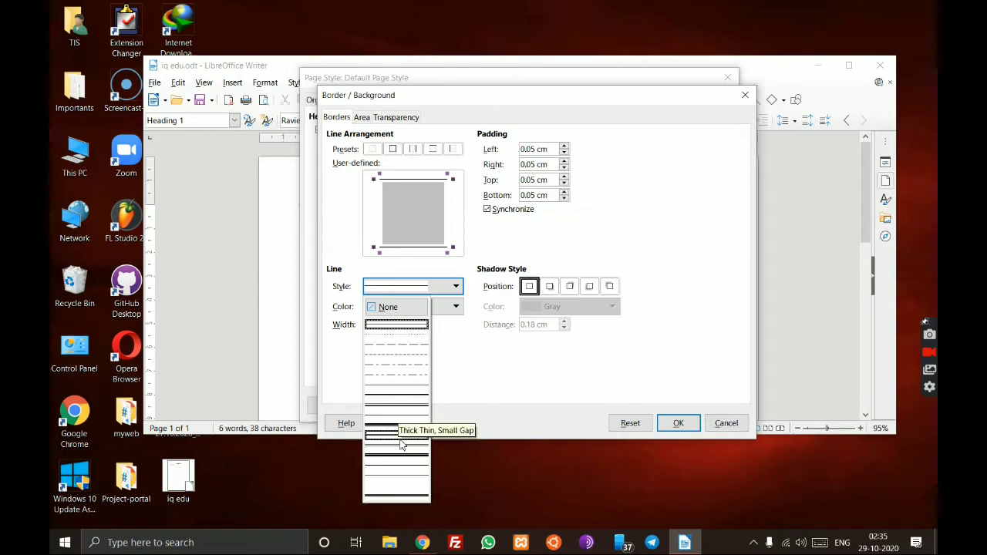
click(412, 488)
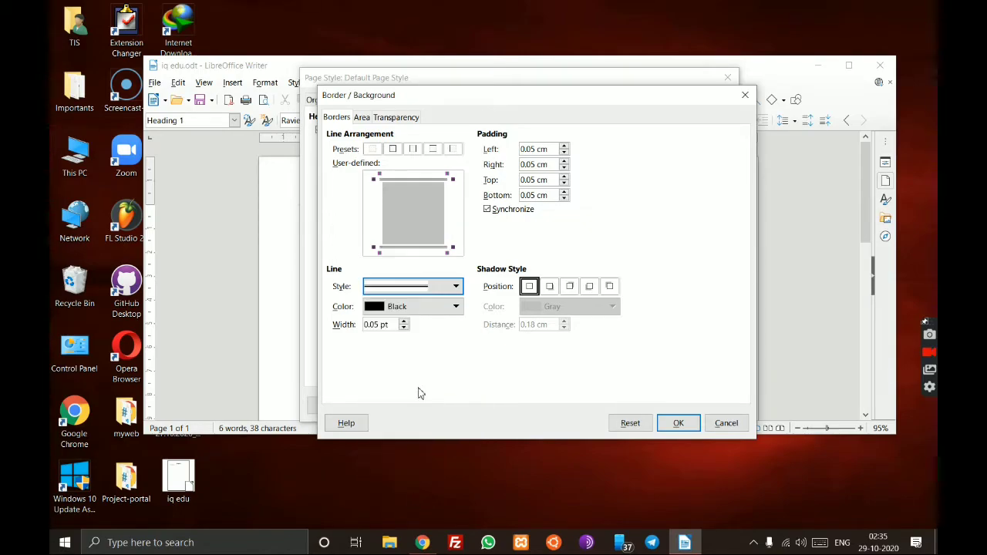
click(448, 307)
click(447, 307)
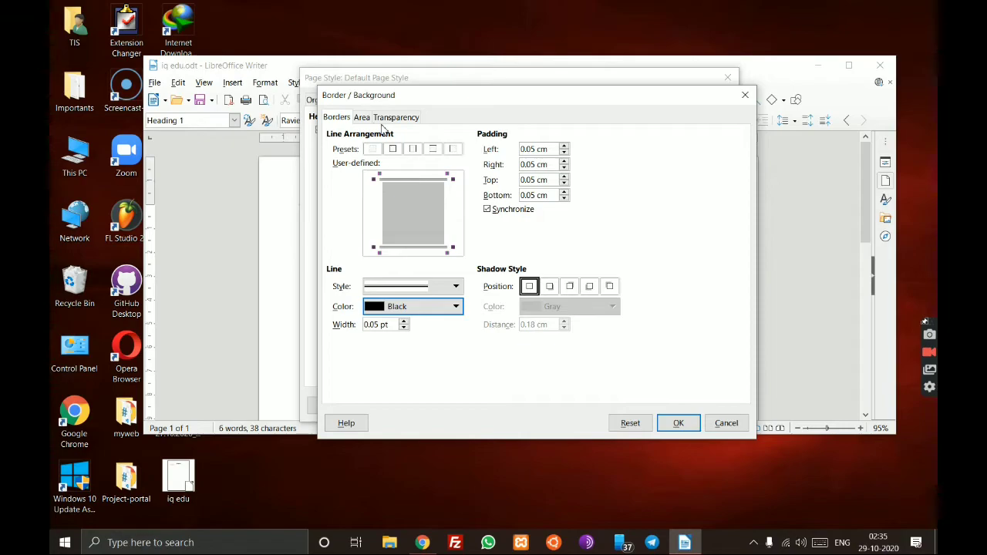
click(362, 119)
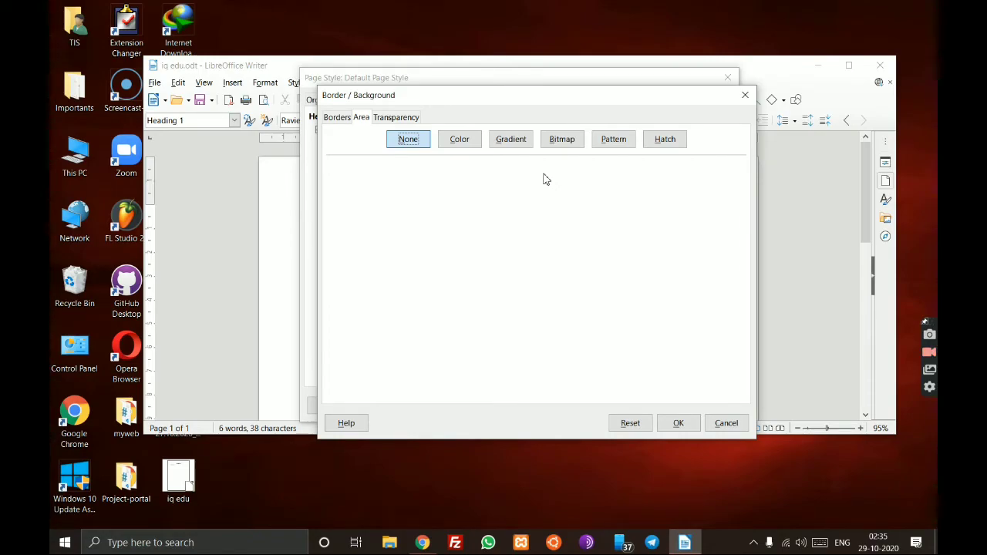
- Fill the header background with the gold-to-yellow radial gradient, after previewing other presets, and confirm
click(506, 148)
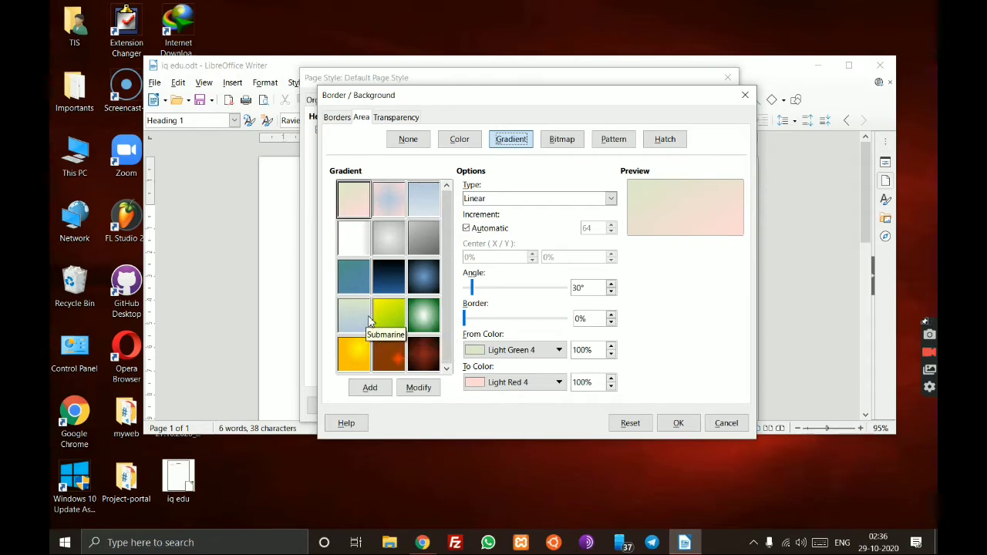
click(391, 202)
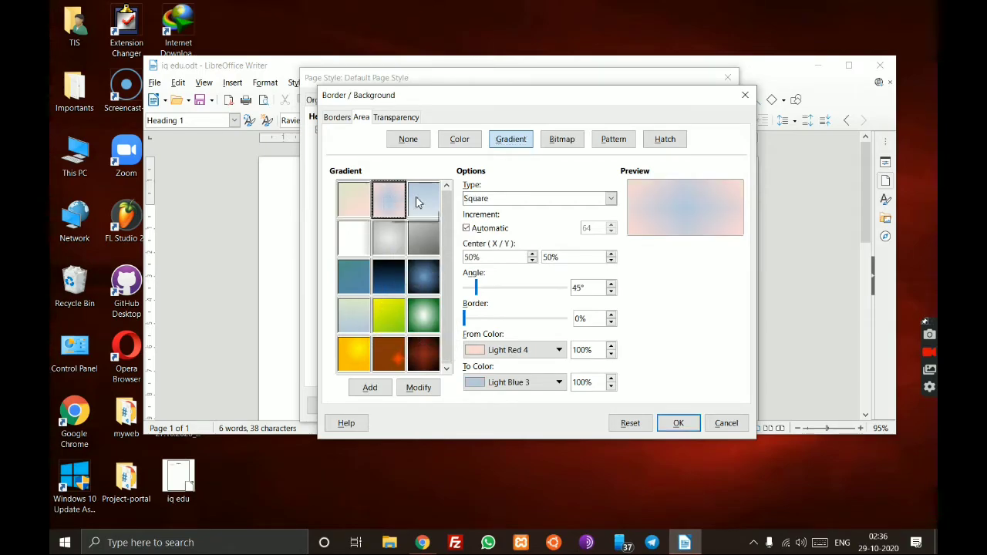
click(424, 198)
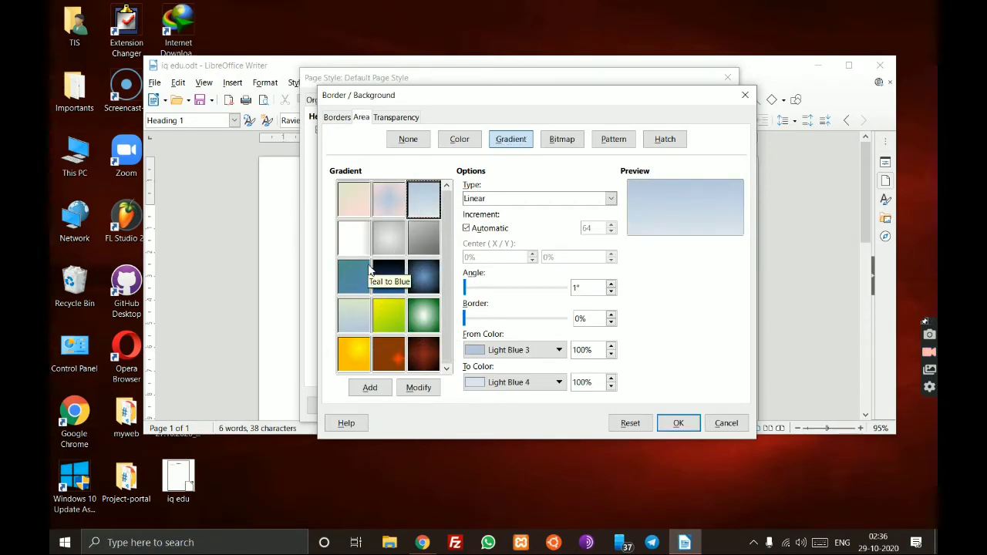
click(397, 236)
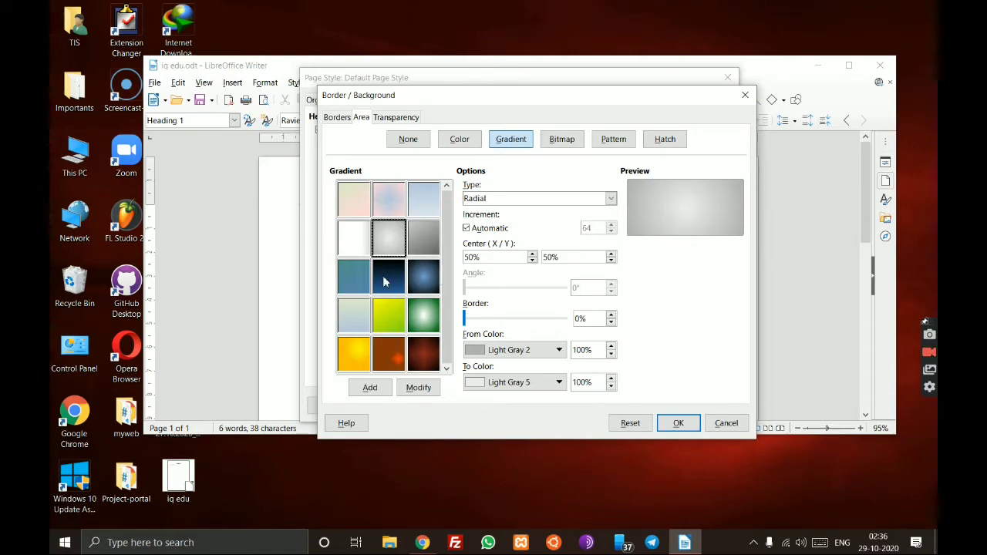
click(354, 356)
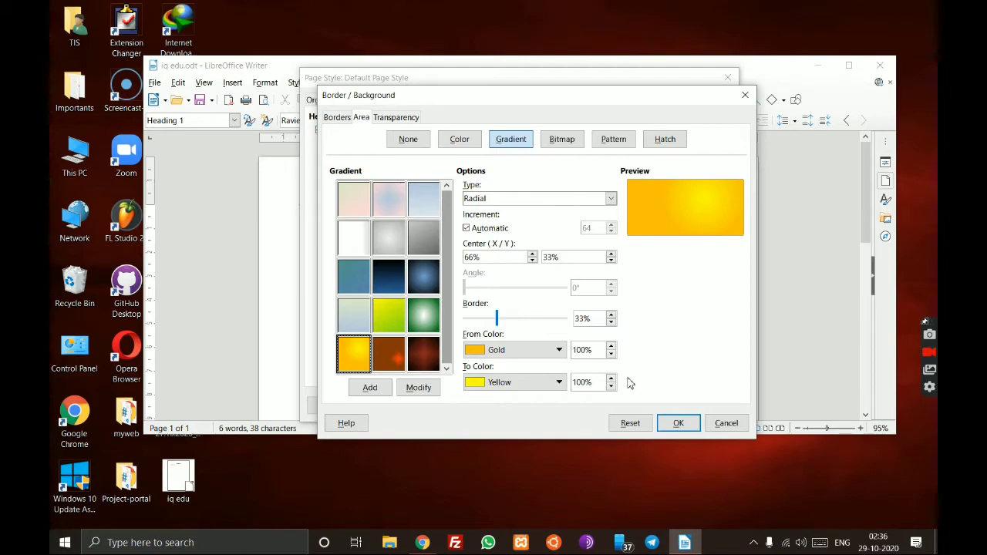
click(678, 424)
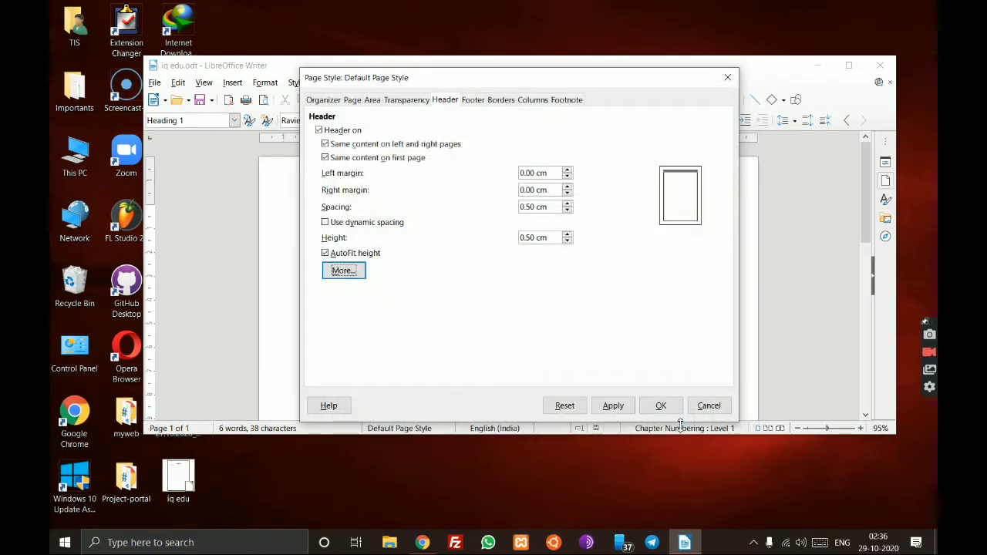
- Raise the header height a few steps and apply it, checking the banner on the page
click(616, 406)
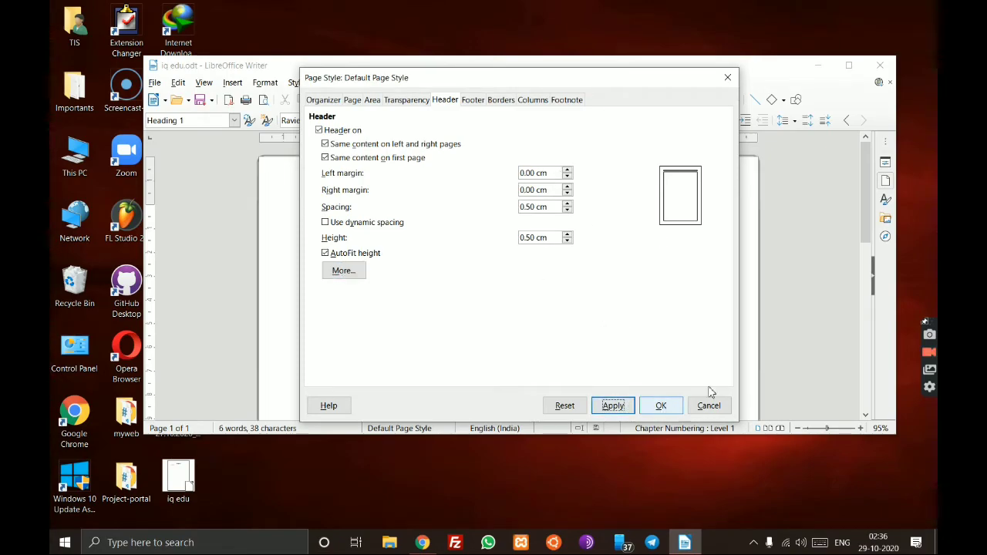
drag(670, 88, 654, 350)
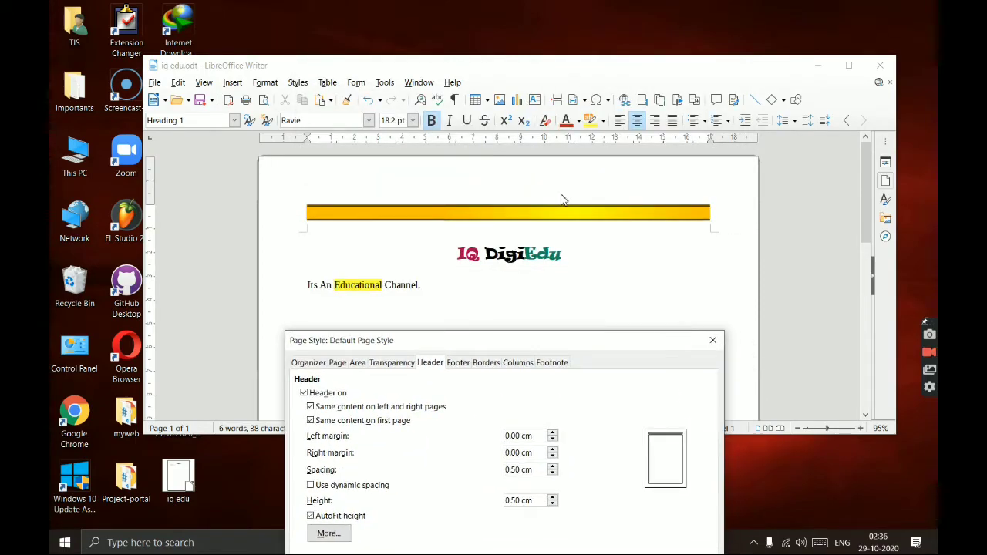
drag(579, 347, 679, 300)
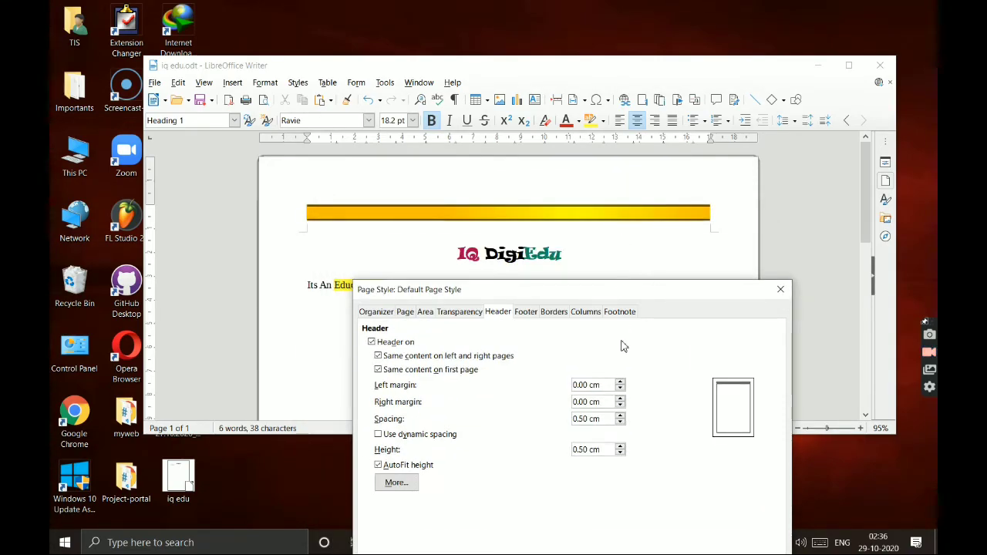
click(621, 446)
click(622, 446)
click(622, 446)
click(621, 446)
click(622, 447)
click(621, 446)
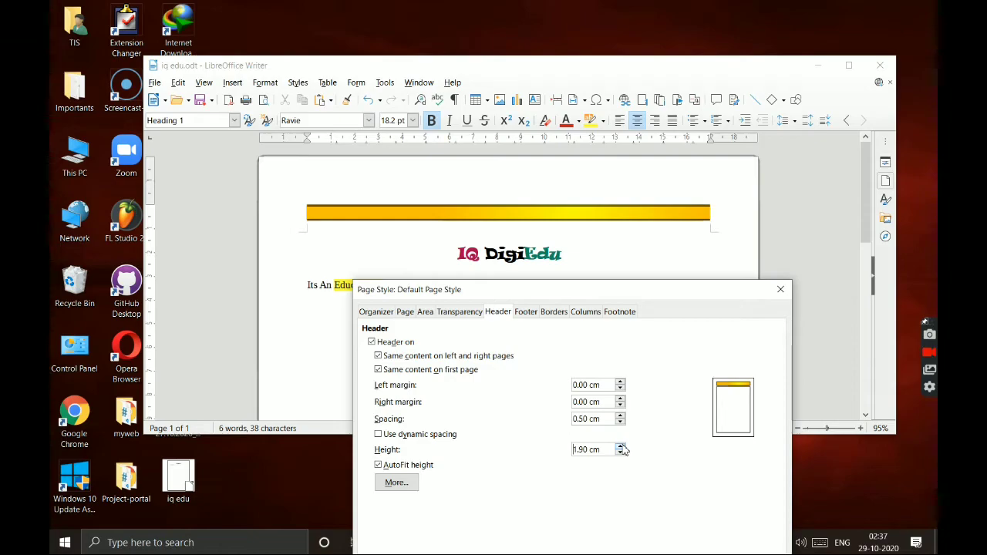
drag(656, 293, 673, 142)
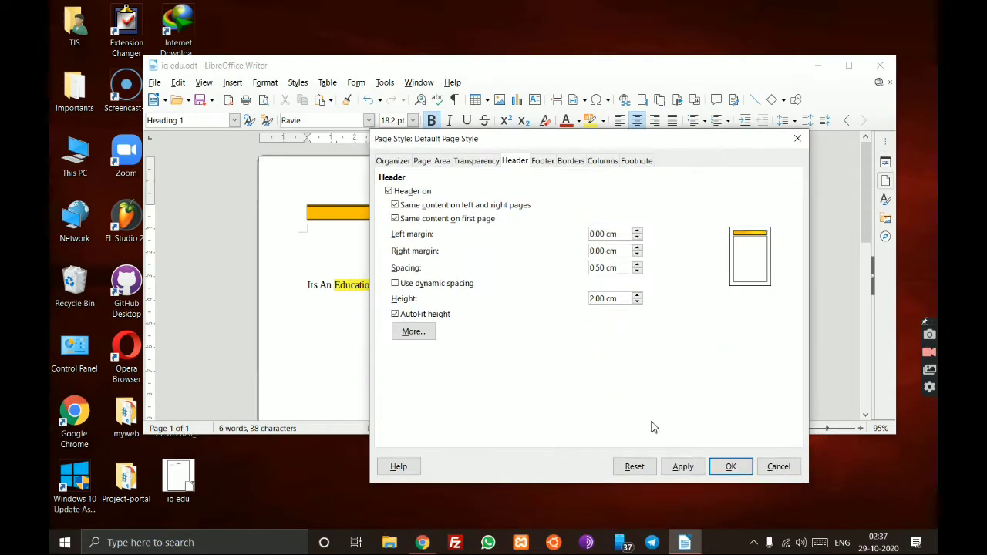
click(683, 466)
drag(679, 145, 645, 174)
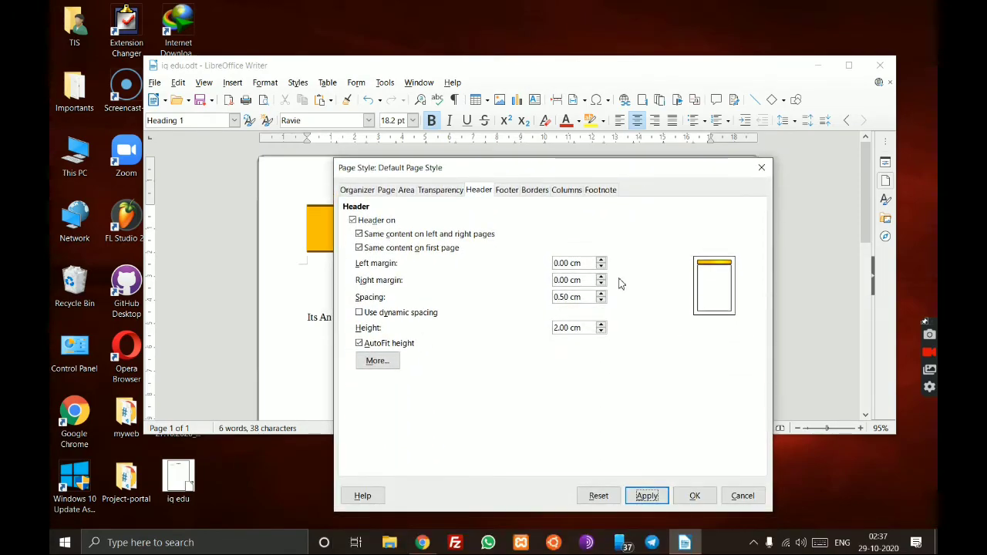
- Increase the header height to 2.50 cm, apply it, and close the page style settings
click(601, 324)
click(601, 325)
click(602, 324)
click(601, 325)
click(601, 324)
click(655, 495)
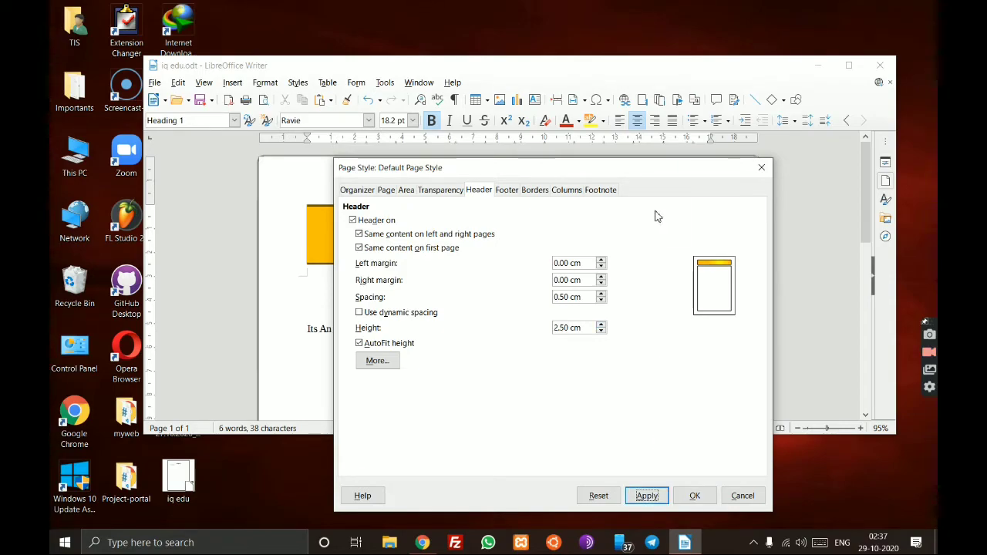
drag(668, 173, 703, 128)
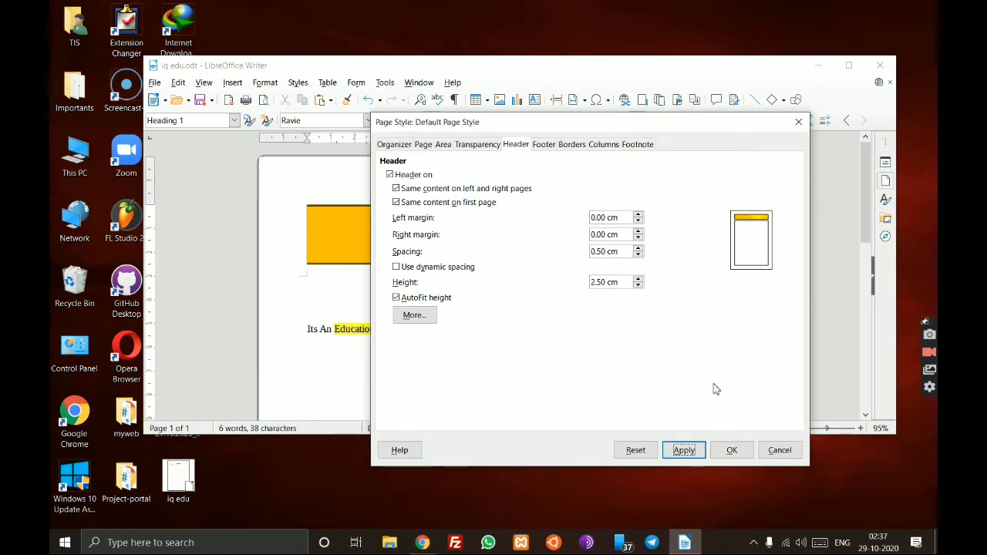
click(731, 451)
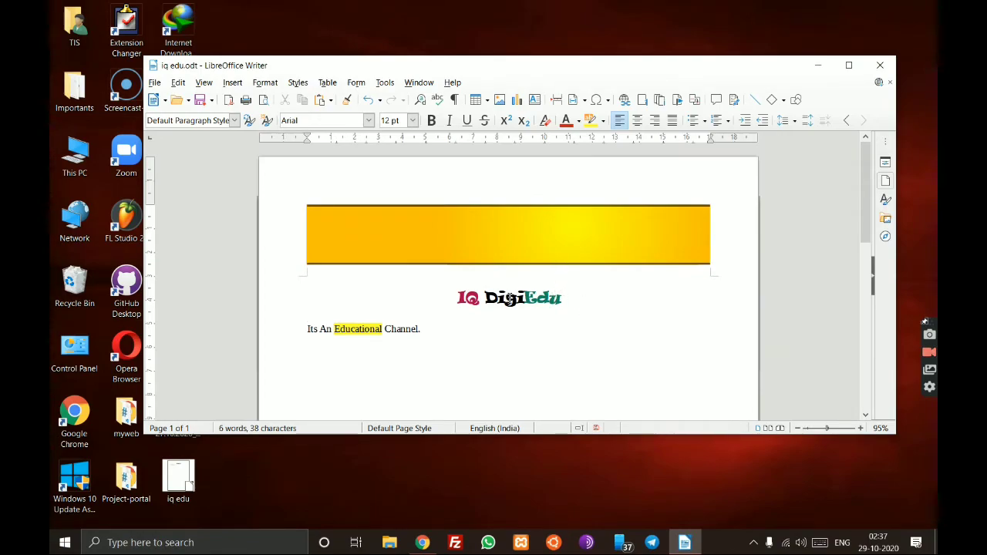
click(478, 235)
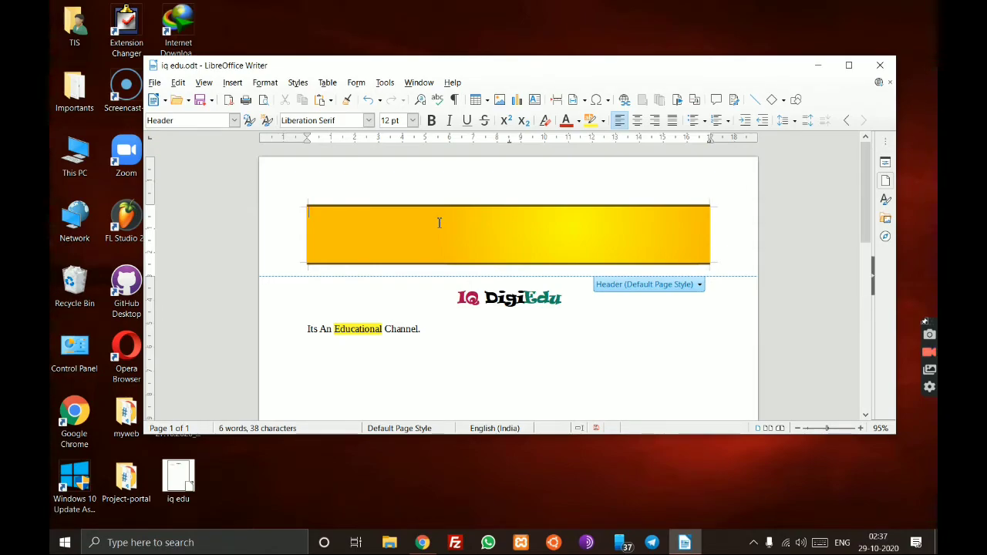
- Type 'IQ DigiEdu' in the header banner and select it
click(509, 353)
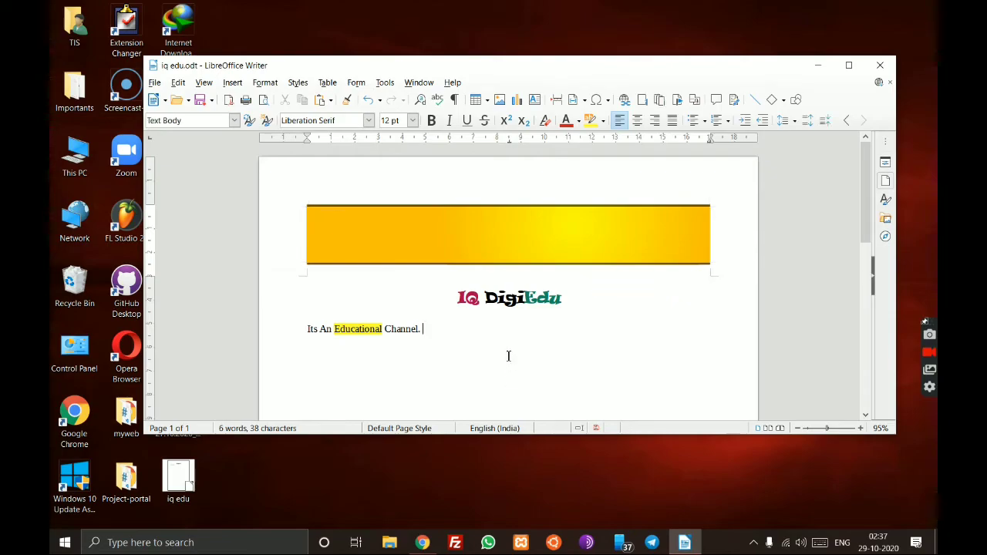
click(470, 218)
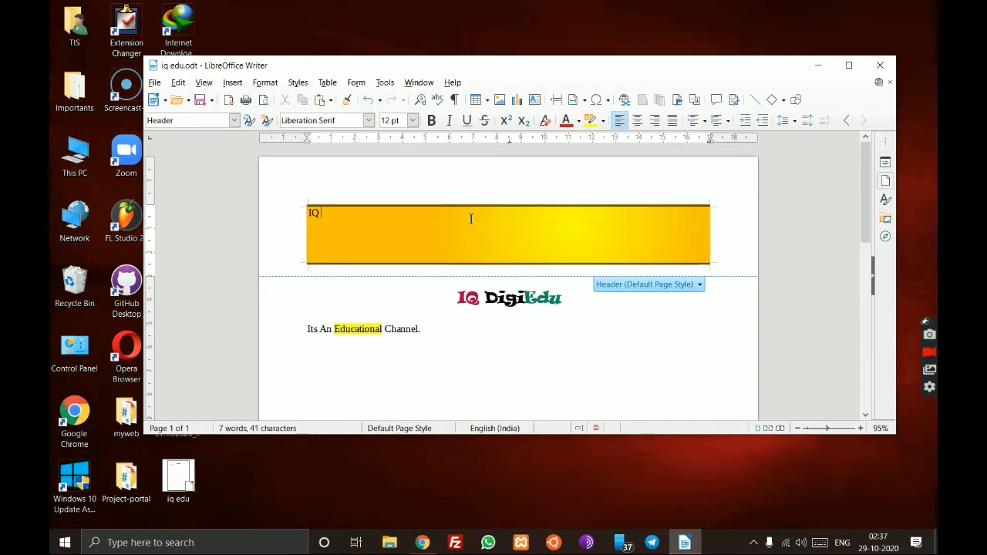
text(igiEdu)
drag(339, 218, 339, 218)
key(shift+Left)
key(shift+Left)
key(shift+Left)
key(shift+Left)
key(shift+Left)
- Enlarge the header text through 24, 32 and 40 pt to 60 pt
click(413, 120)
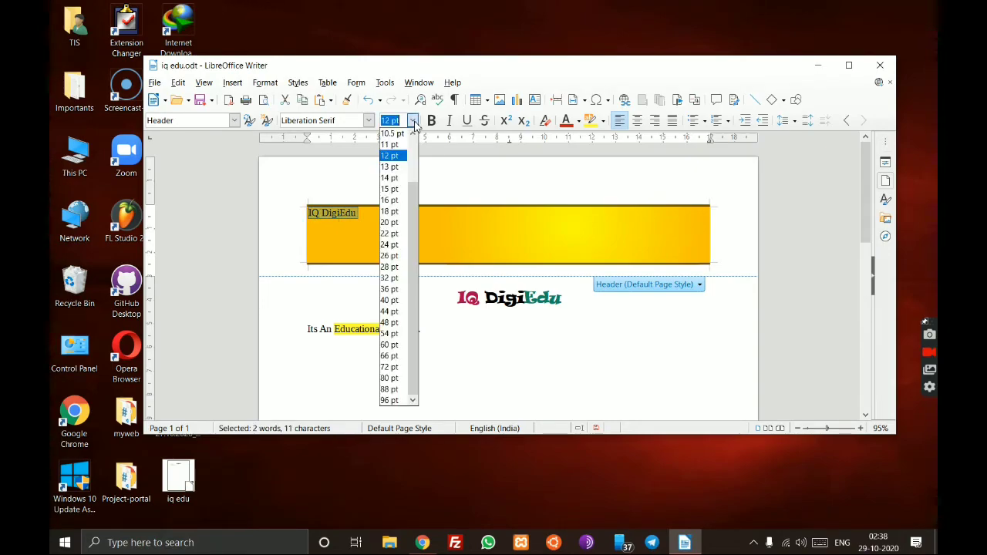
click(389, 246)
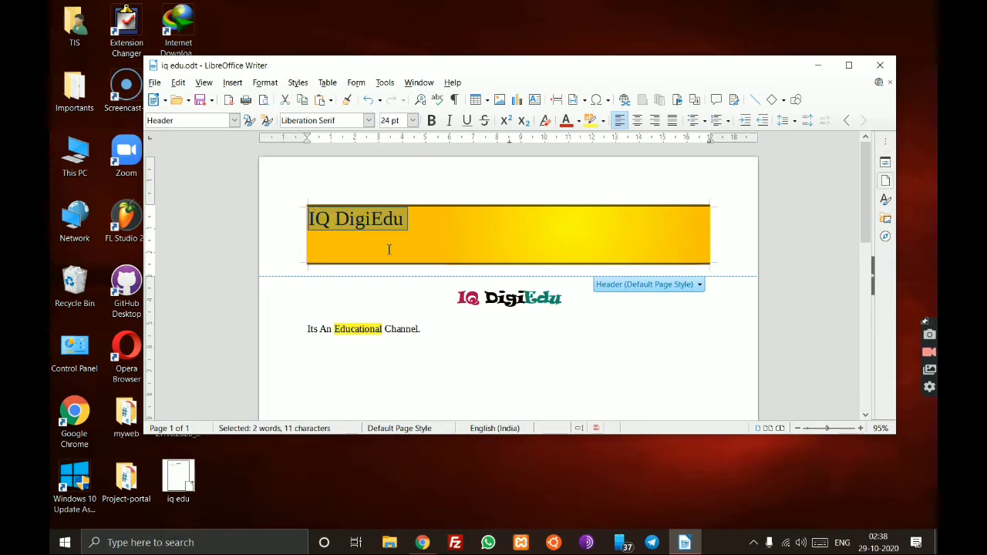
click(413, 121)
click(392, 277)
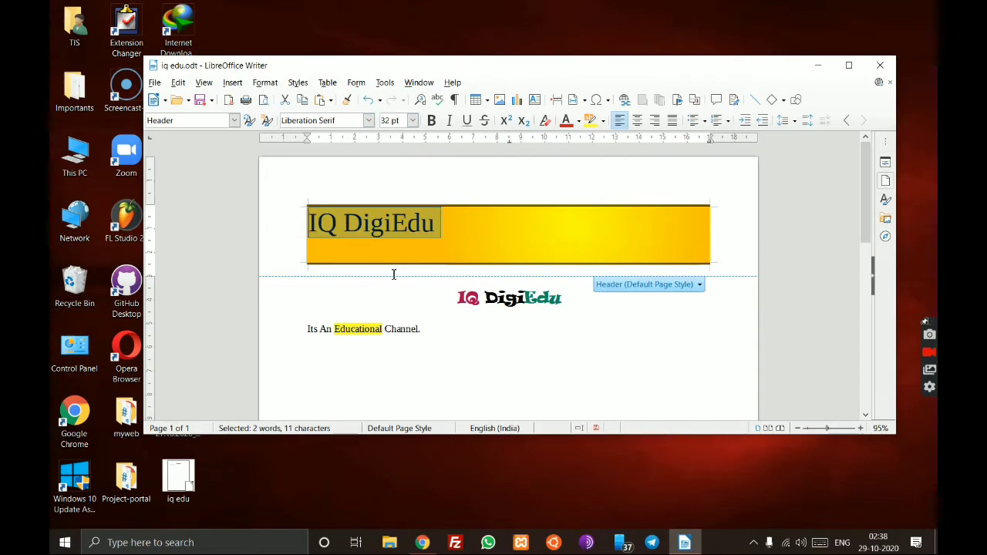
click(413, 120)
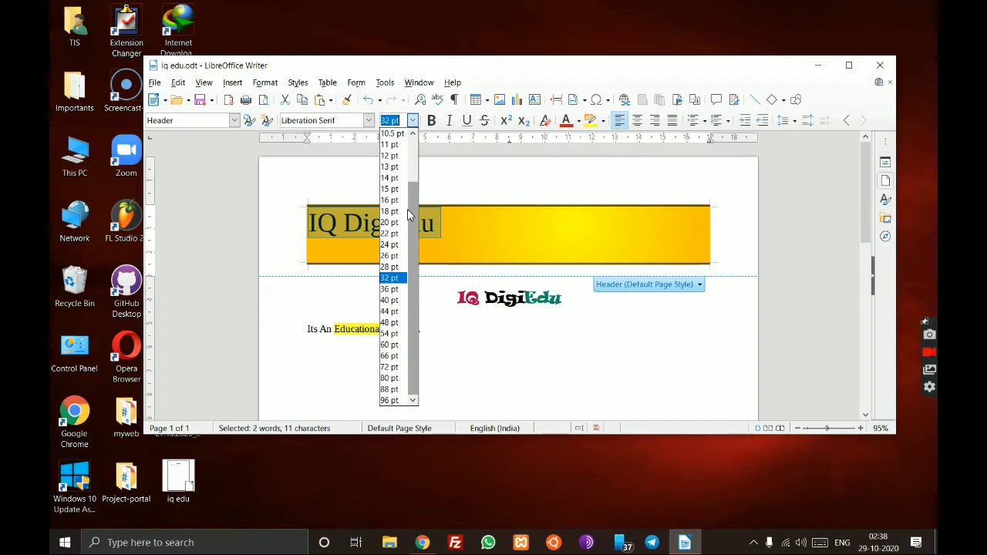
click(391, 299)
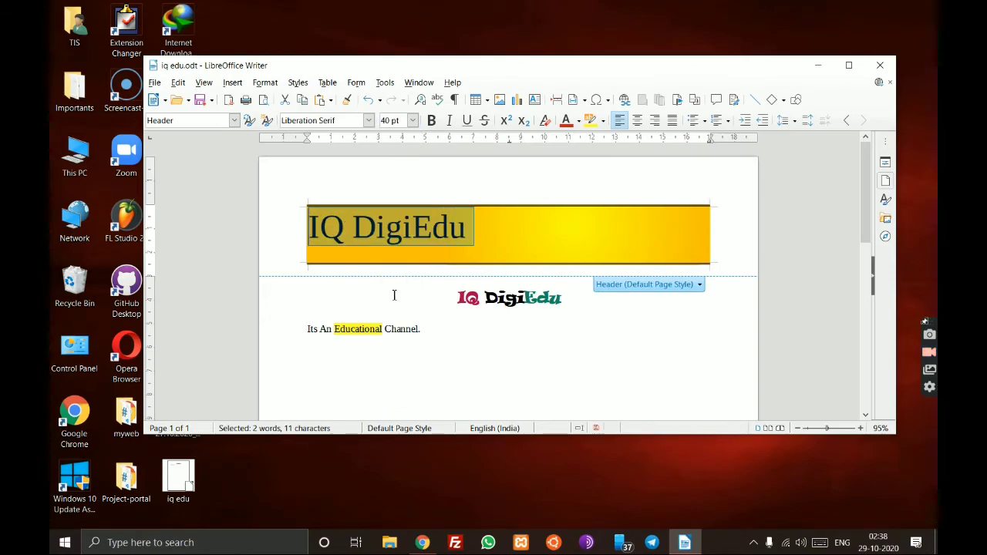
click(413, 120)
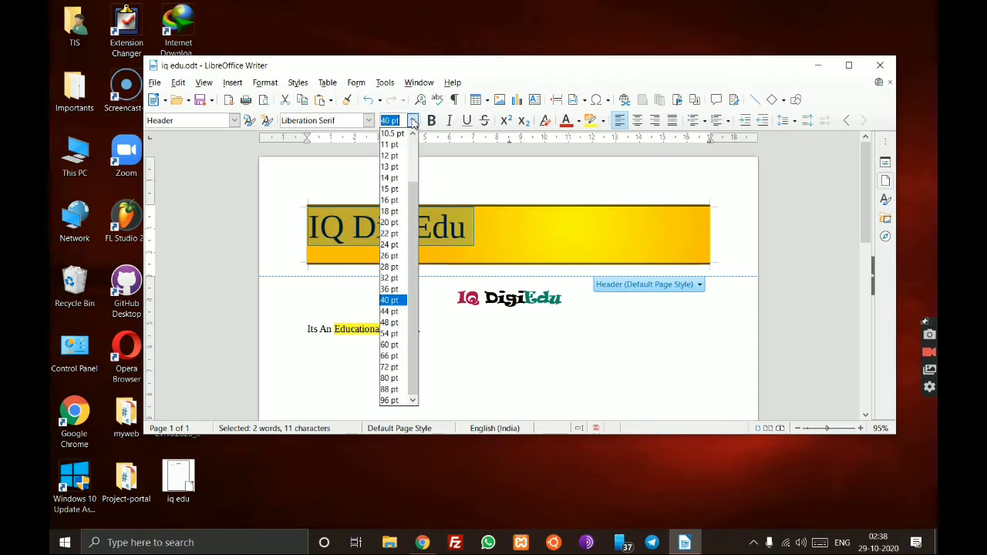
click(390, 344)
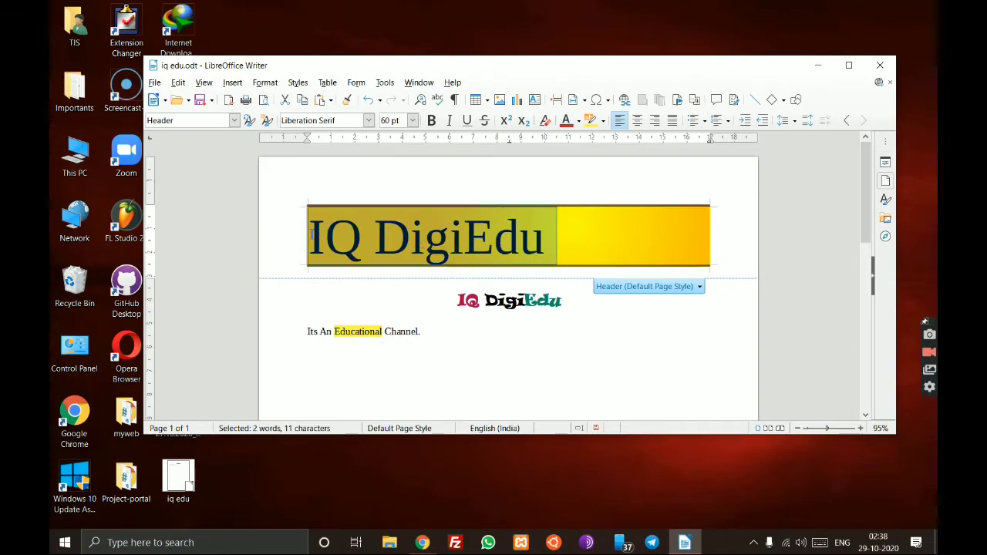
click(312, 234)
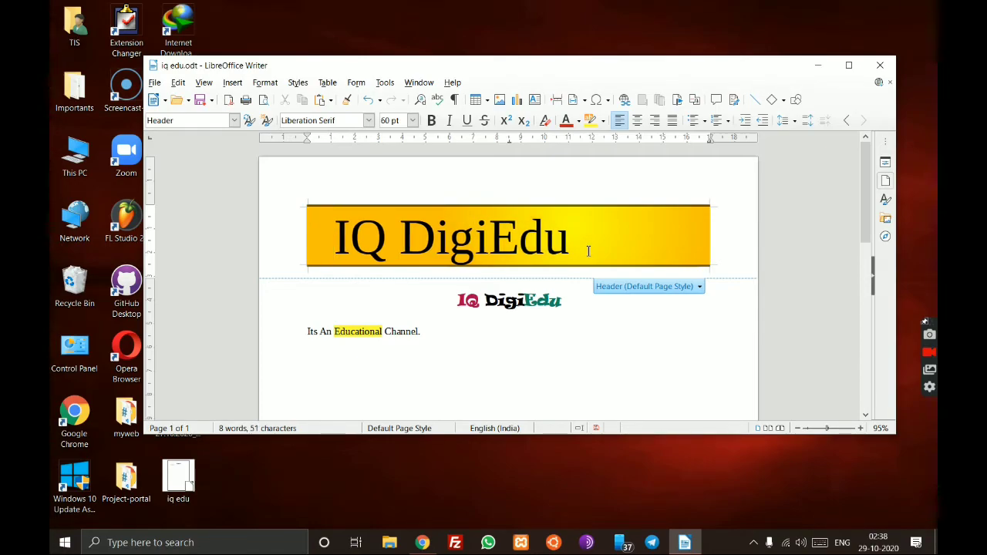
- Remove the leading spaces and centre IQ DigiEdu in the header banner
key(BackSpace)
key(BackSpace)
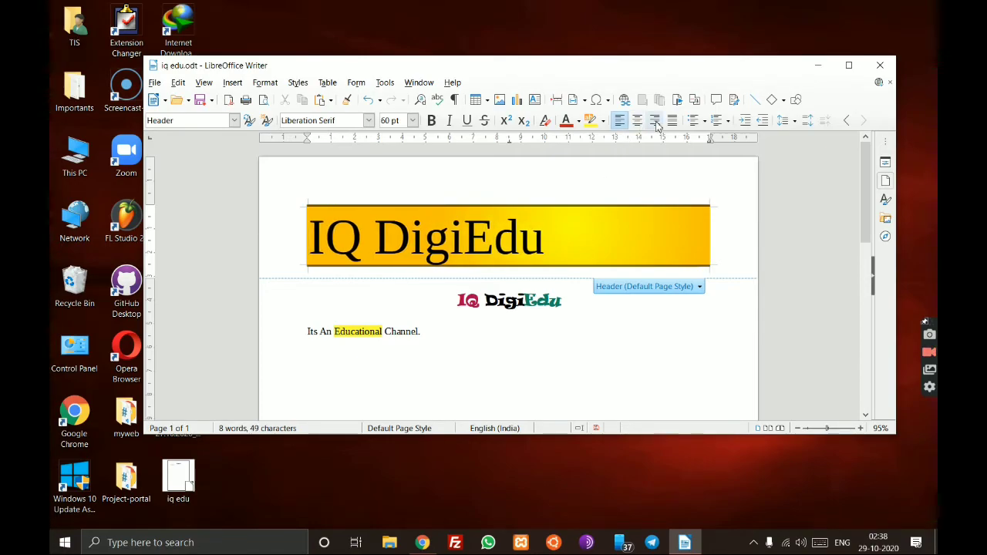
click(637, 121)
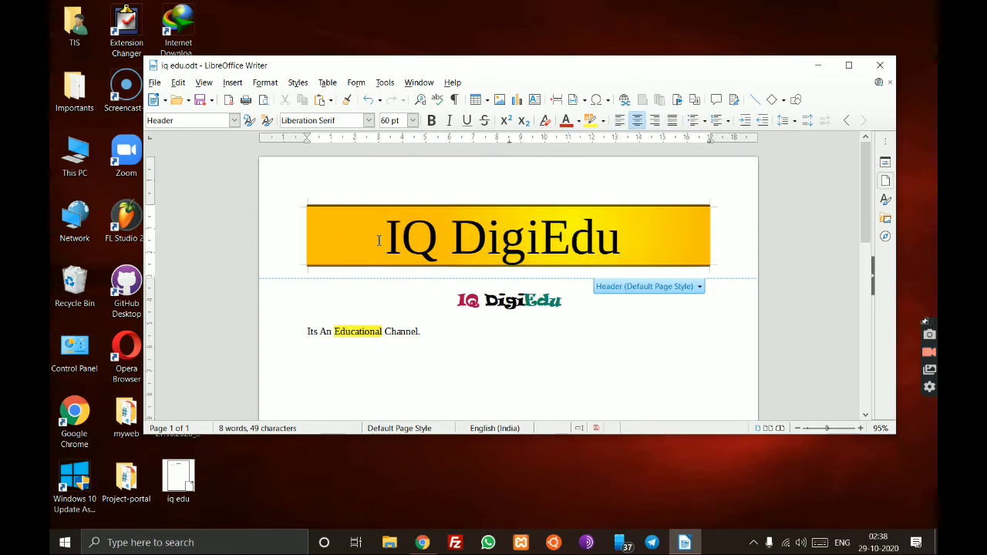
scroll(429, 275, down, 3)
scroll(429, 275, up, 3)
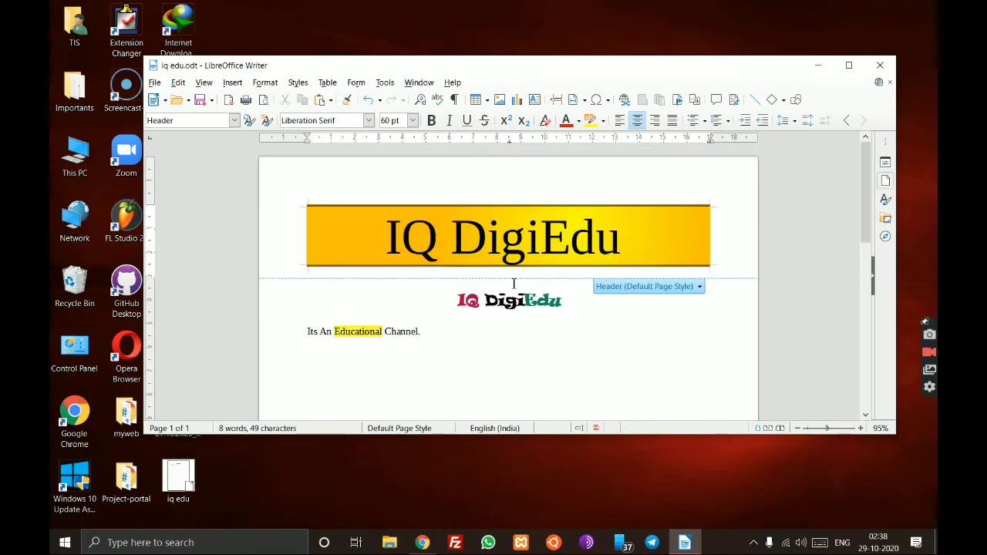
click(579, 315)
drag(571, 308, 455, 299)
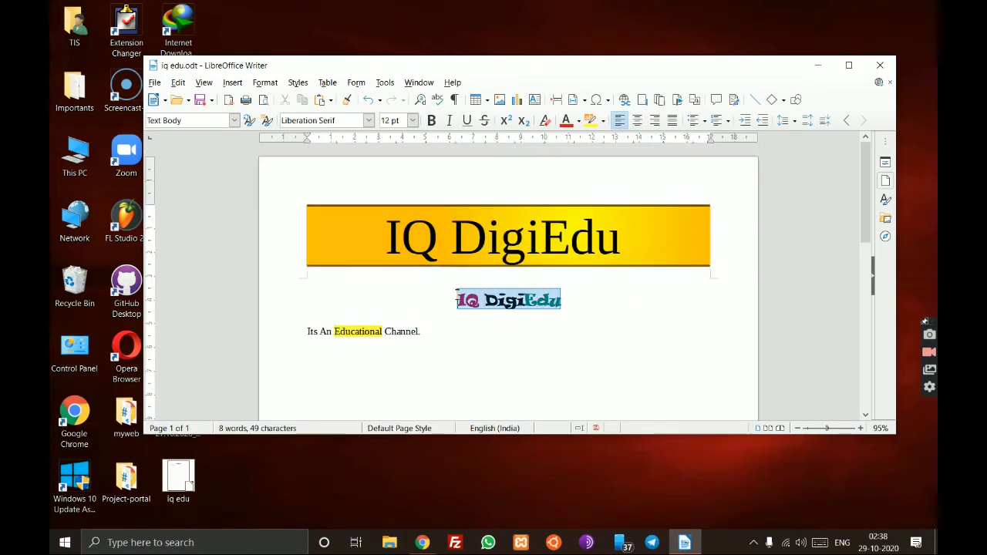
click(484, 345)
- Set the header title in Ravie and select the duplicate IQ DigiEdu body line
drag(620, 244, 385, 245)
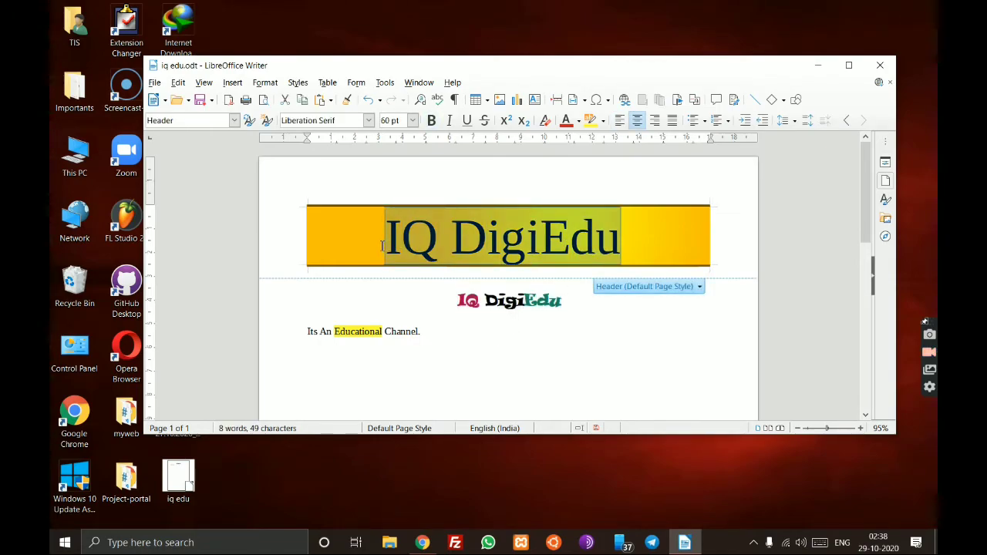
click(368, 120)
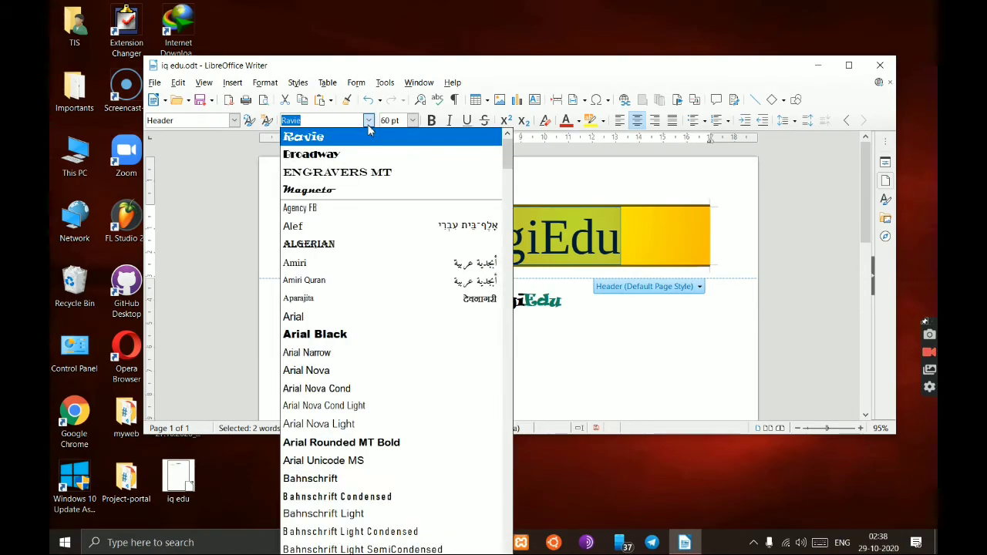
click(381, 140)
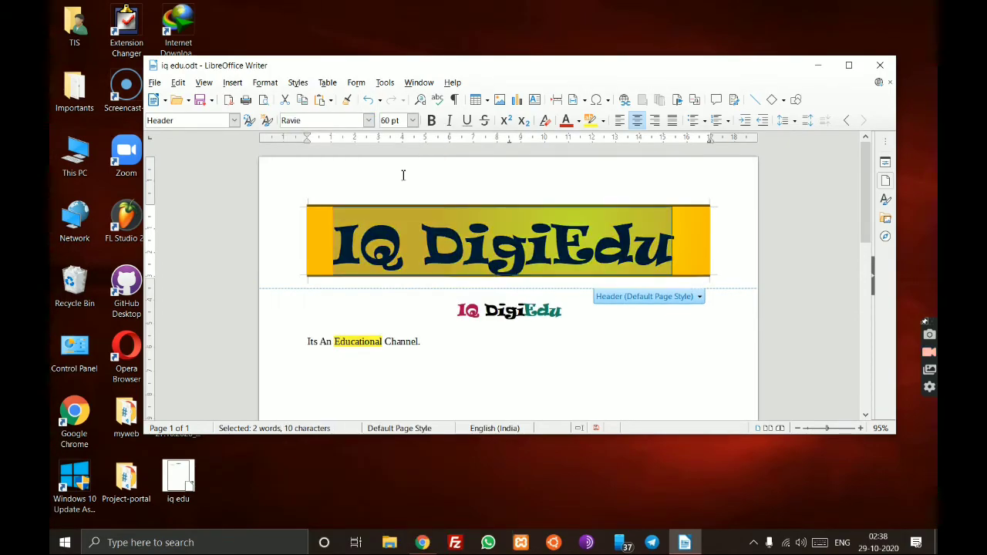
click(552, 358)
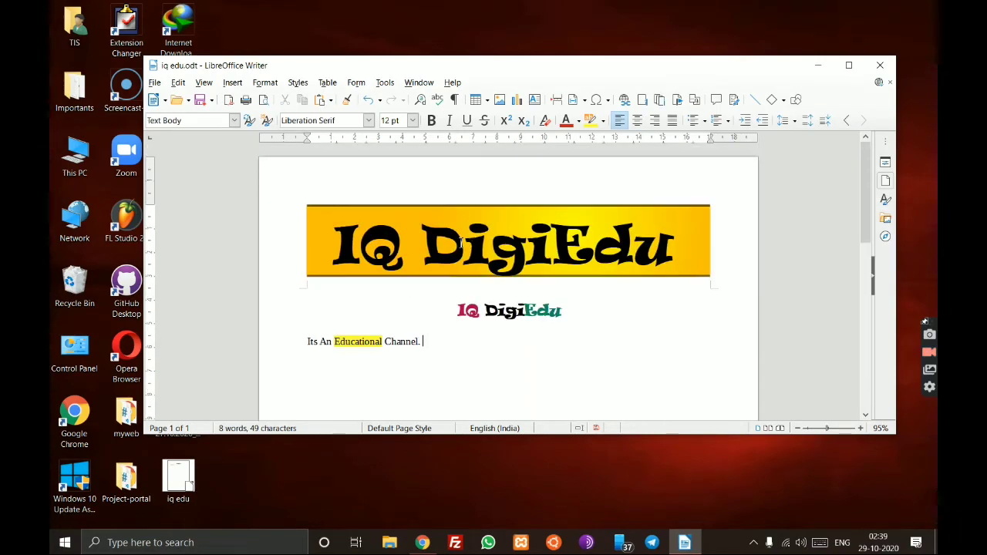
drag(570, 310, 459, 303)
- Delete the duplicate body line, save, and shrink the header title from 48 pt to 32 pt
key(Delete)
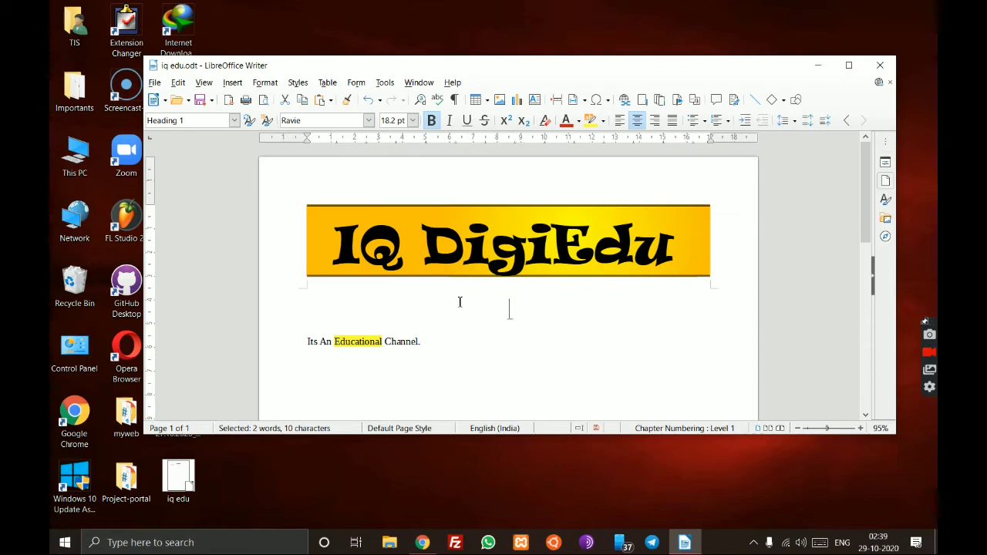
key(ctrl+s)
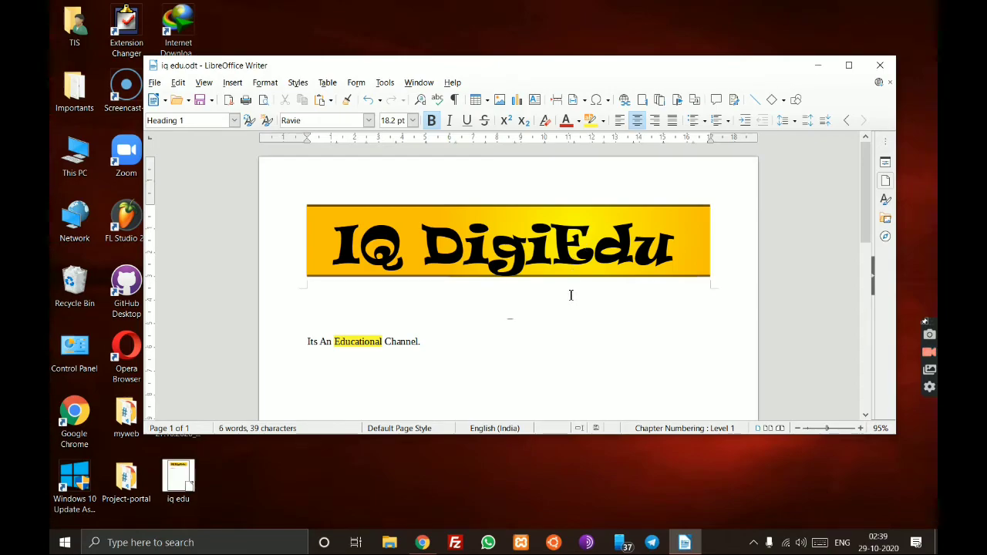
drag(675, 254, 332, 255)
click(413, 121)
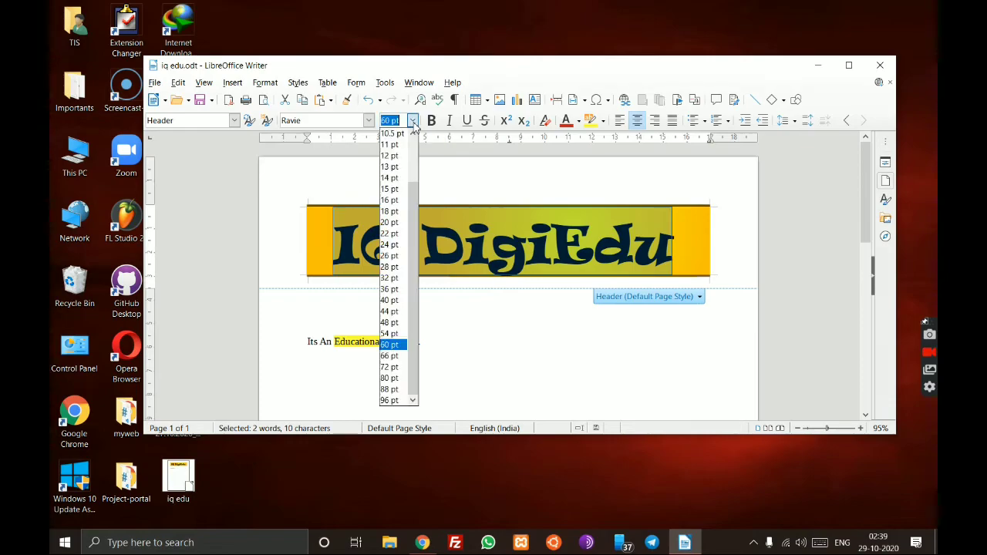
click(389, 323)
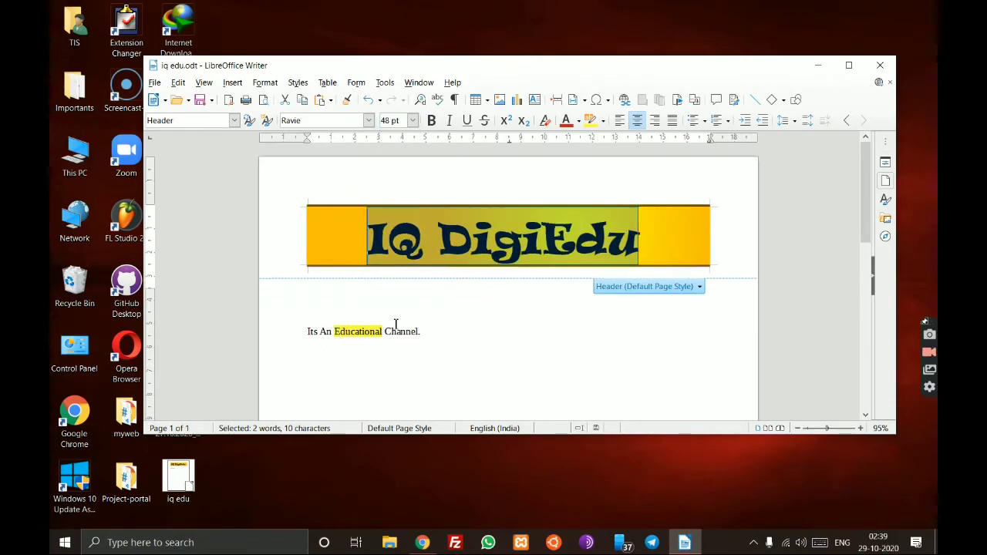
click(413, 120)
click(389, 278)
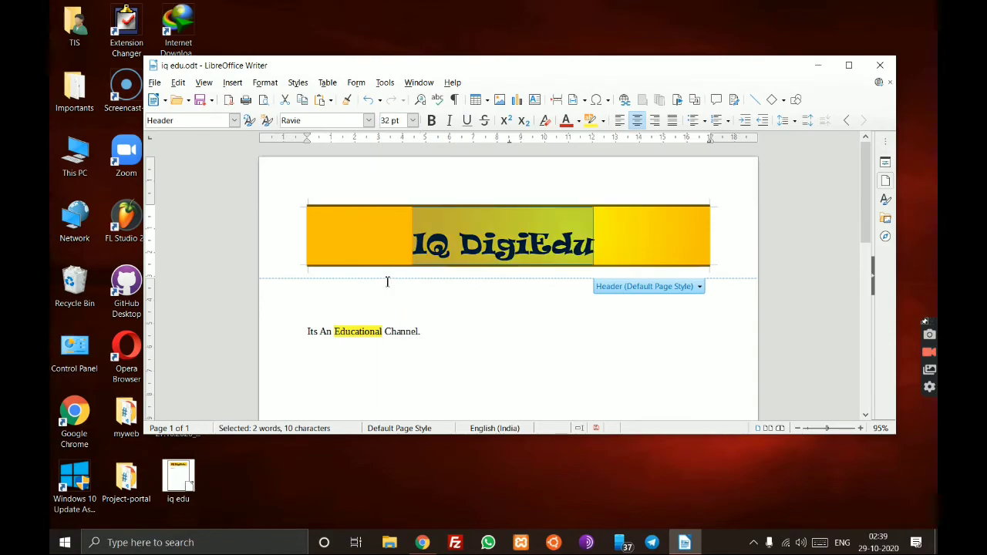
click(499, 316)
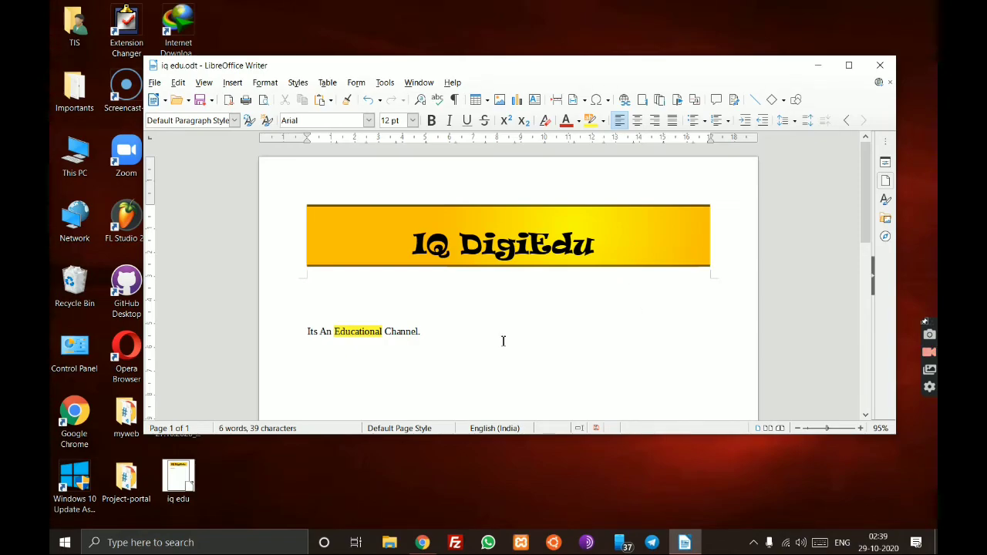
scroll(530, 331, down, 3)
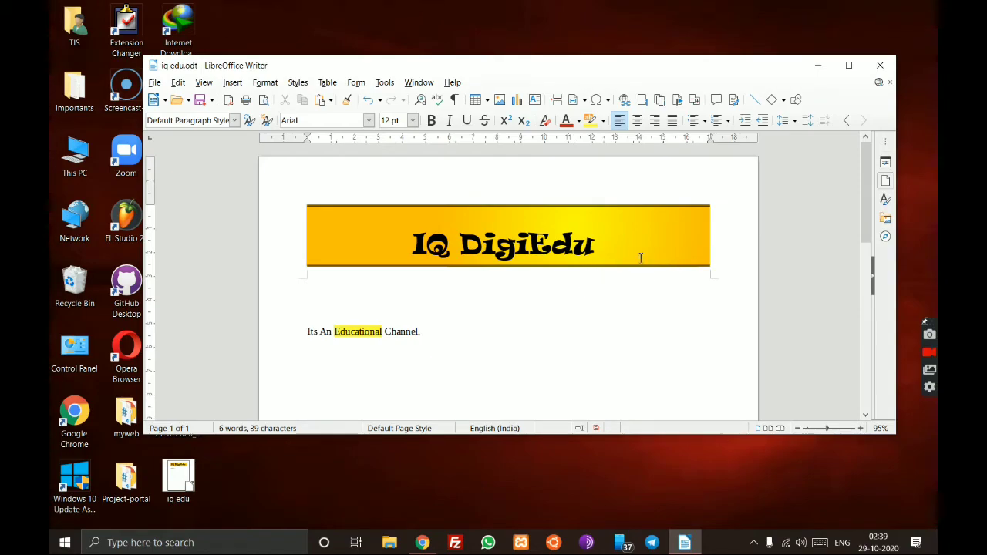
scroll(607, 236, down, 3)
scroll(595, 249, up, 3)
scroll(596, 248, down, 5)
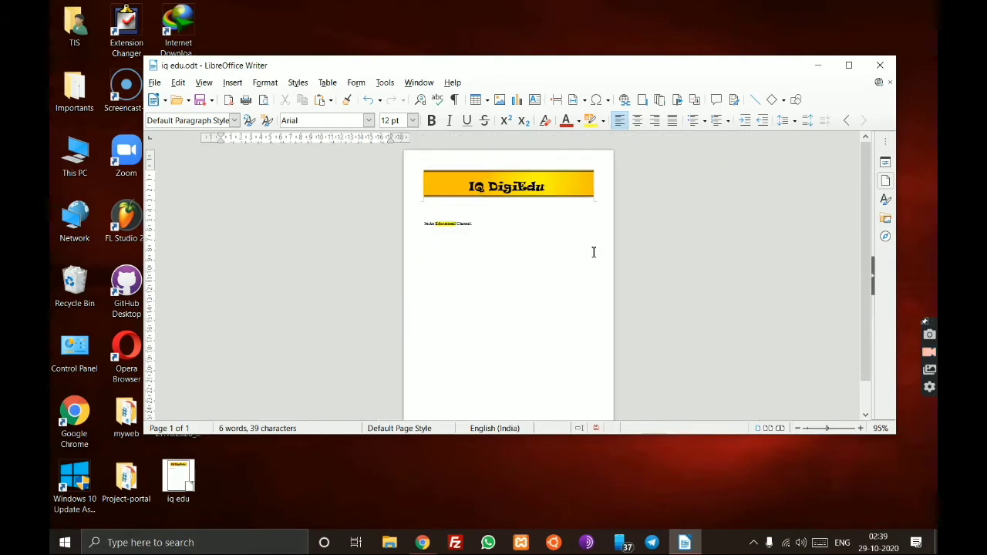
click(590, 249)
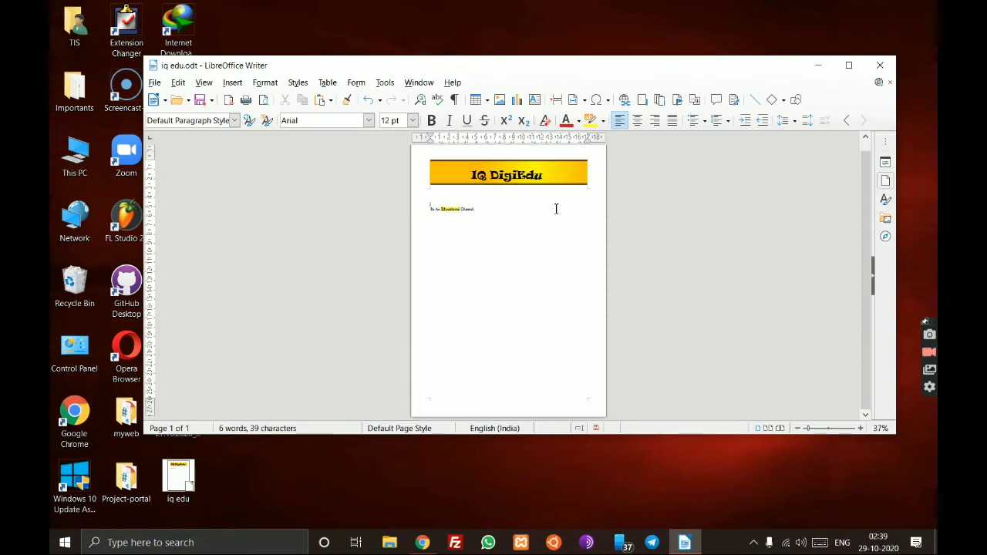
ctrl+scroll(555, 208, up, 7)
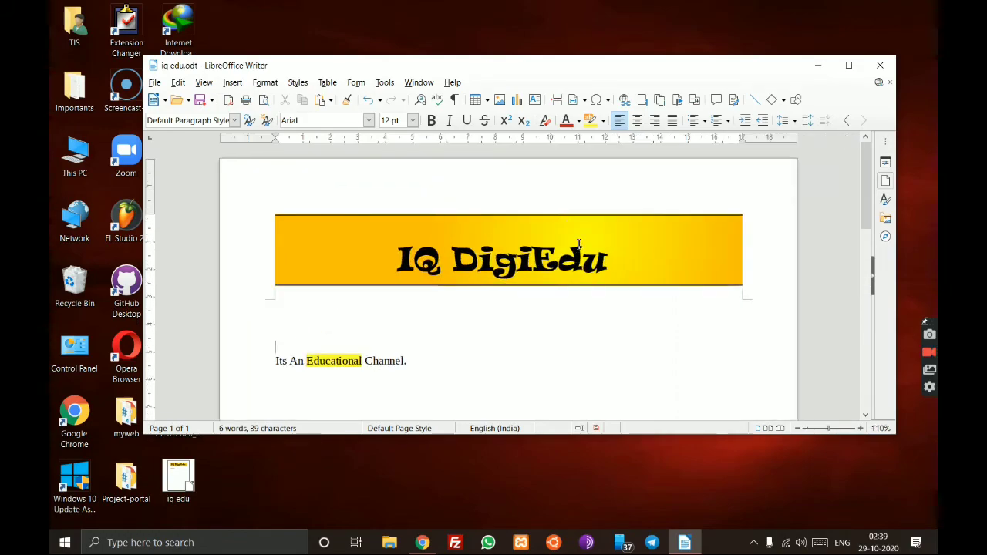
click(623, 260)
drag(623, 260, 395, 260)
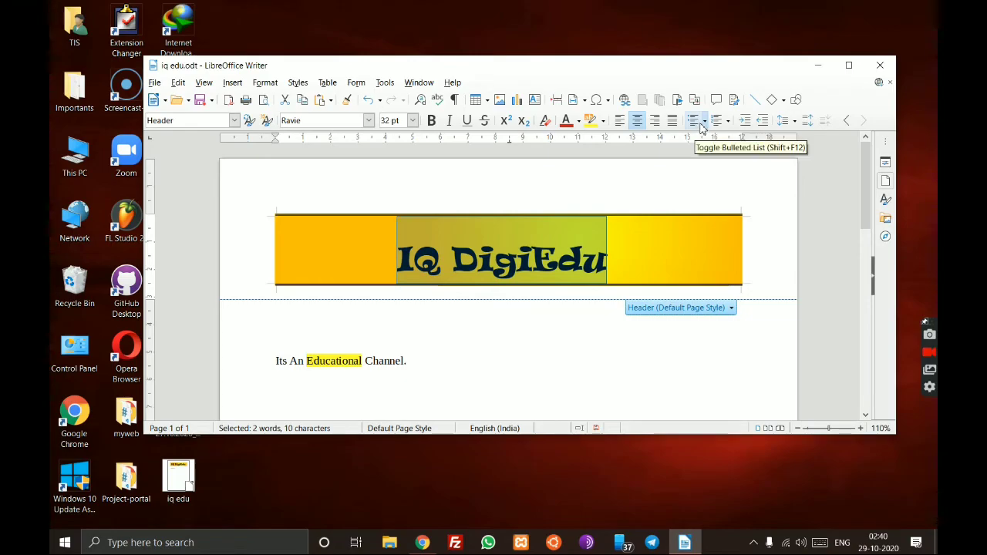
click(808, 122)
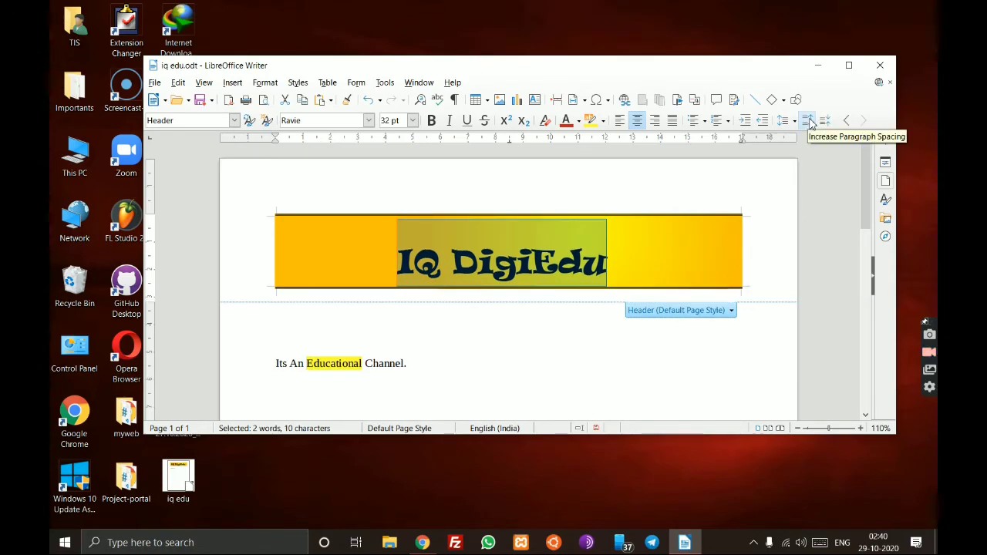
click(808, 122)
click(825, 121)
click(826, 125)
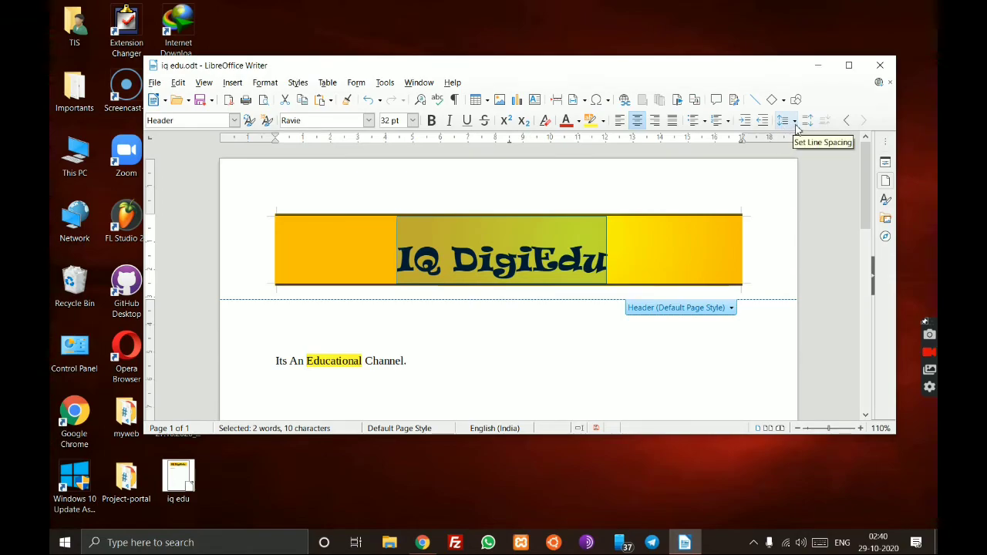
click(795, 125)
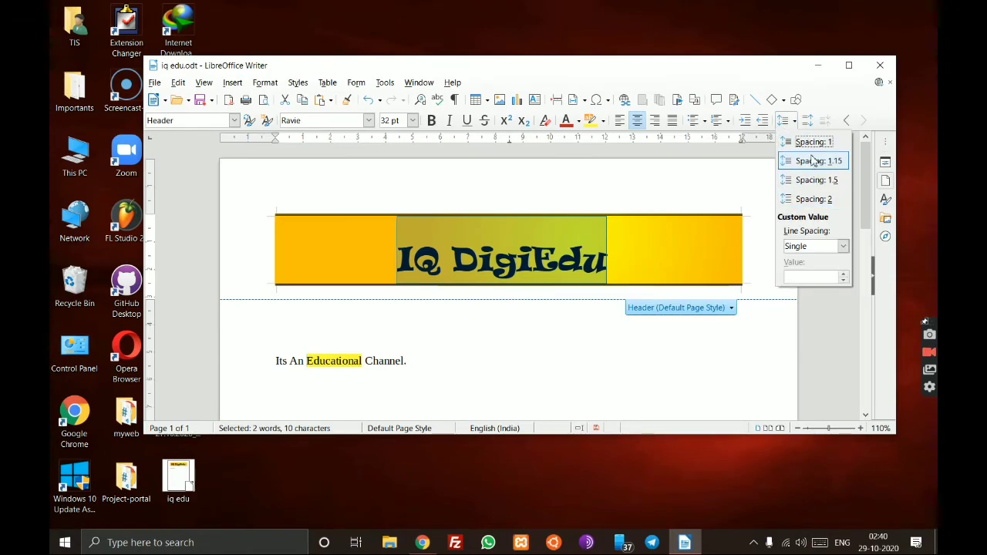
click(806, 141)
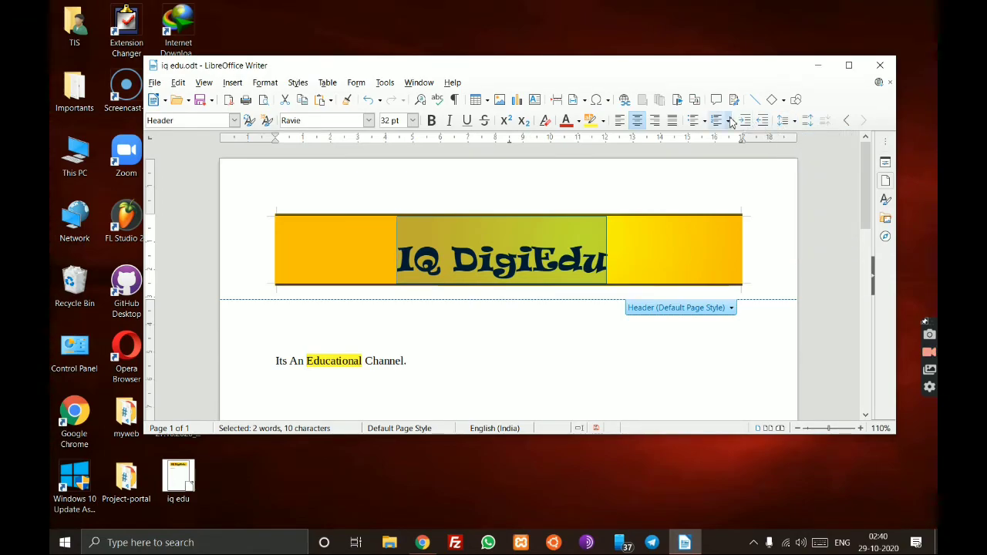
click(795, 125)
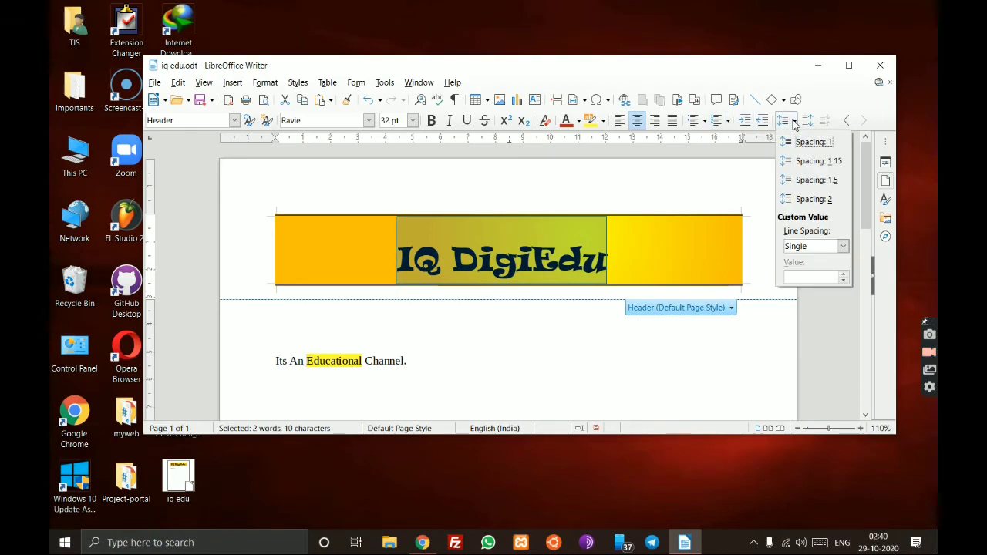
click(834, 163)
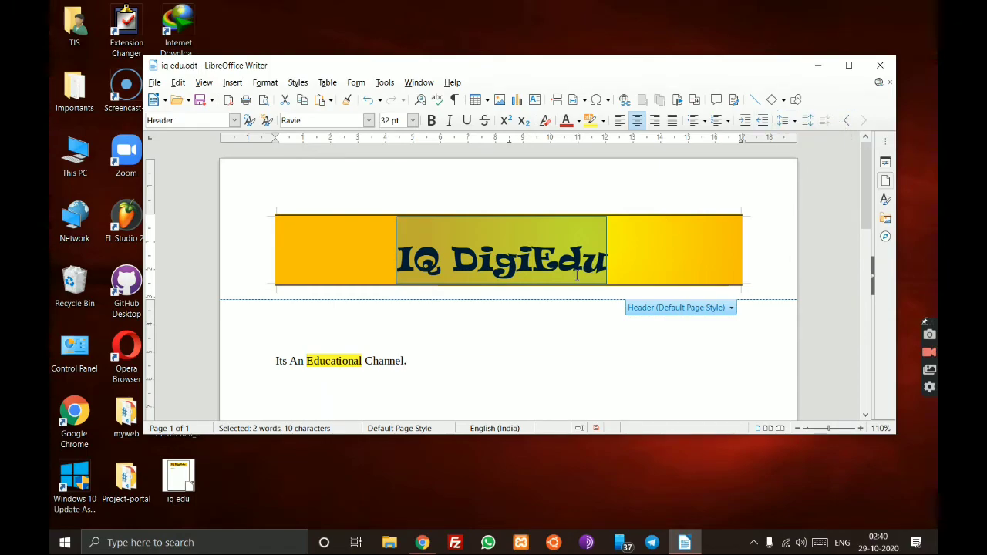
click(578, 222)
click(617, 255)
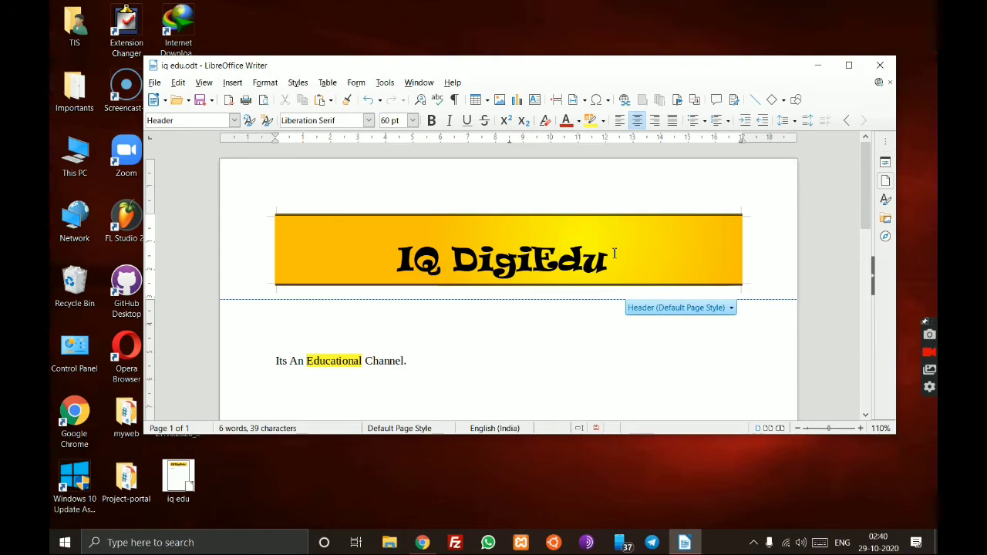
click(584, 344)
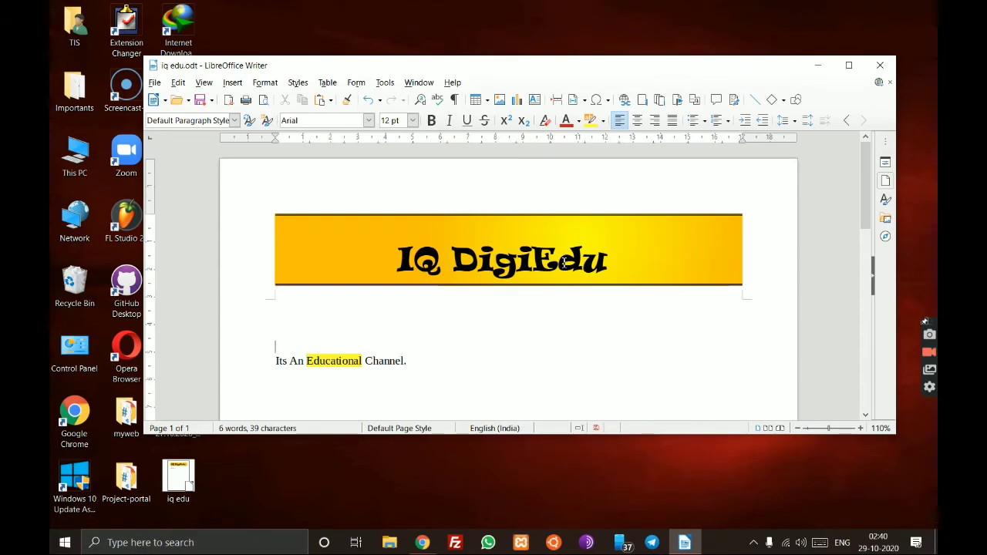
- Zoom out to show the whole page, then open the Format menu
scroll(564, 266, down, 6)
scroll(564, 270, up, 1)
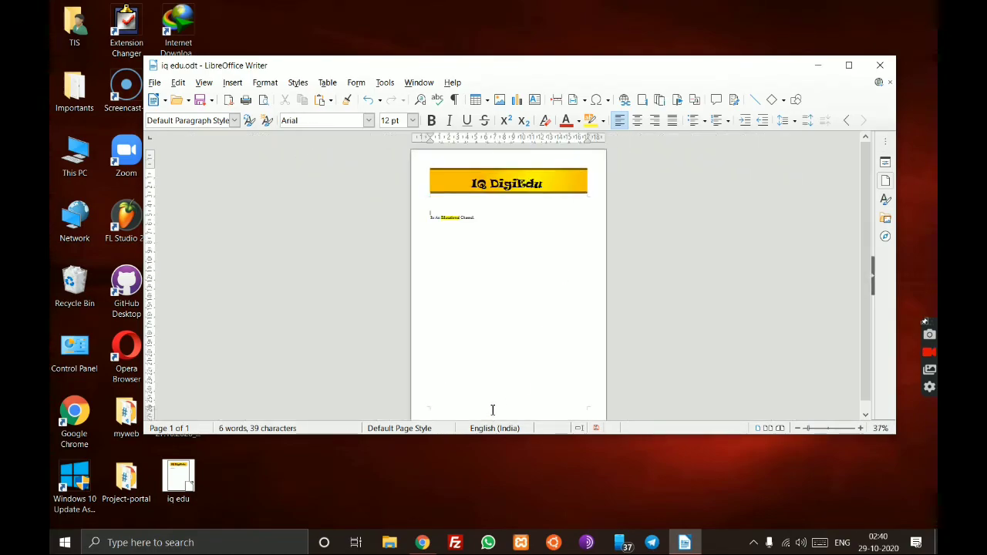
scroll(501, 386, down, 1)
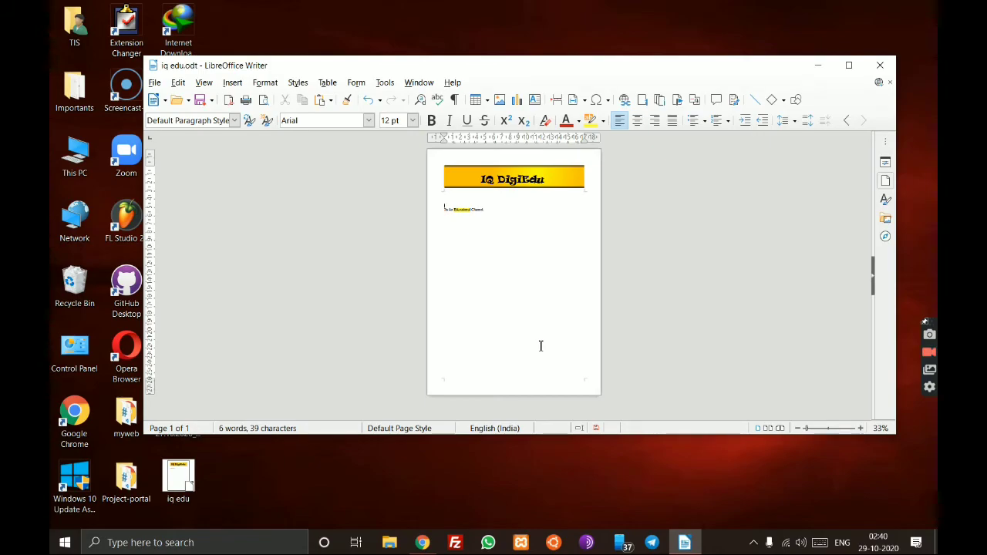
click(265, 82)
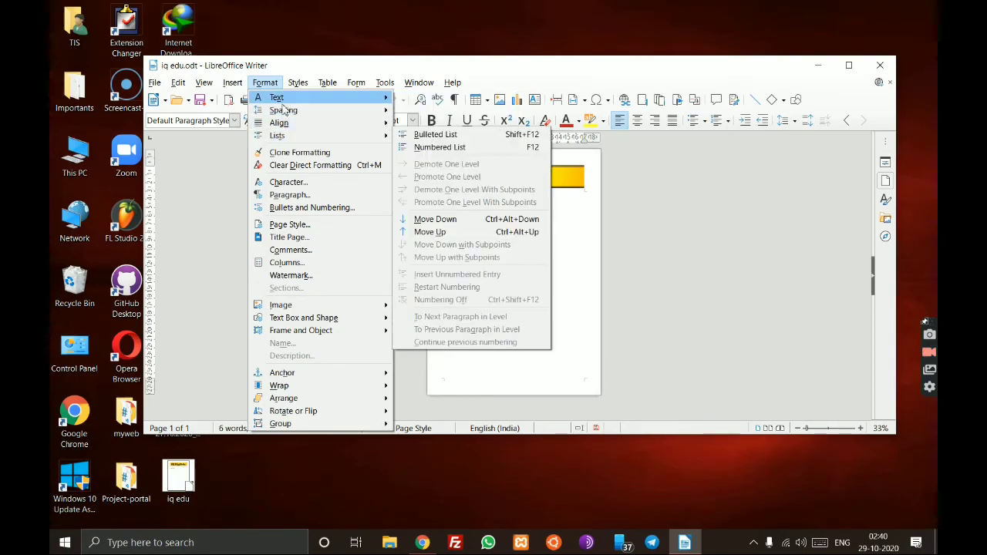
- Enable the Default Page Style footer and fill it with the gold-to-yellow radial gradient
click(305, 225)
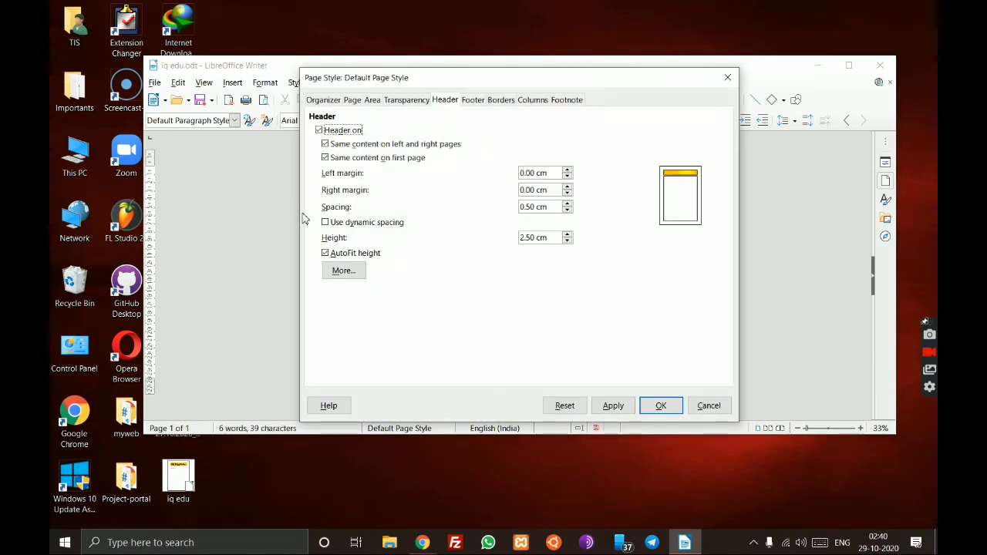
click(473, 104)
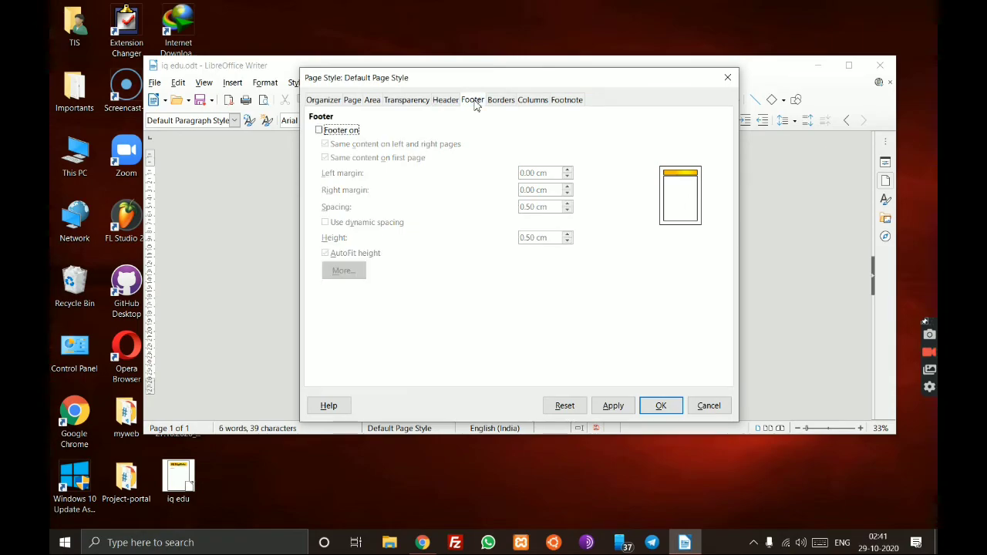
click(319, 130)
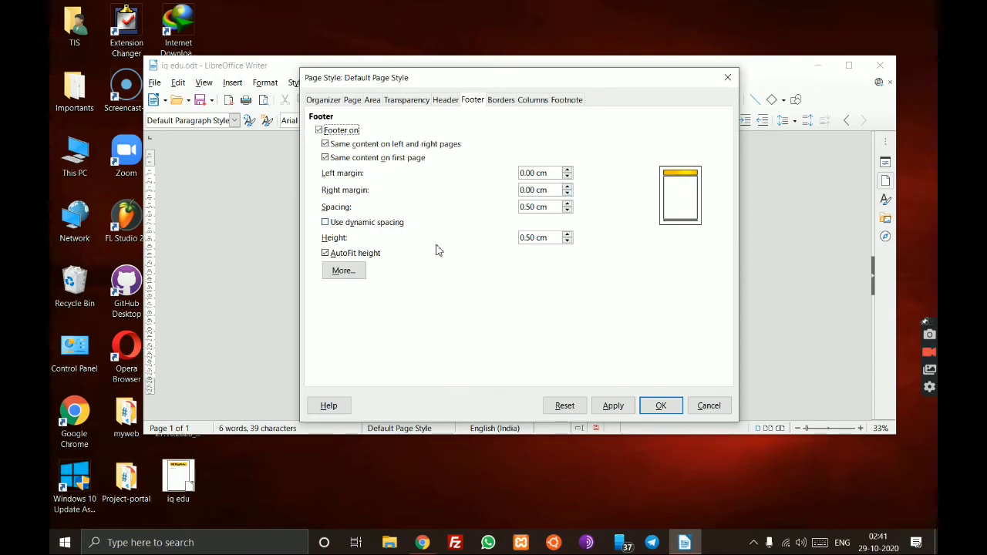
click(340, 270)
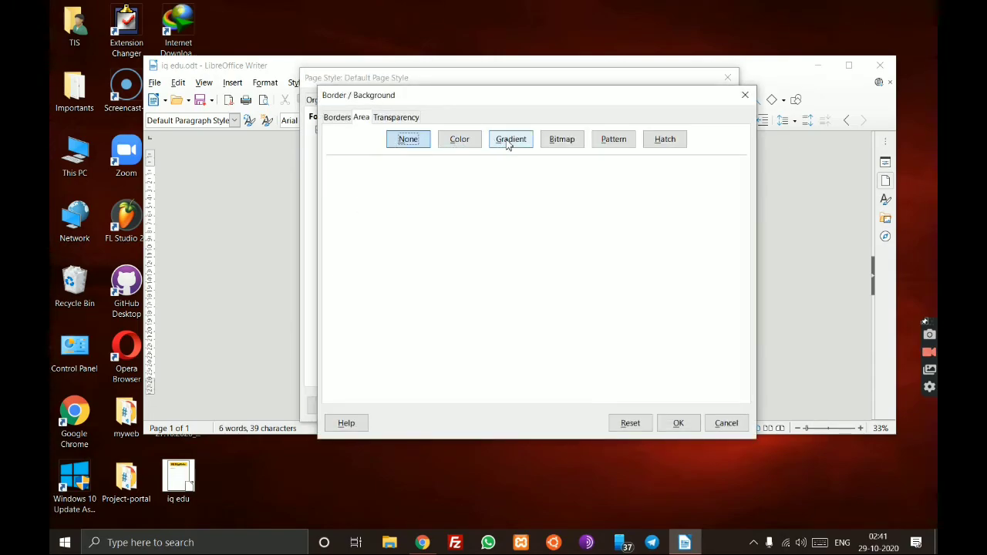
click(510, 141)
click(359, 353)
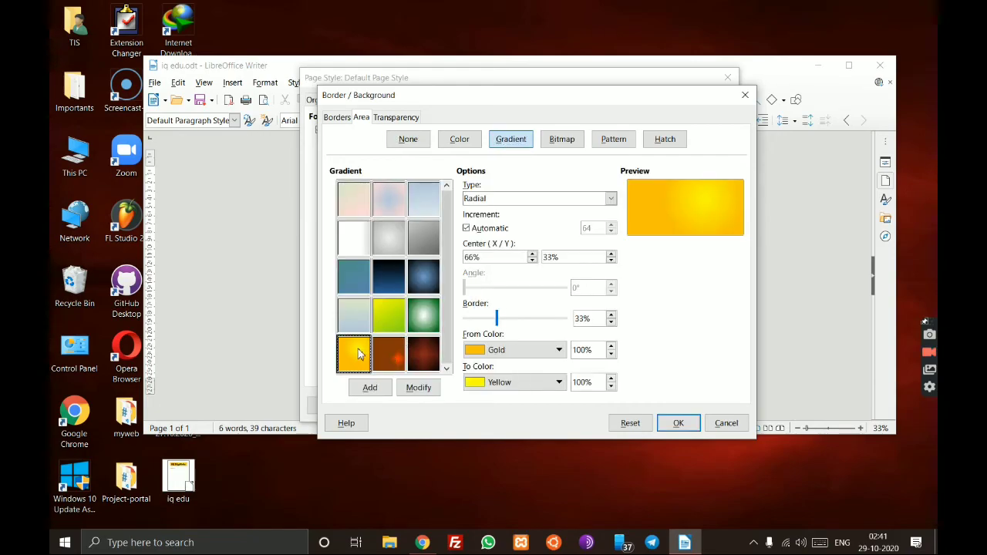
click(678, 424)
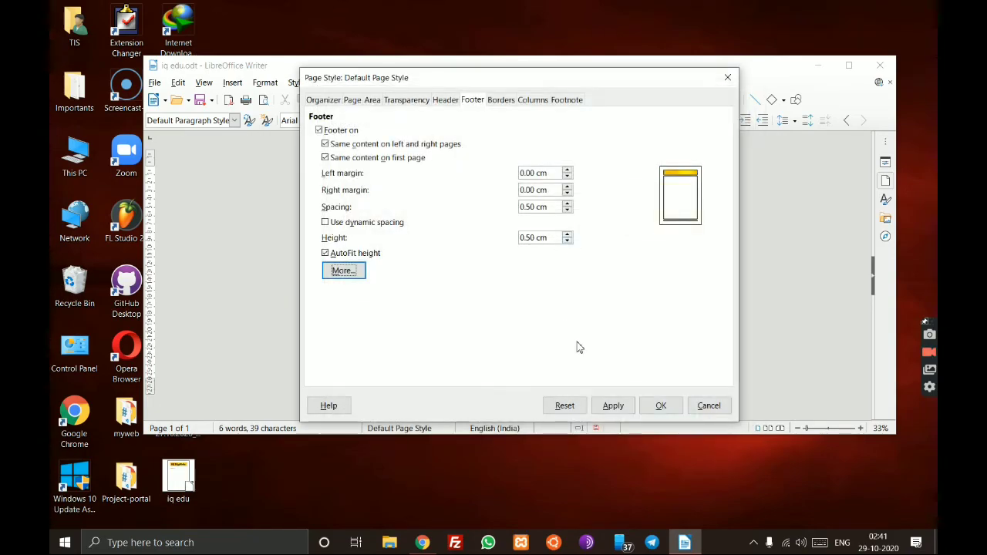
click(662, 406)
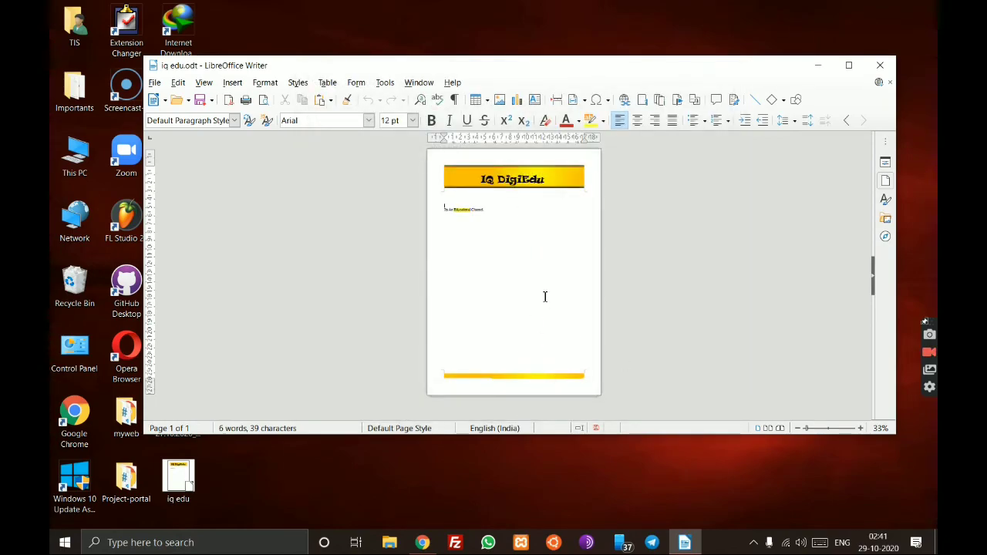
- Type a 'Contact No' line into the gold footer with the phone number and an address
ctrl+scroll(544, 292, up, 5)
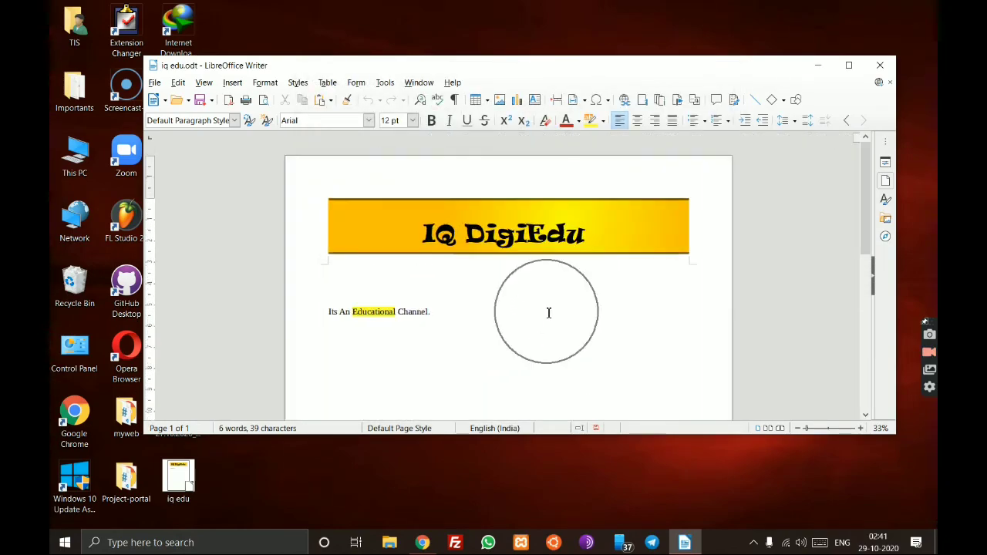
scroll(540, 312, down, 3)
ctrl+scroll(524, 326, up, 3)
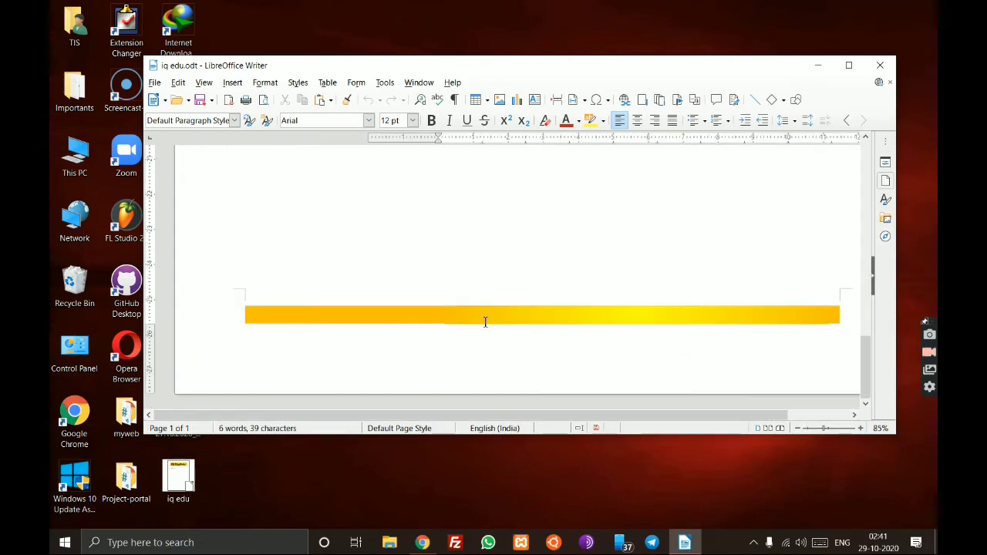
click(480, 317)
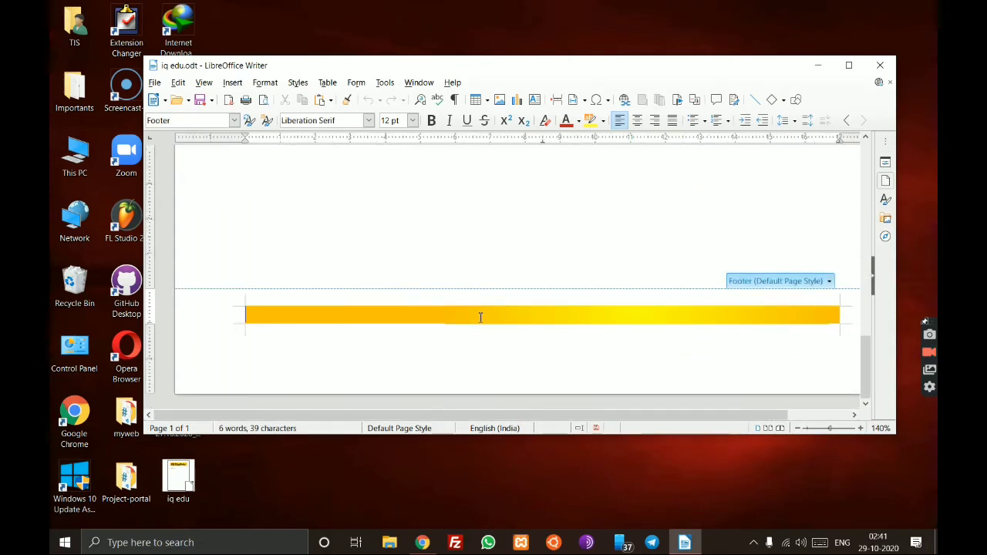
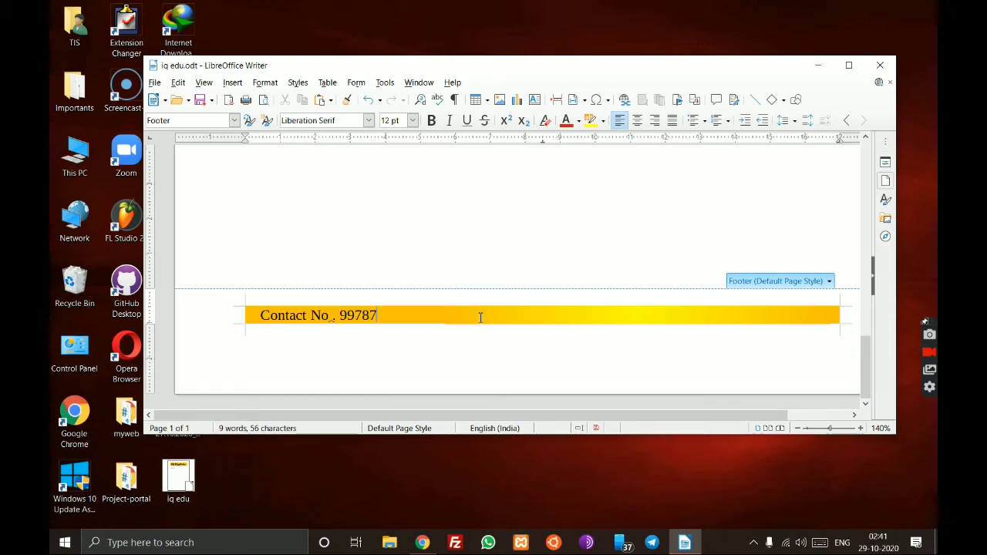
key(BackSpace)
key(BackSpace)
key(BackSpace)
key(BackSpace)
key(BackSpace)
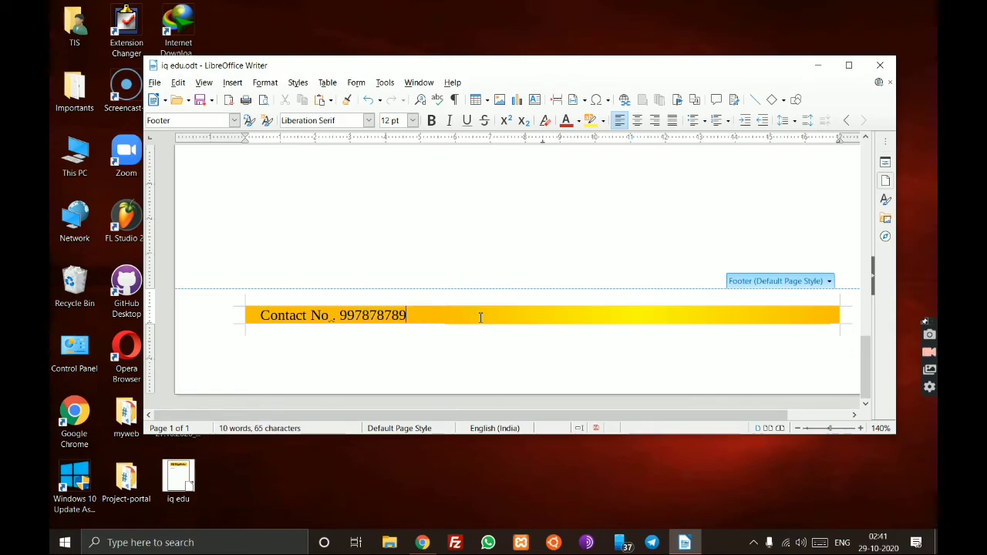
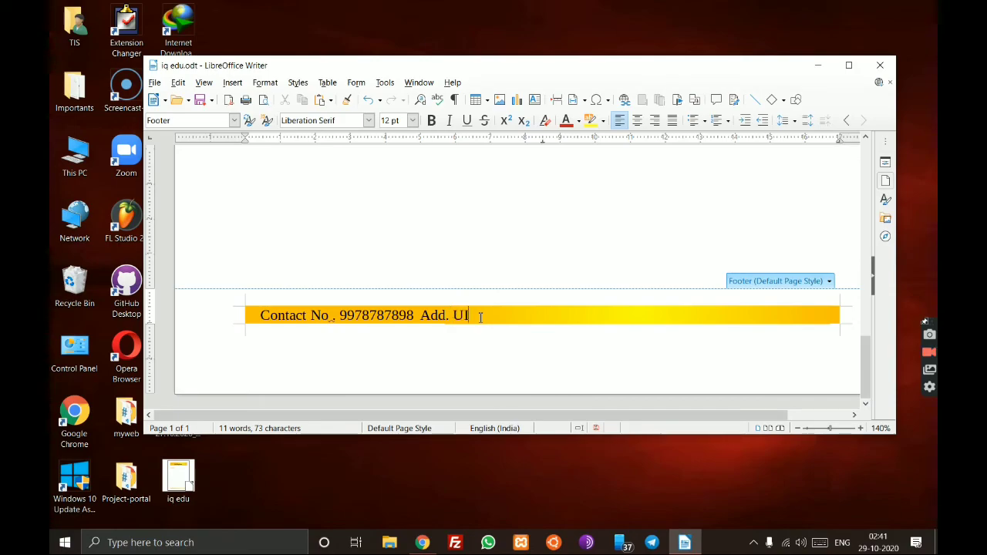
- Leave the footer and scroll through the page to check the finished contact line
click(424, 273)
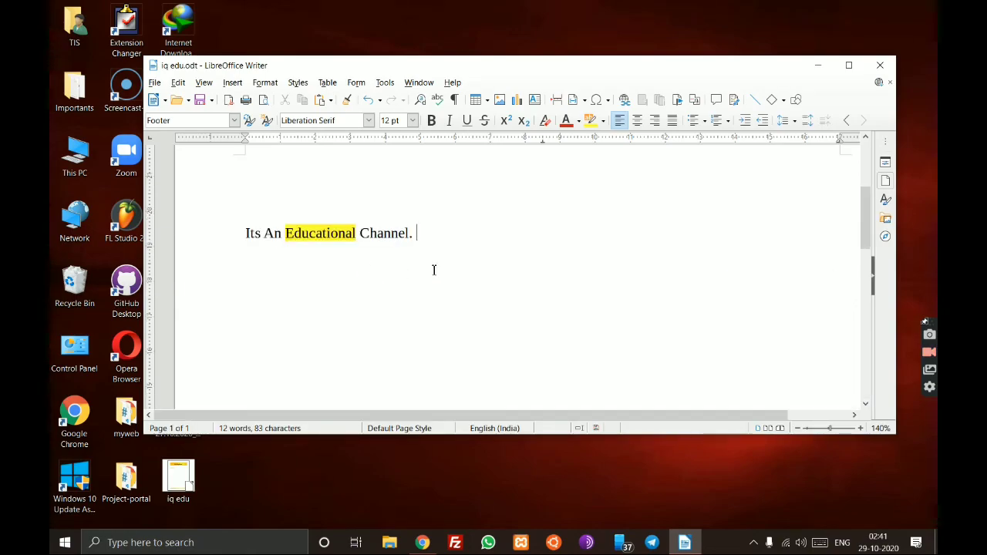
scroll(494, 297, down, 2)
scroll(496, 297, up, 4)
scroll(498, 297, down, 2)
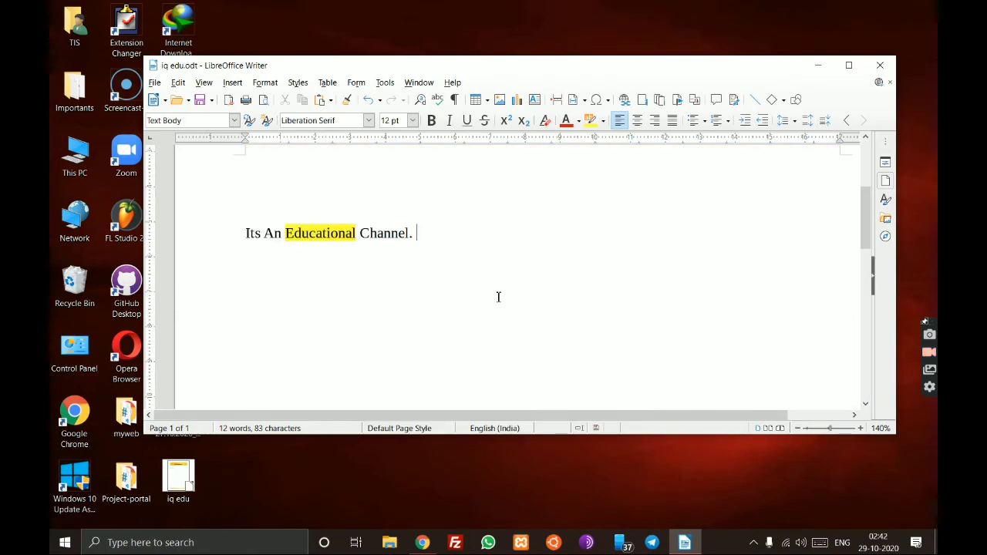
scroll(498, 297, down, 5)
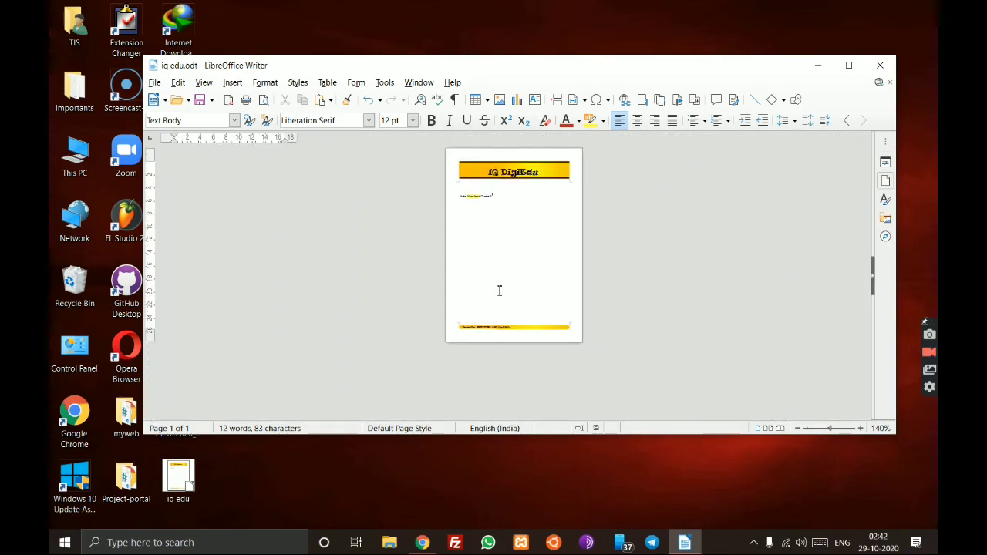
scroll(499, 290, up, 3)
scroll(499, 290, down, 3)
click(499, 290)
scroll(499, 290, up, 1)
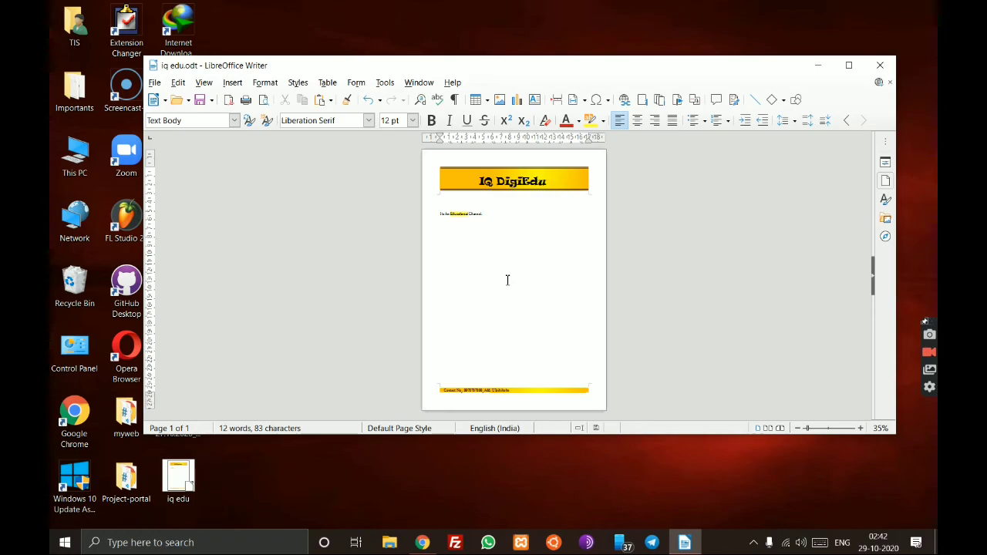
- Maximise the Writer window and review the page with its gold header and footer
click(848, 65)
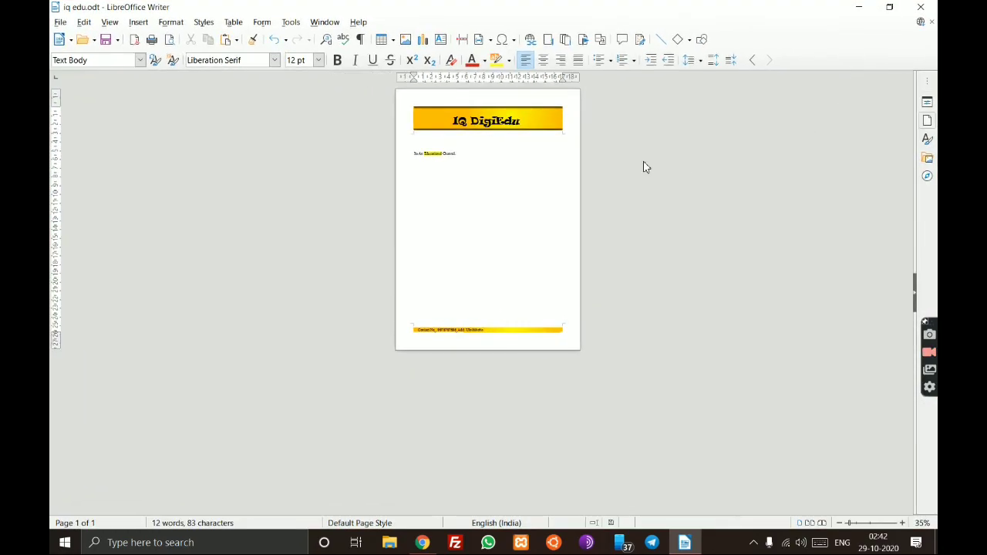
scroll(540, 213, up, 3)
scroll(542, 216, down, 2)
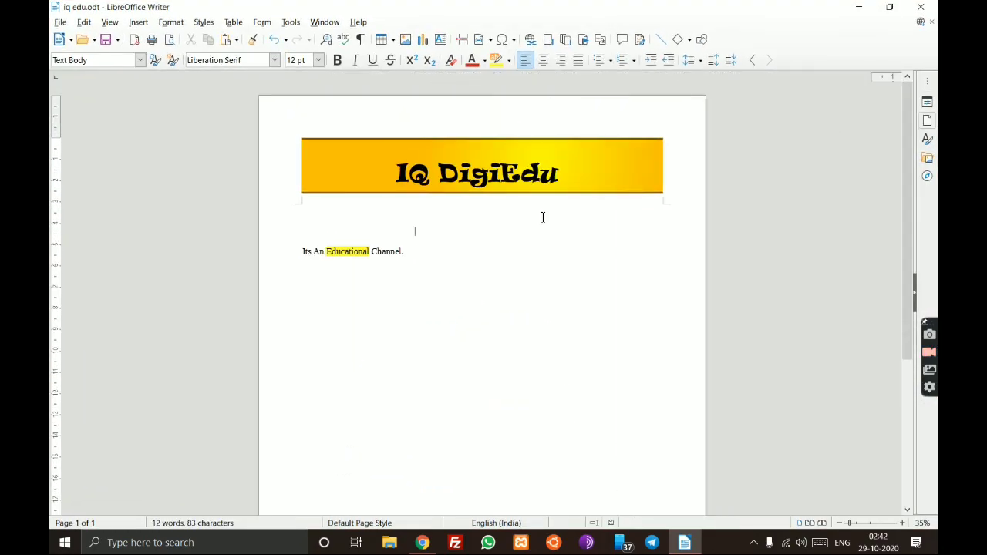
scroll(543, 217, down, 1)
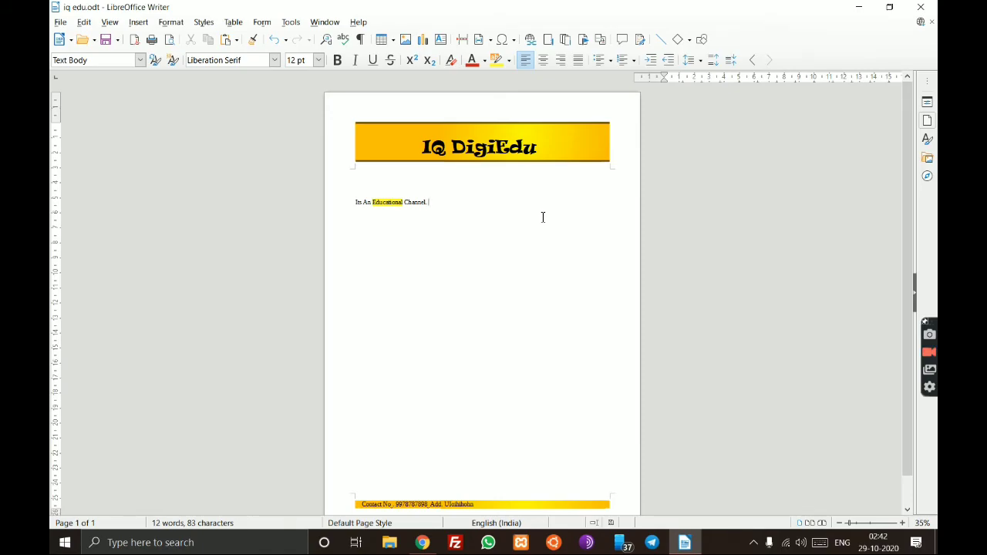
scroll(543, 217, up, 2)
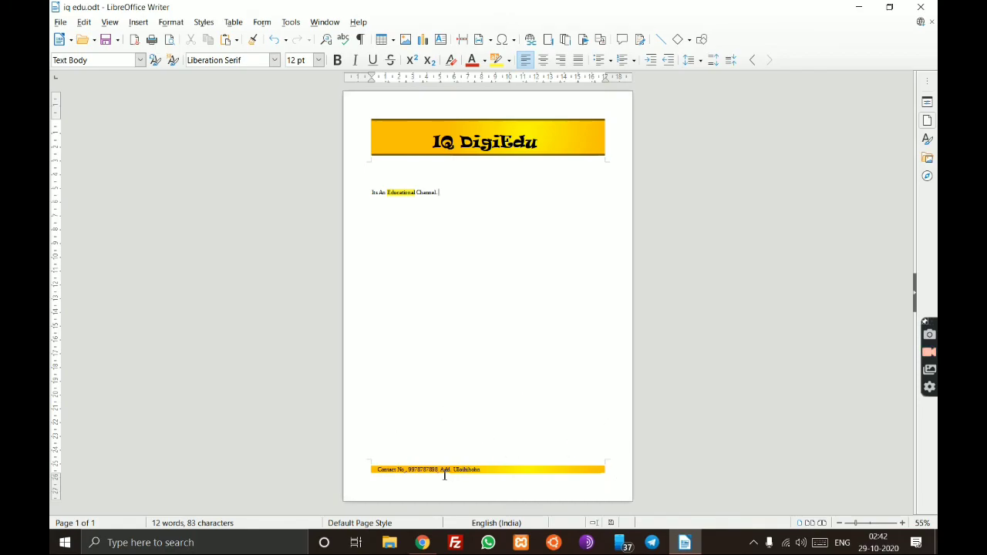
drag(511, 184, 527, 227)
click(718, 290)
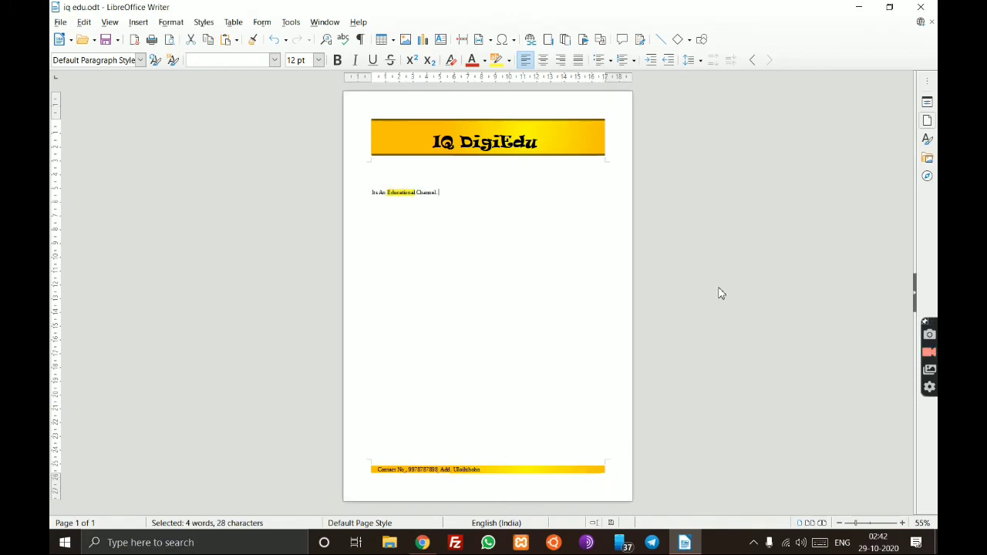